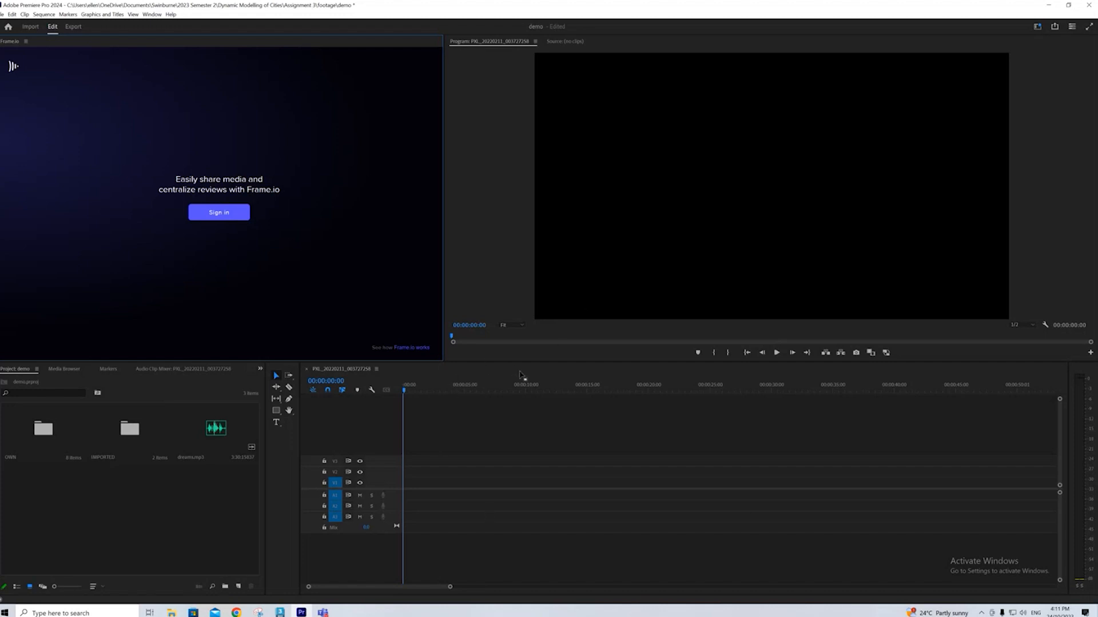
Step: Switch the workspace to the Effects layout
left_click_drag(522, 377, 438, 291)
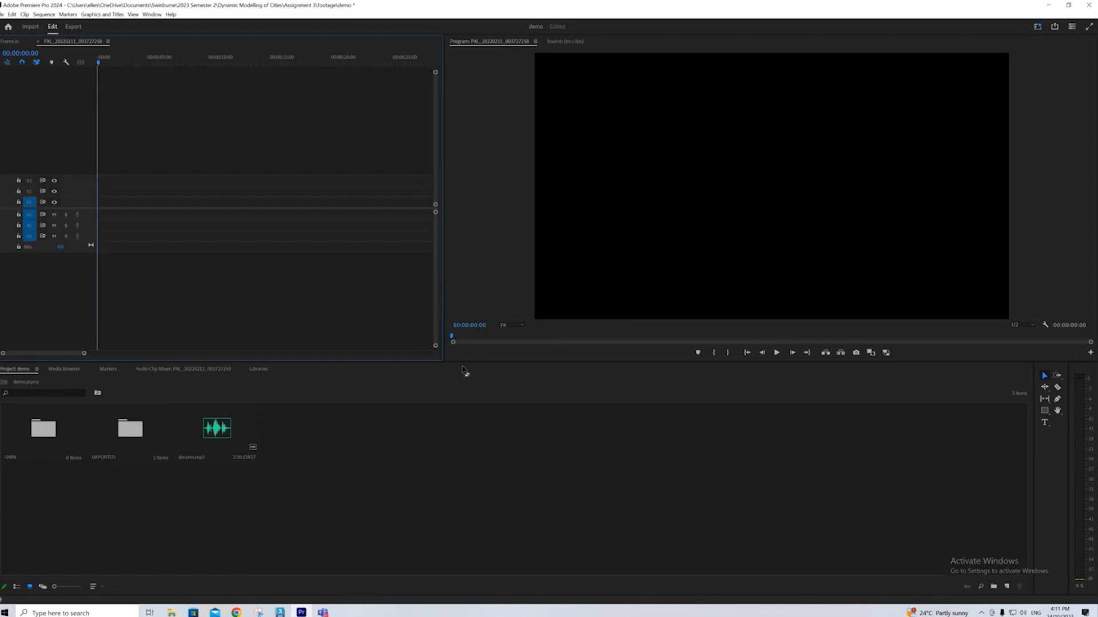
left_click(469, 371)
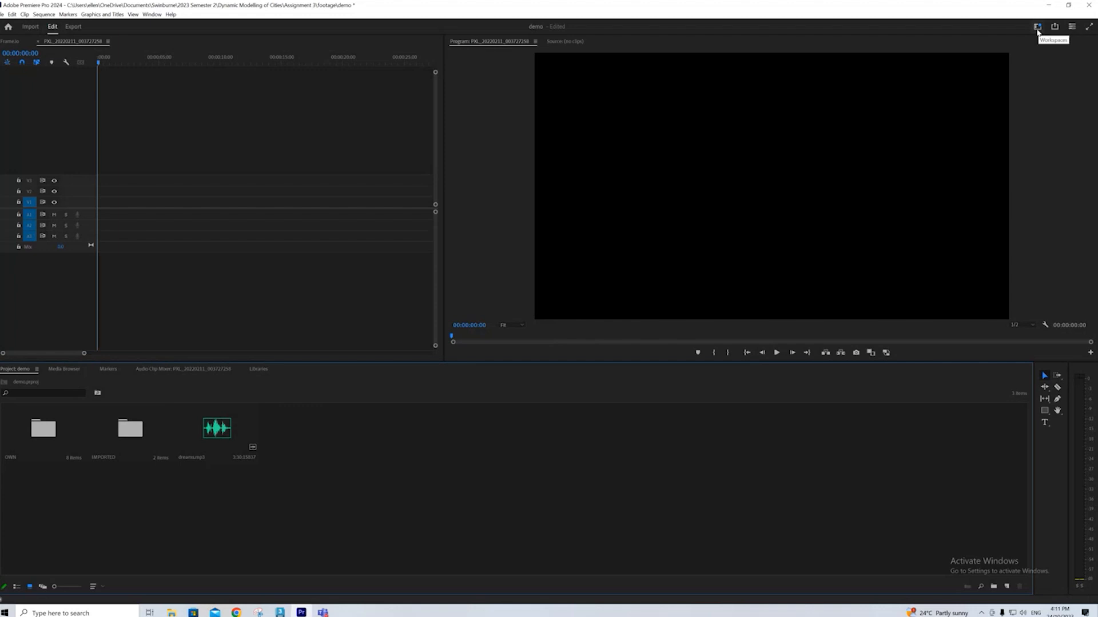
left_click(1037, 29)
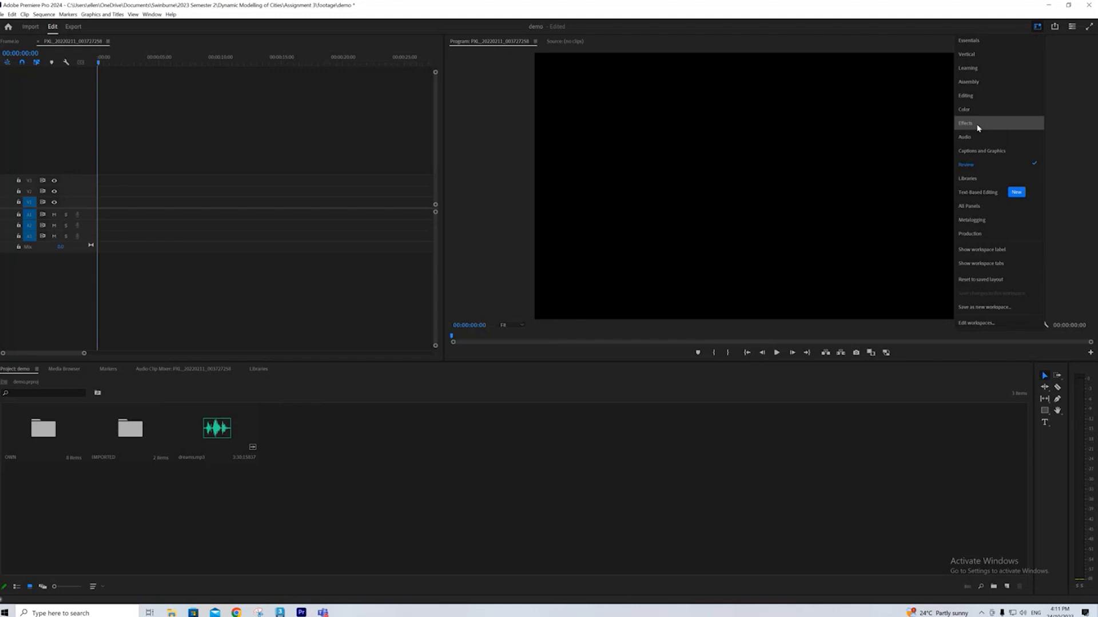
left_click(977, 124)
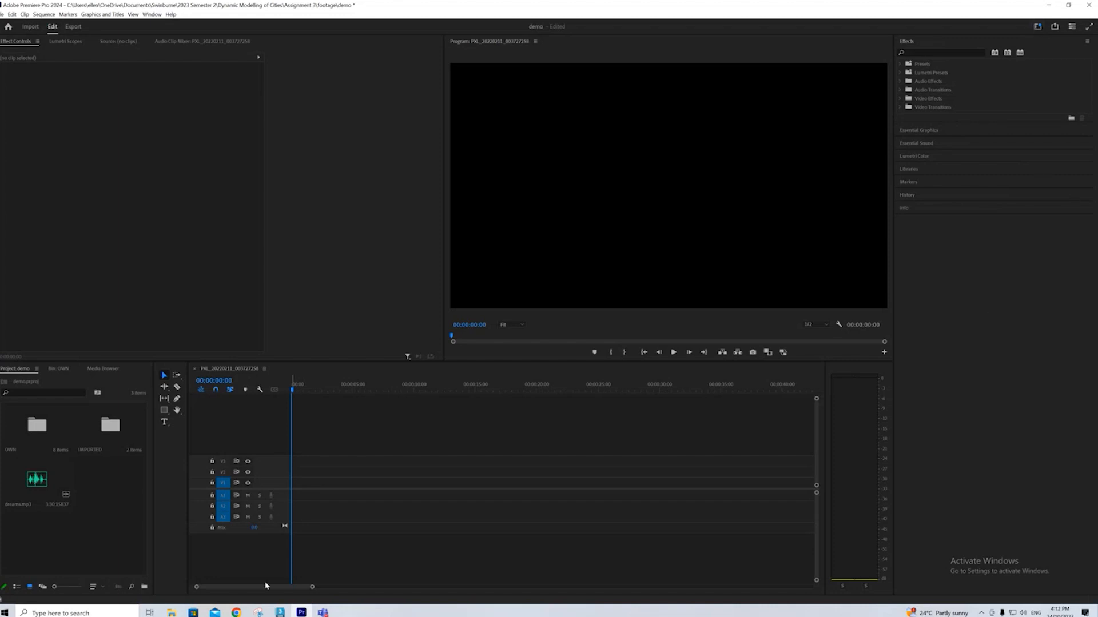
Step: Switch to Chrome and review the Google results for free to use music and the Bensound free music page
mouse_move(240, 614)
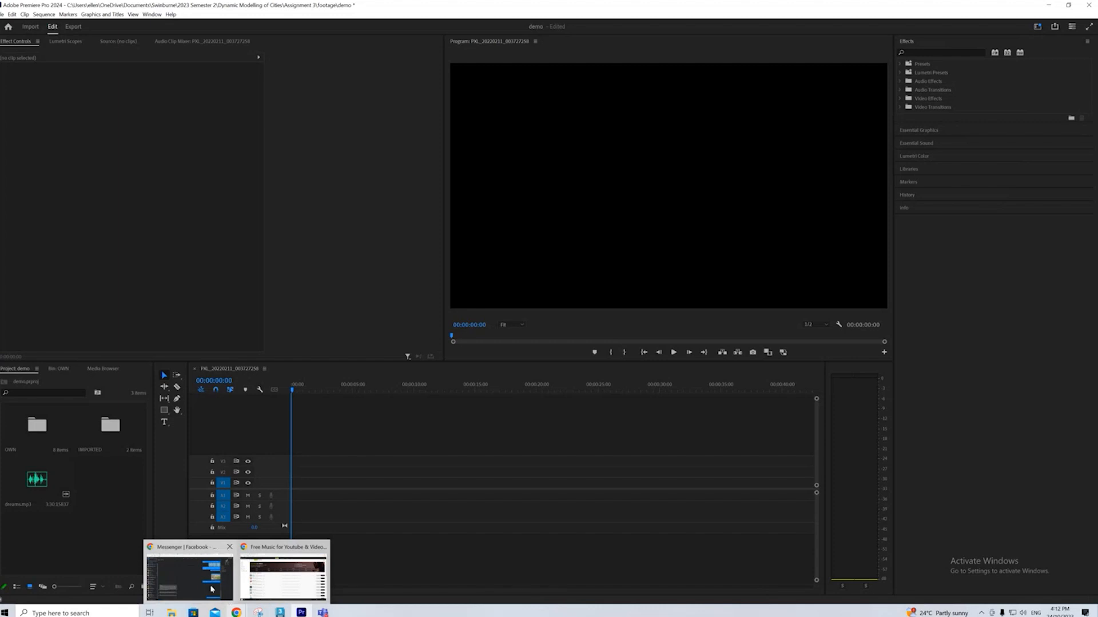
left_click(230, 571)
left_click(241, 69)
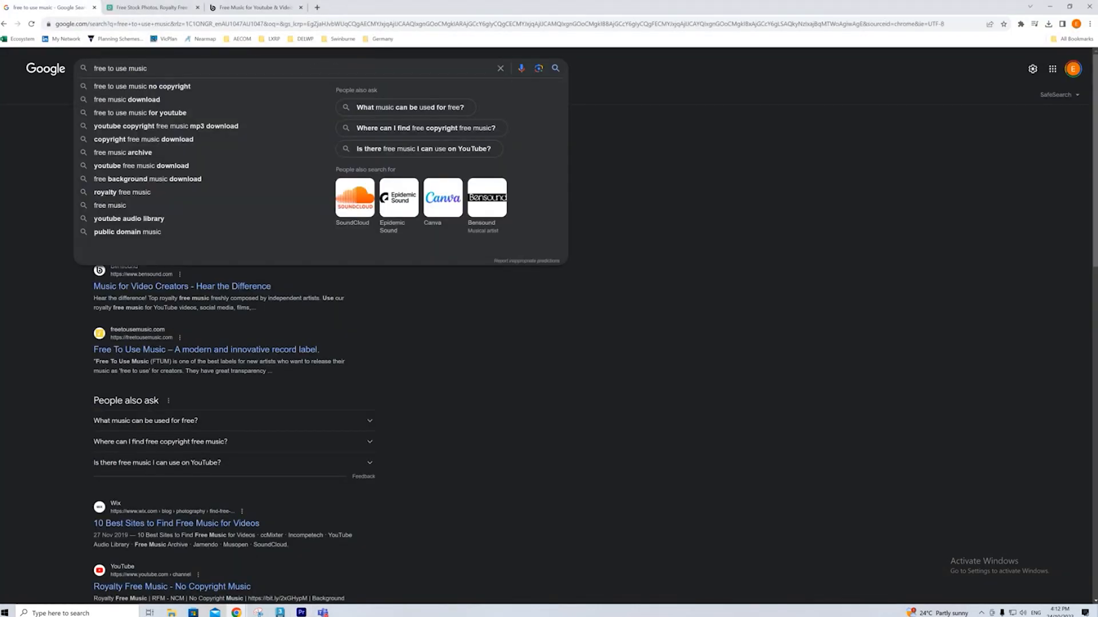
left_click(6, 195)
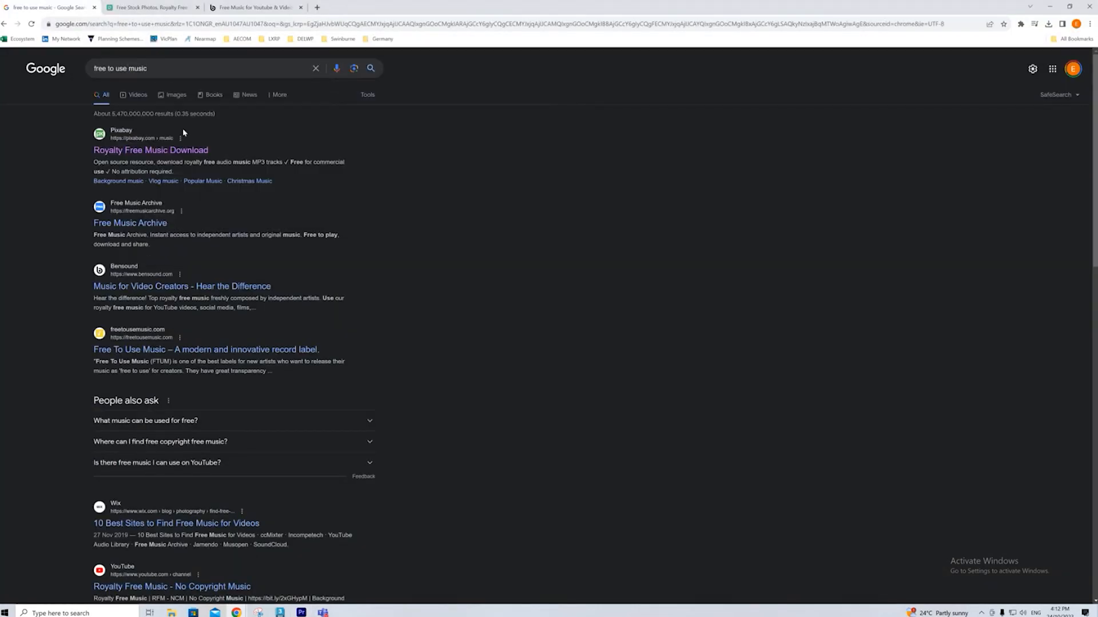
scroll(158, 435, "down", 4)
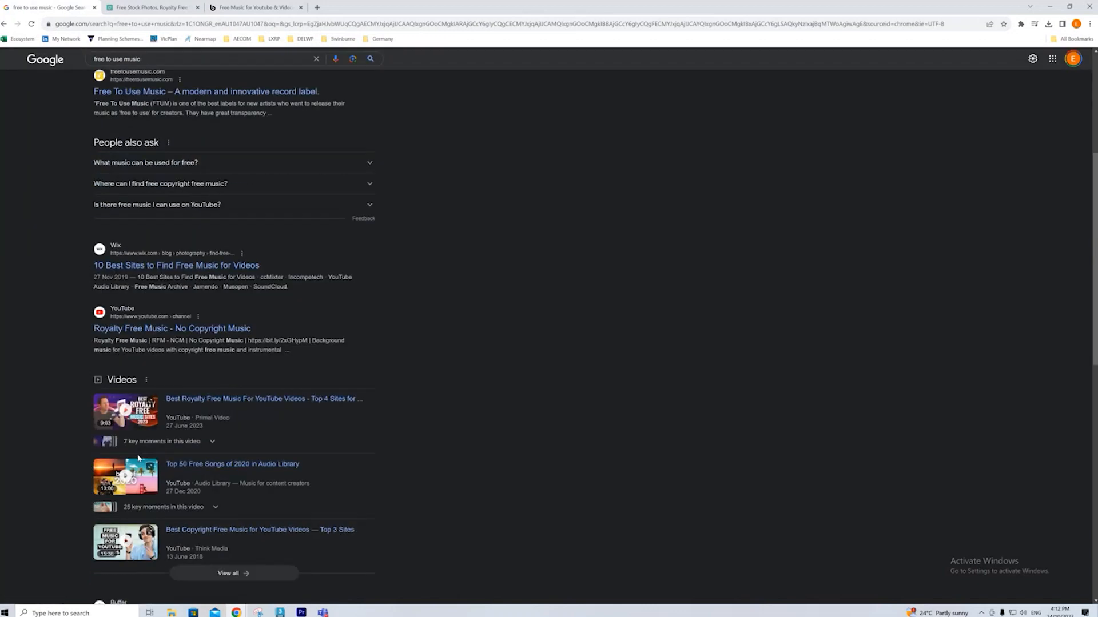
scroll(159, 457, "up", 4)
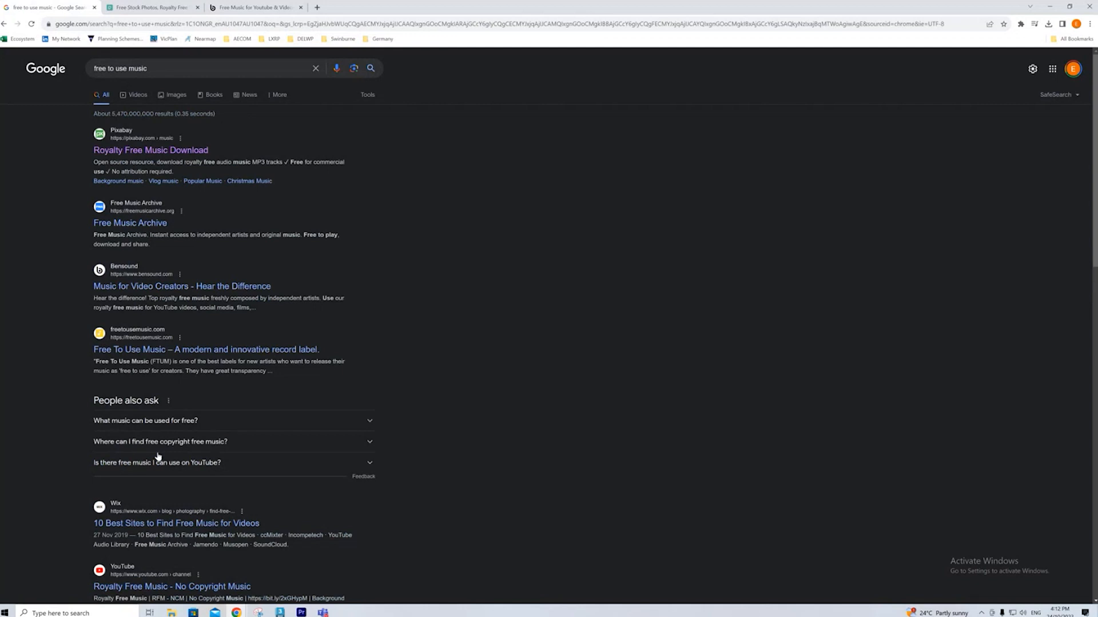
left_click(254, 7)
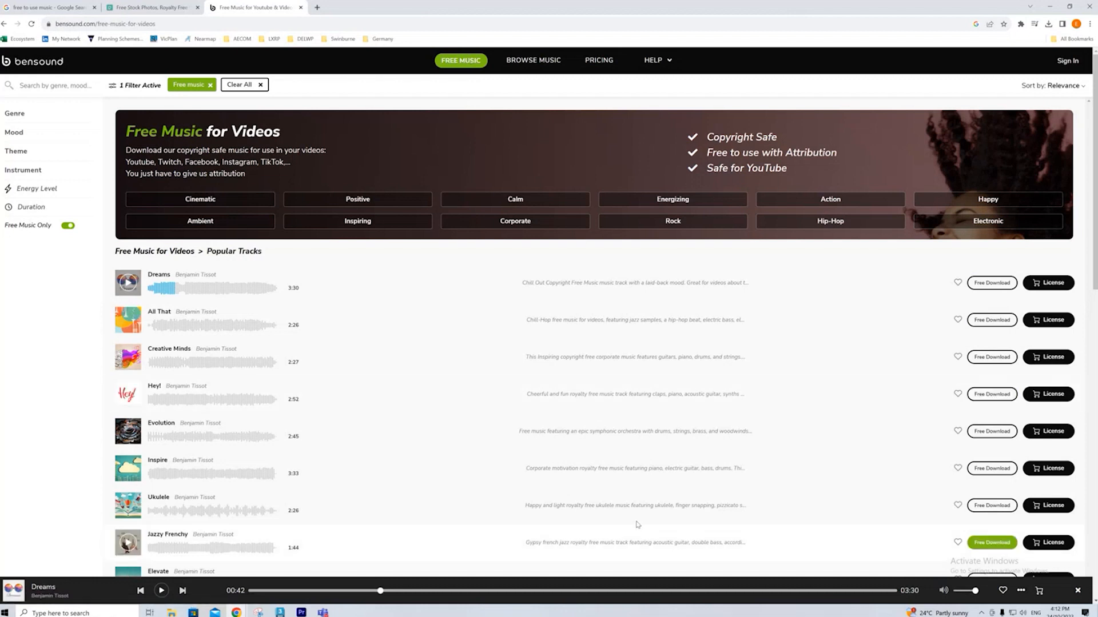
Step: Search Pexels for free videos of berlin
left_click(171, 4)
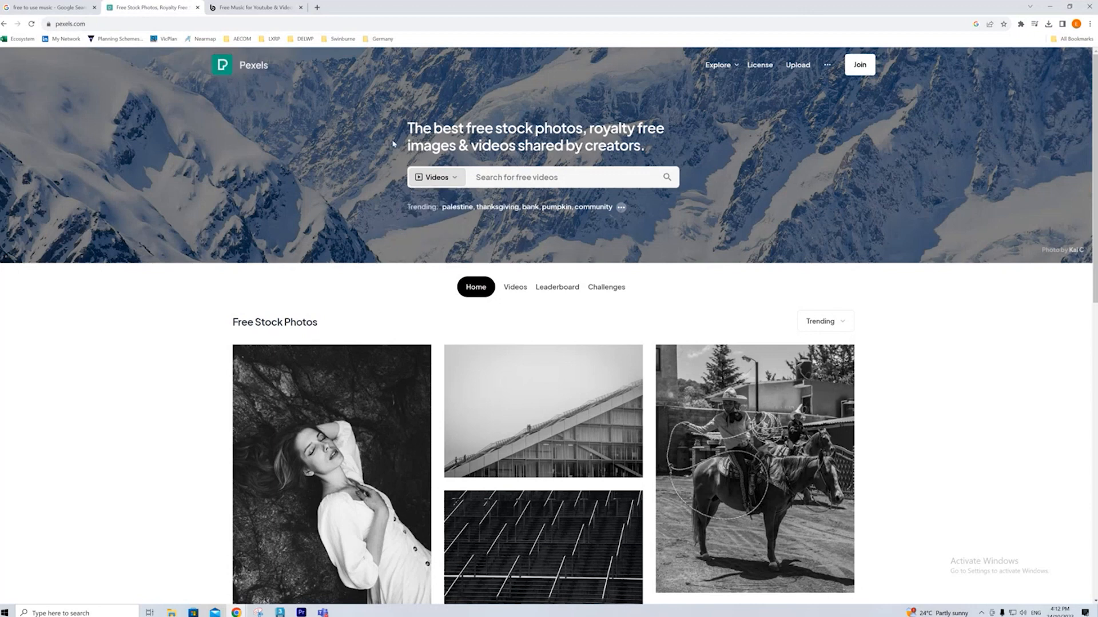
mouse_move(436, 177)
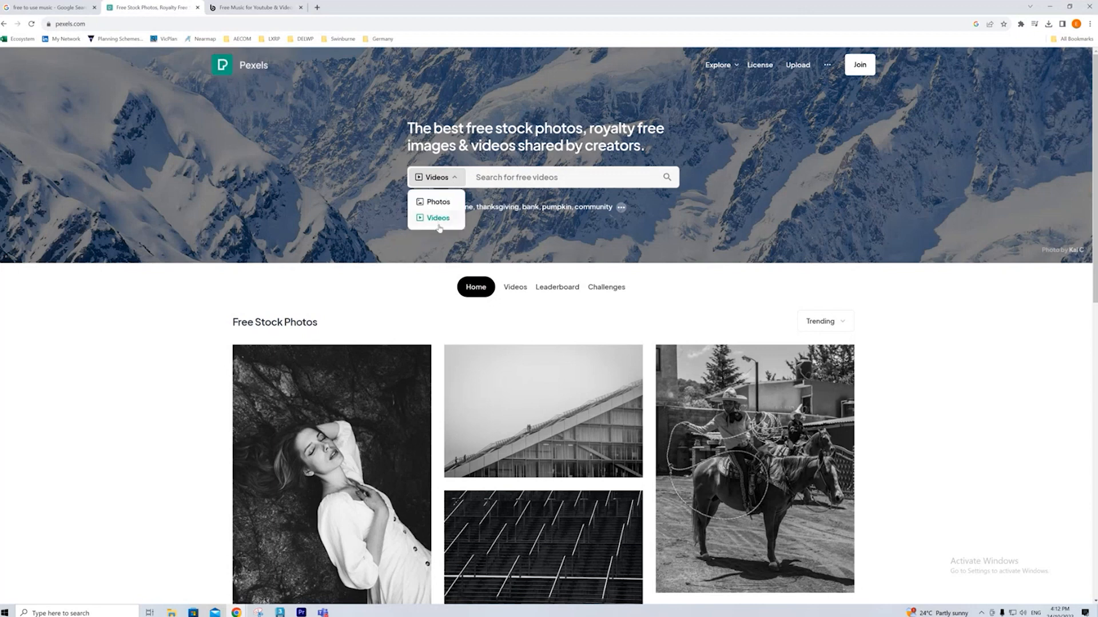
left_click(531, 180)
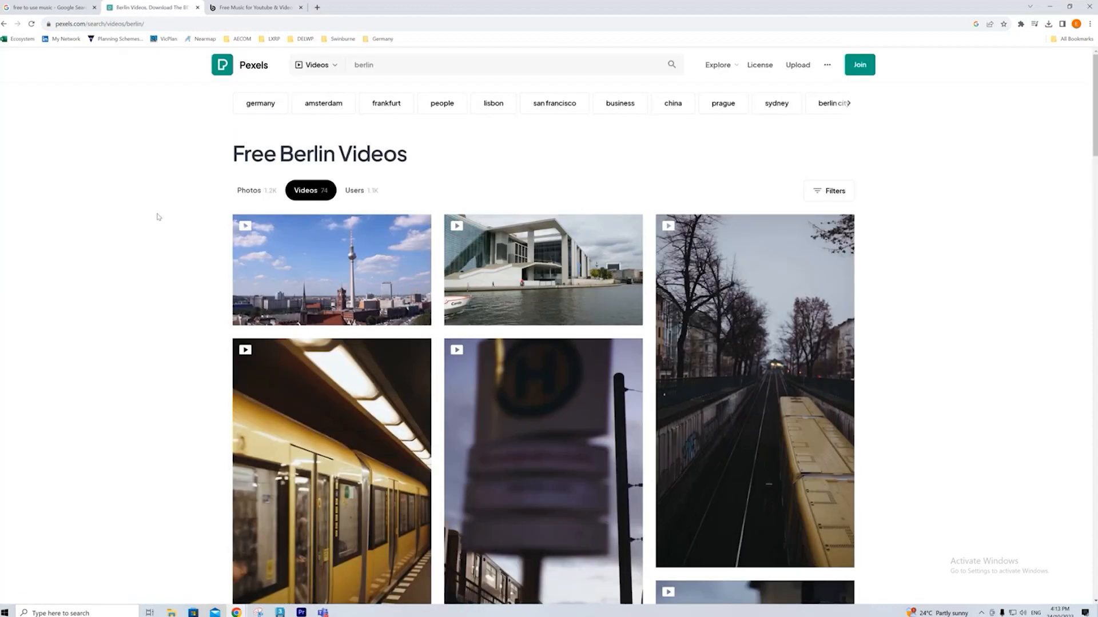
Step: Find the video of pigeons on the ground by the water in the berlin results and download it for free
scroll(140, 251, "down", 20)
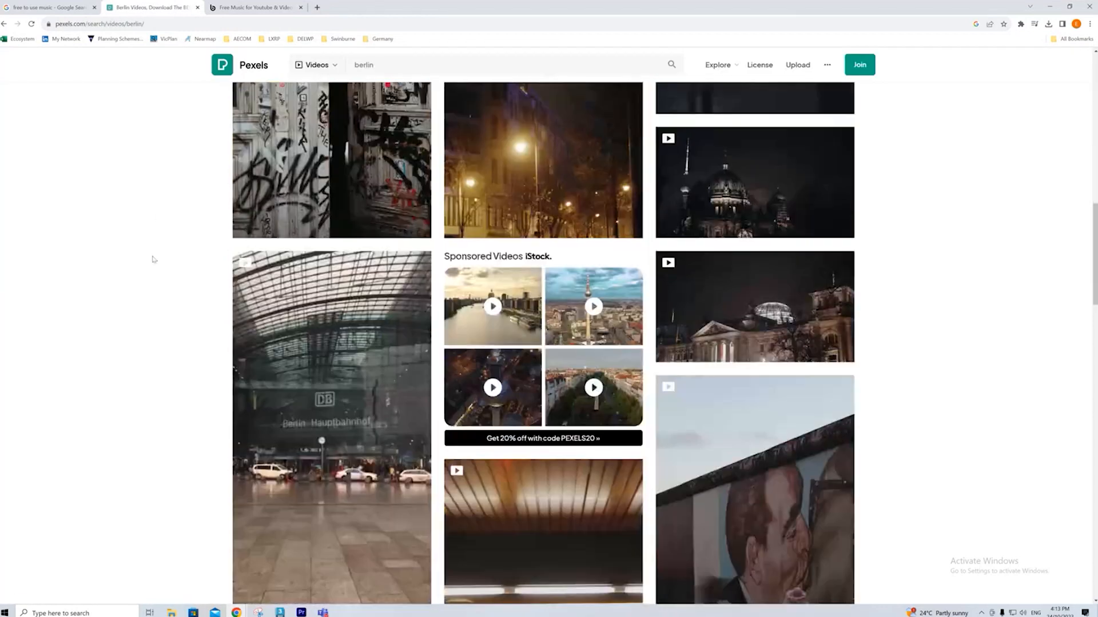
scroll(153, 259, "down", 4)
scroll(143, 279, "up", 6)
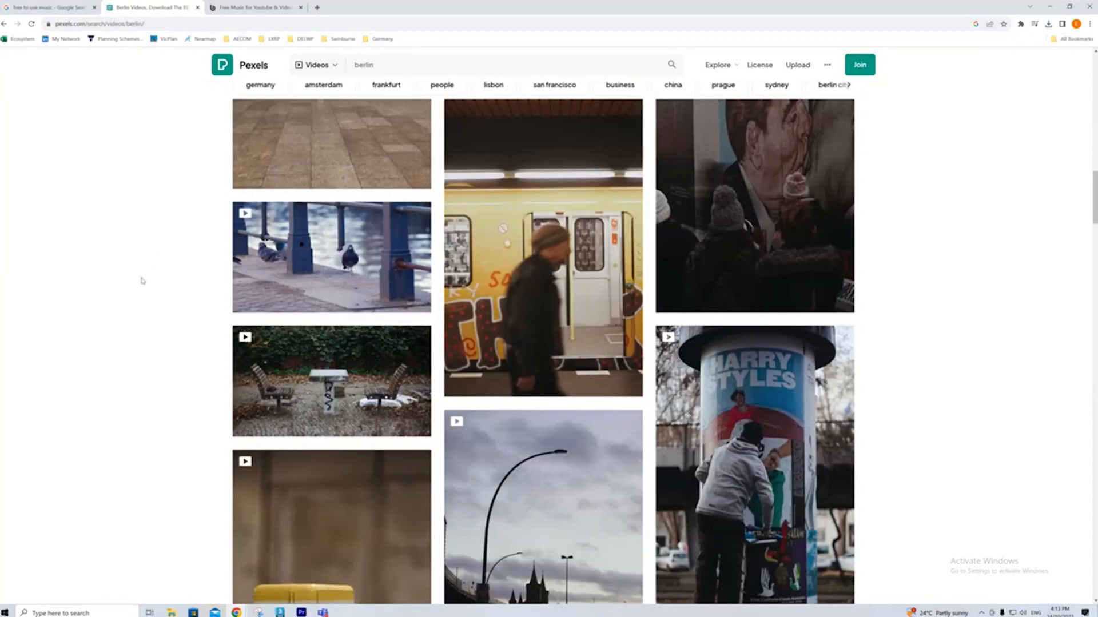
scroll(143, 280, "down", 5)
left_click(332, 197)
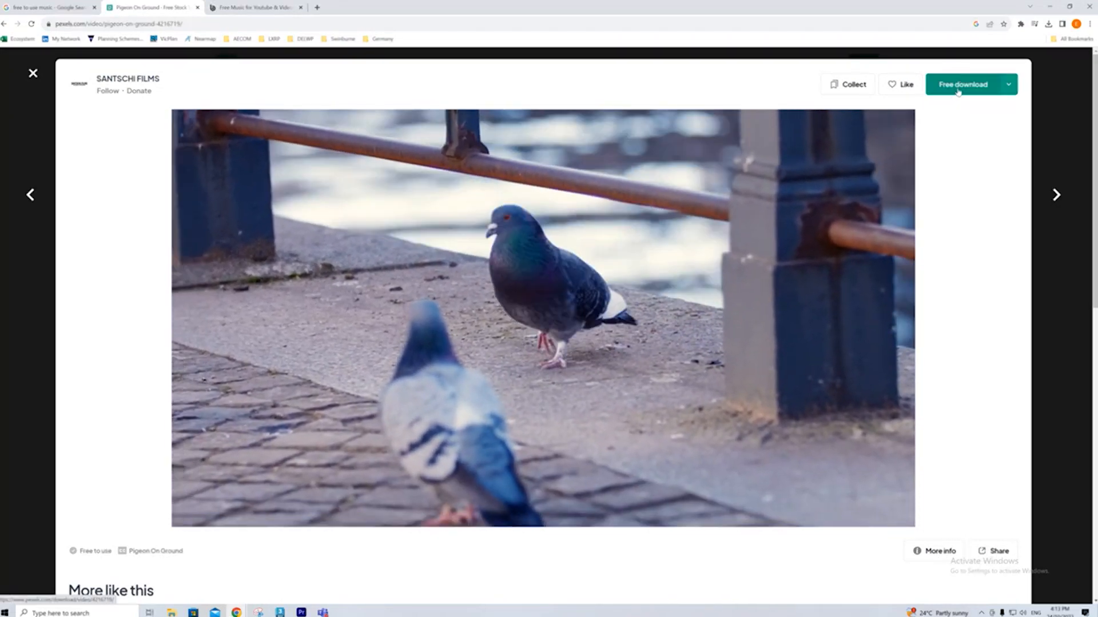
left_click(957, 86)
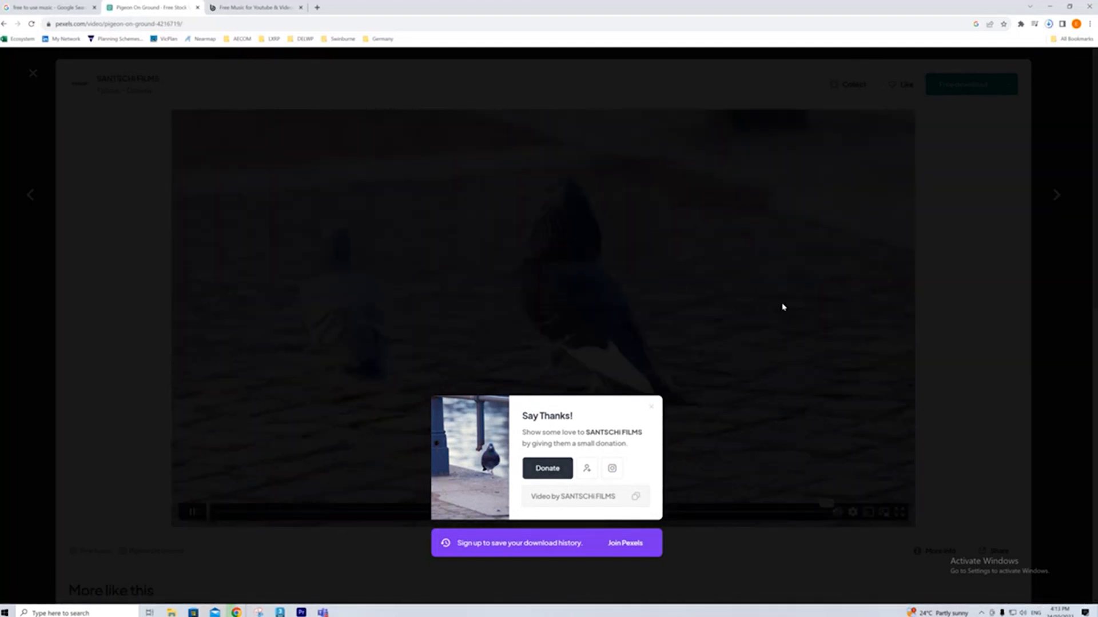
left_click(782, 307)
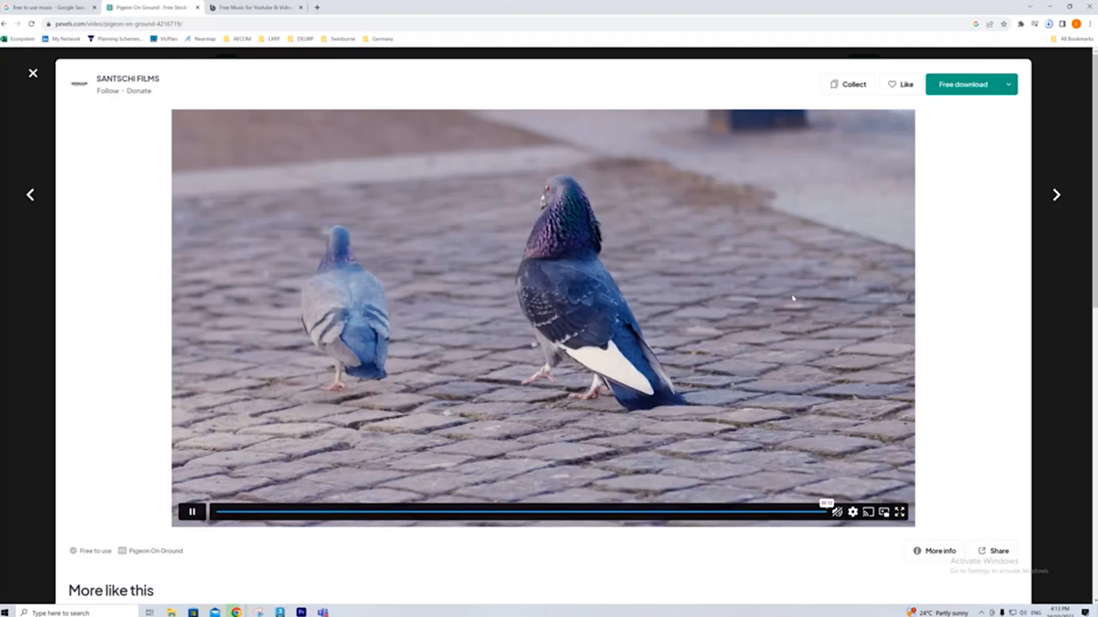
left_click(33, 73)
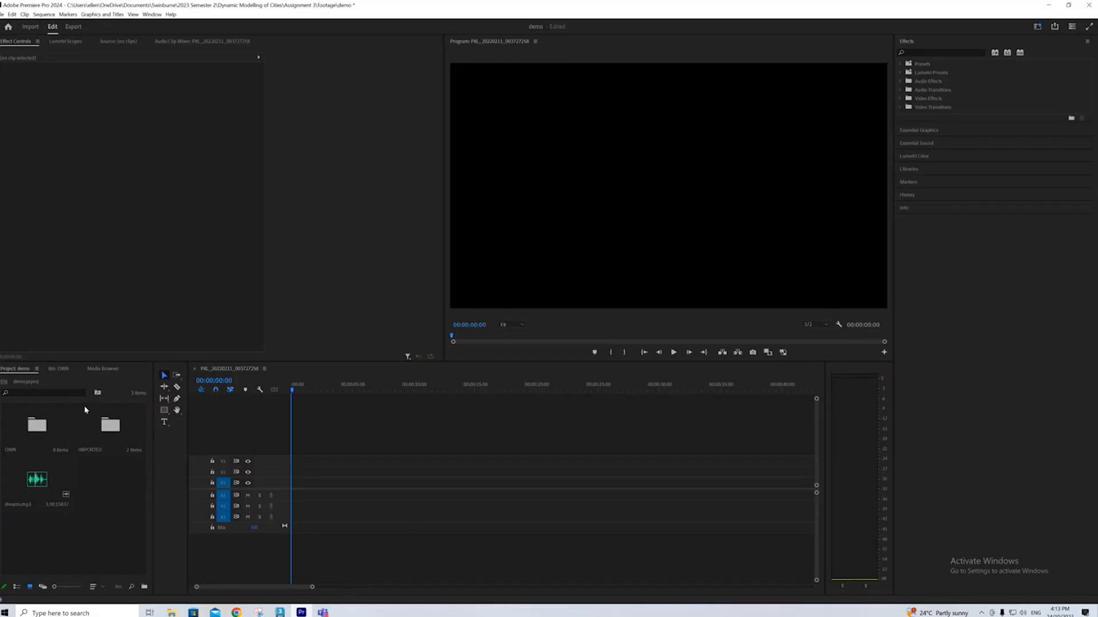
Step: In Premiere Pro, look through the clips in the OWN and IMPORTED bins and return to the project's top level
double_click(20, 448)
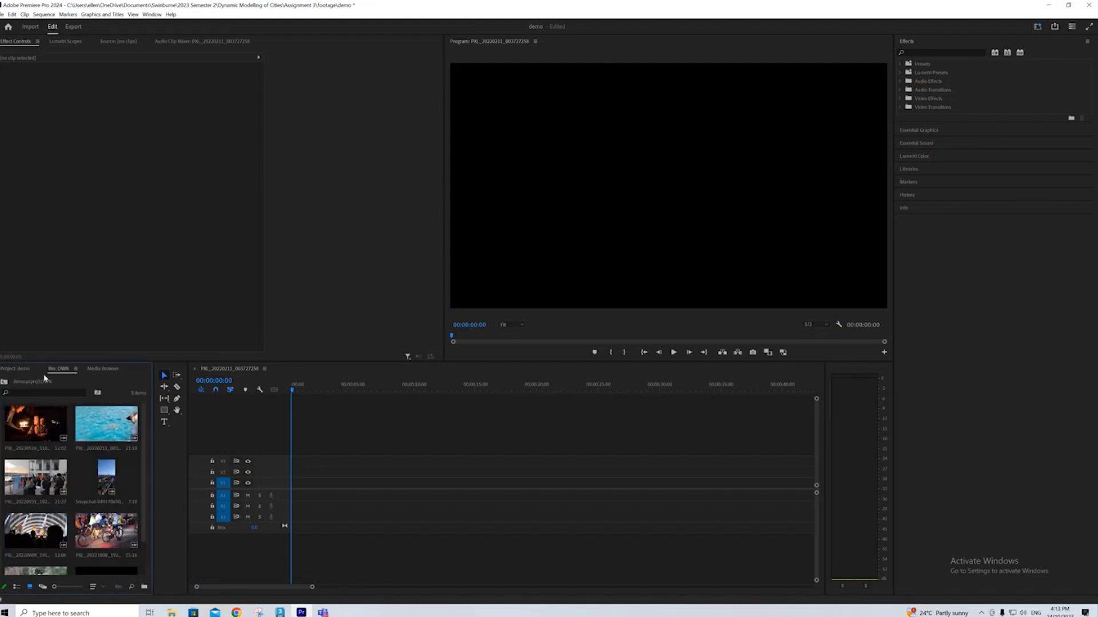
left_click(15, 369)
double_click(110, 423)
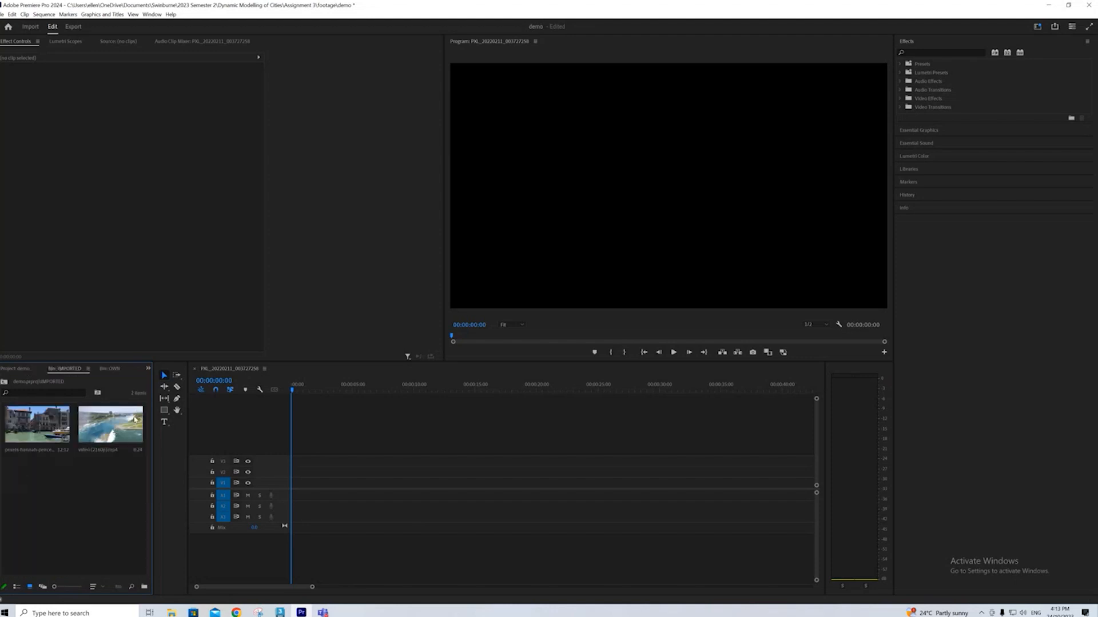
left_click(14, 369)
Step: Create a new bin in the demo project and delete it again
right_click(103, 486)
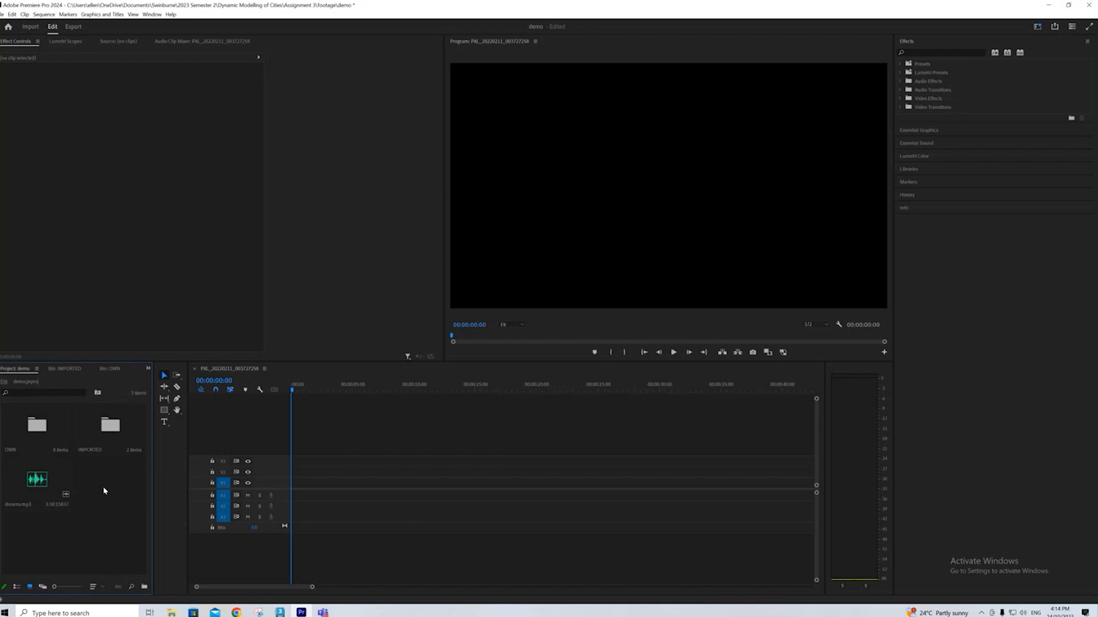
left_click(120, 355)
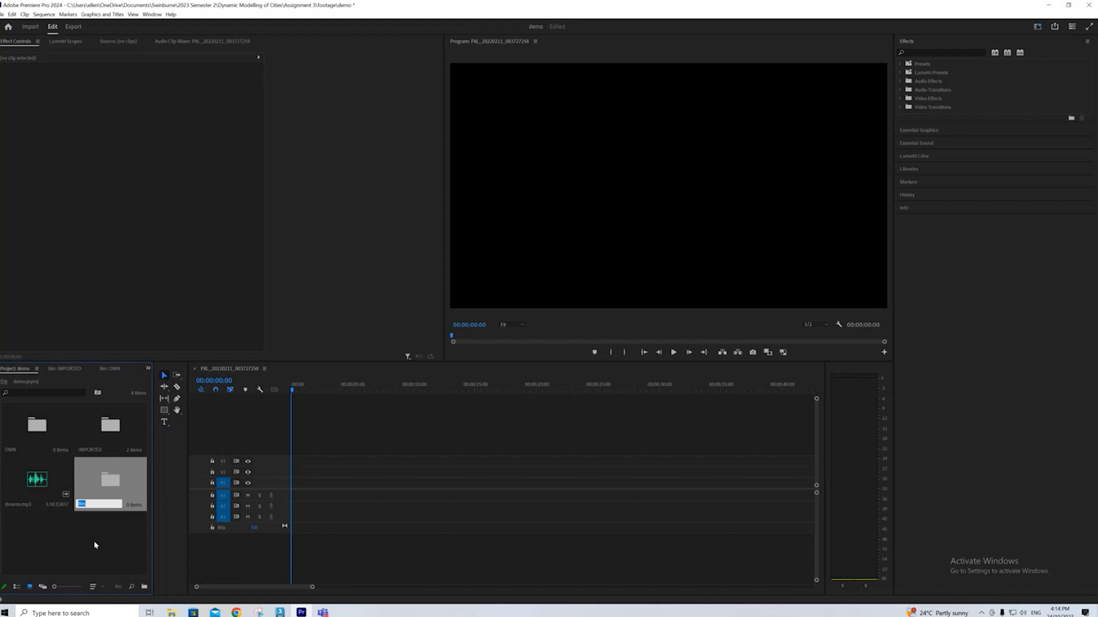
left_click(121, 574)
left_click(113, 483)
key("Delete")
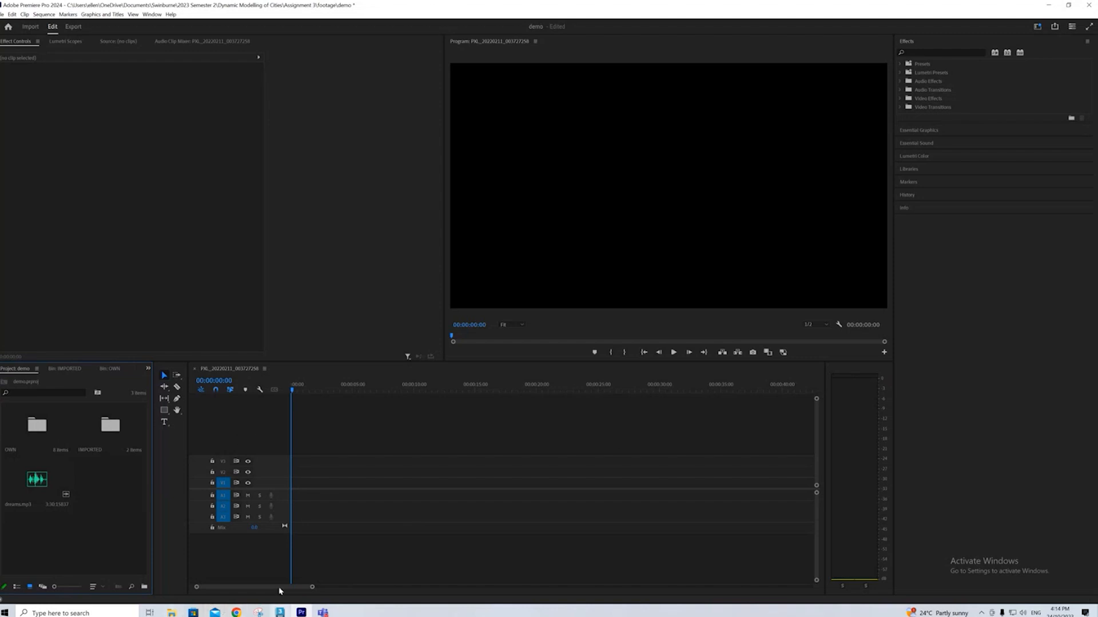
Step: Import the cyclists clip PXL_20221008_192340417 from the 4PremierPro folder and place it on track V1 of the sequence
left_click(172, 613)
left_click_drag(781, 212, 126, 494)
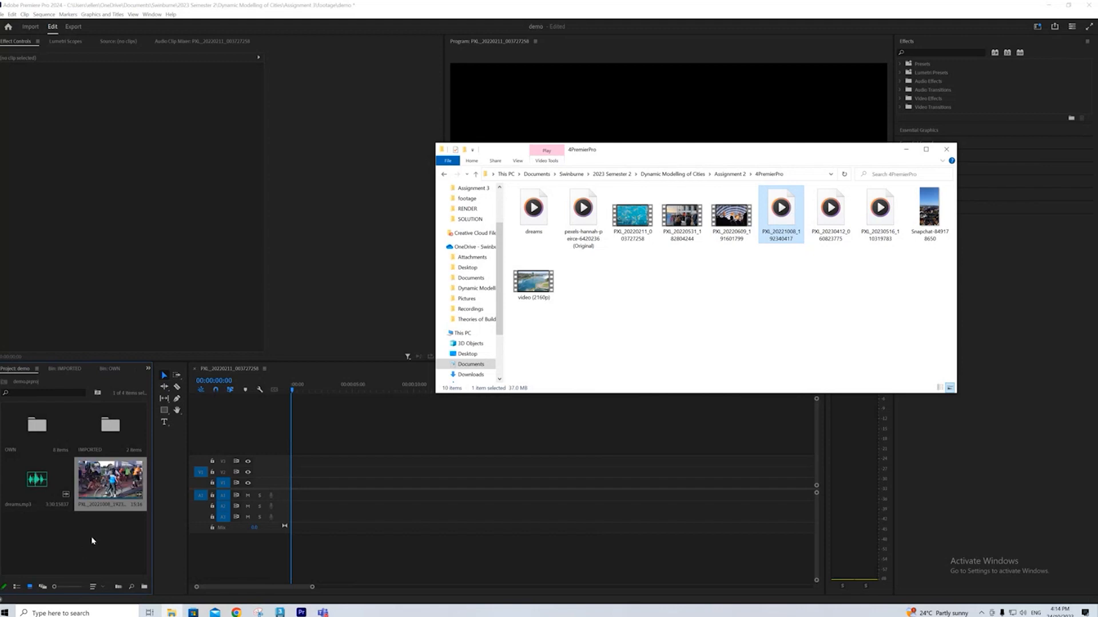
left_click(122, 482)
left_click_drag(122, 481, 349, 486)
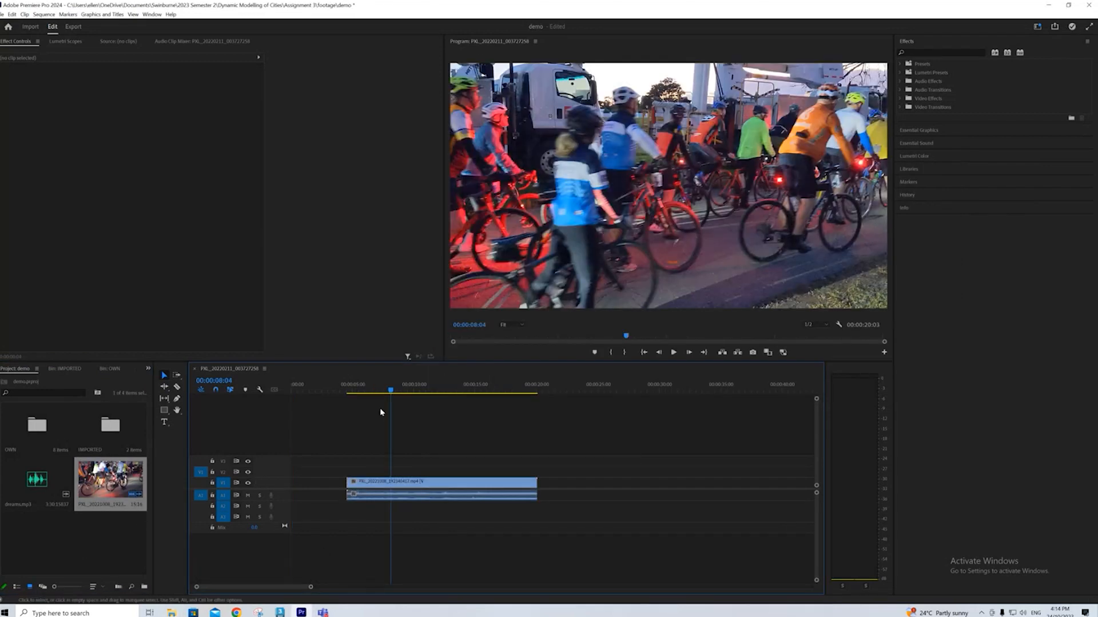
Step: Delete the imported cyclists clip from the project together with its references in the sequence
key("Delete")
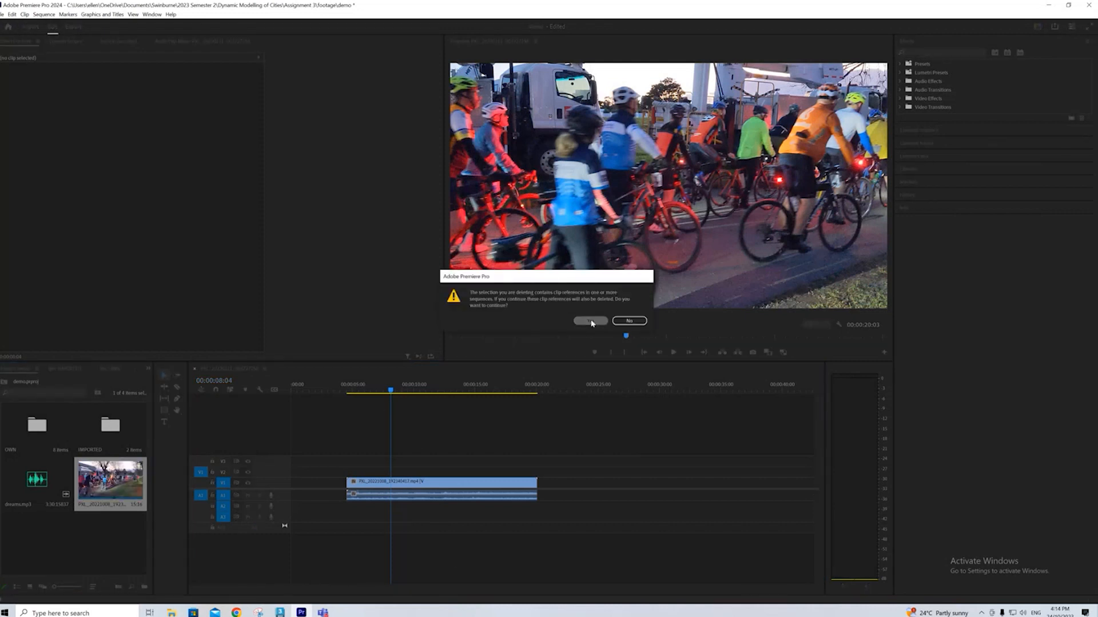
left_click(591, 320)
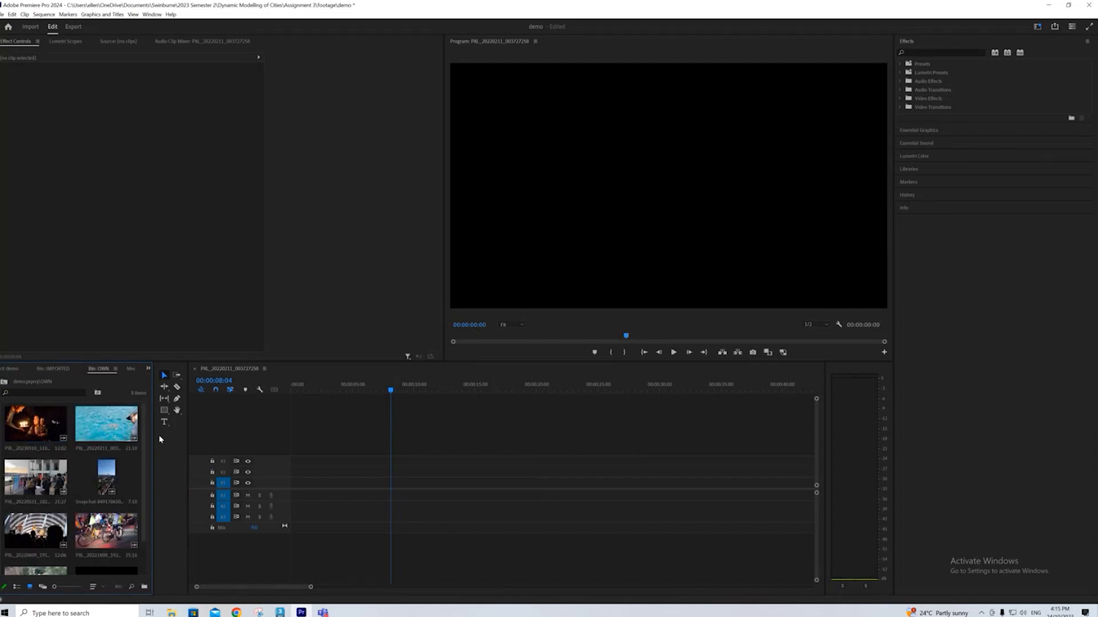
Step: Place the birthday cake clip from the OWN bin on tracks V1 and A1 and reposition it along the timeline
left_click_drag(50, 427, 299, 490)
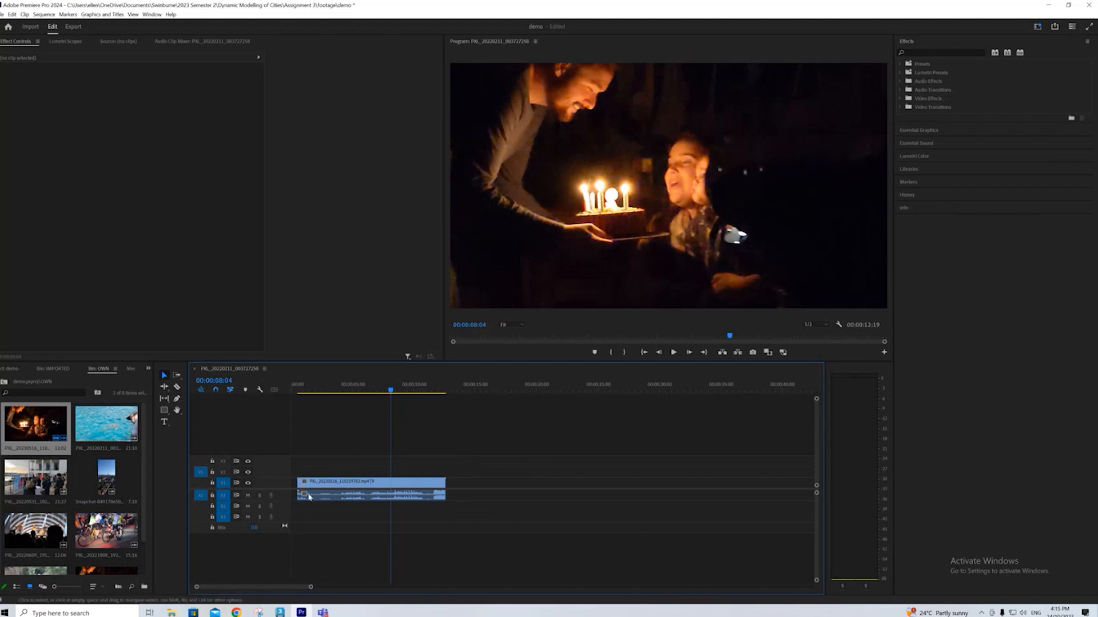
left_click_drag(357, 484, 329, 495)
left_click_drag(416, 487, 595, 487)
Step: Unlink the birthday cake clip's audio from its video
right_click(367, 485)
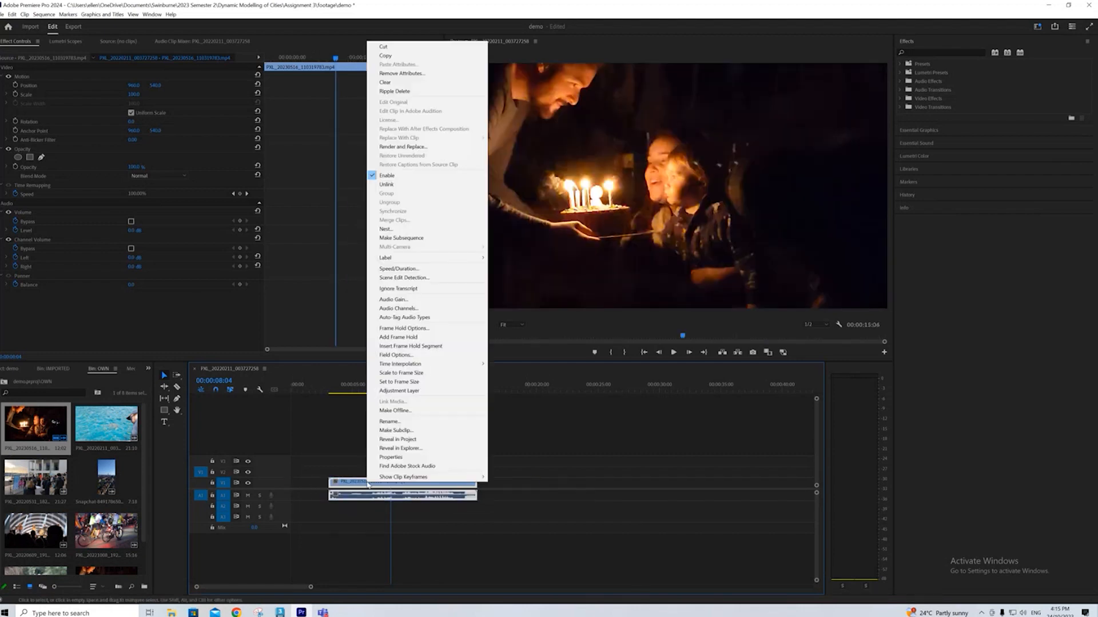
left_click(386, 184)
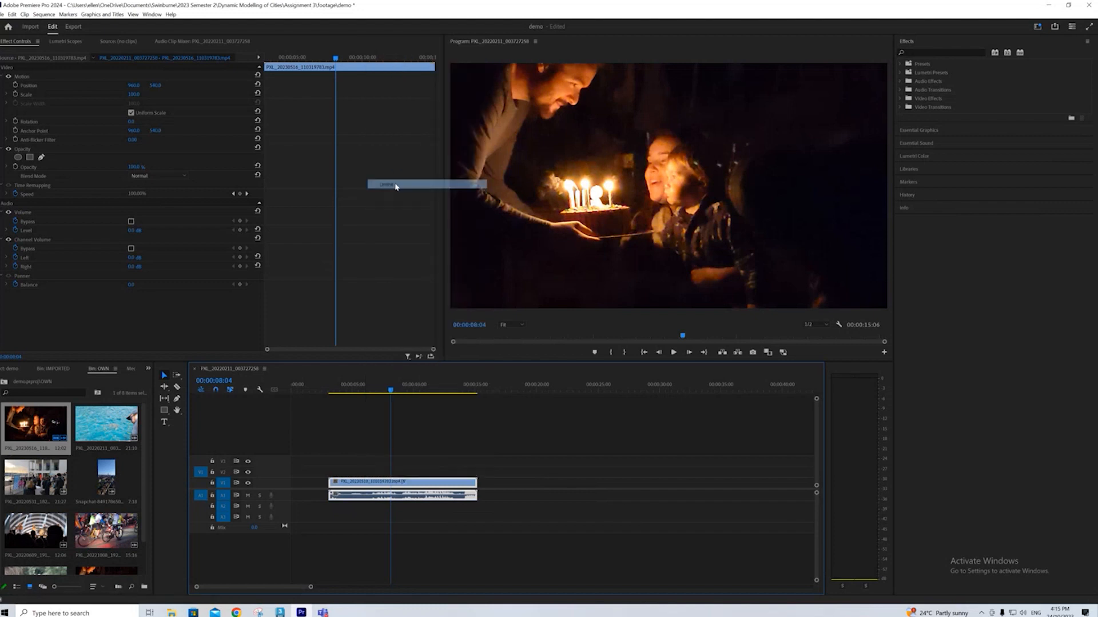
left_click(448, 518)
Step: Delete the birthday cake clip's separated audio and move its video to the start of the sequence
left_click_drag(399, 496, 503, 513)
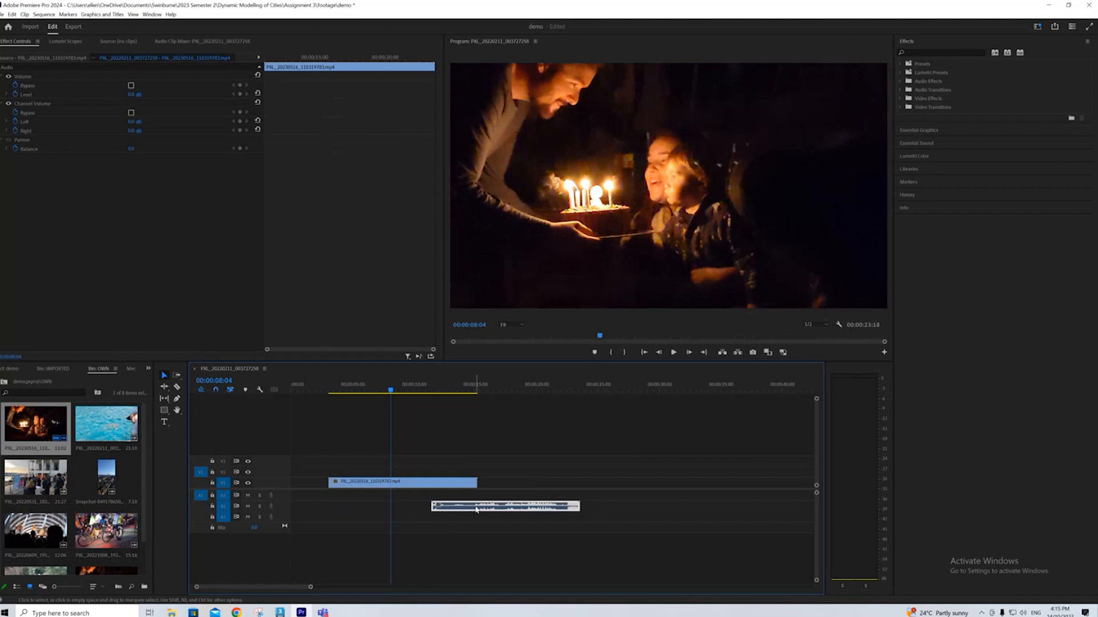
left_click_drag(480, 508, 455, 498)
key("Delete")
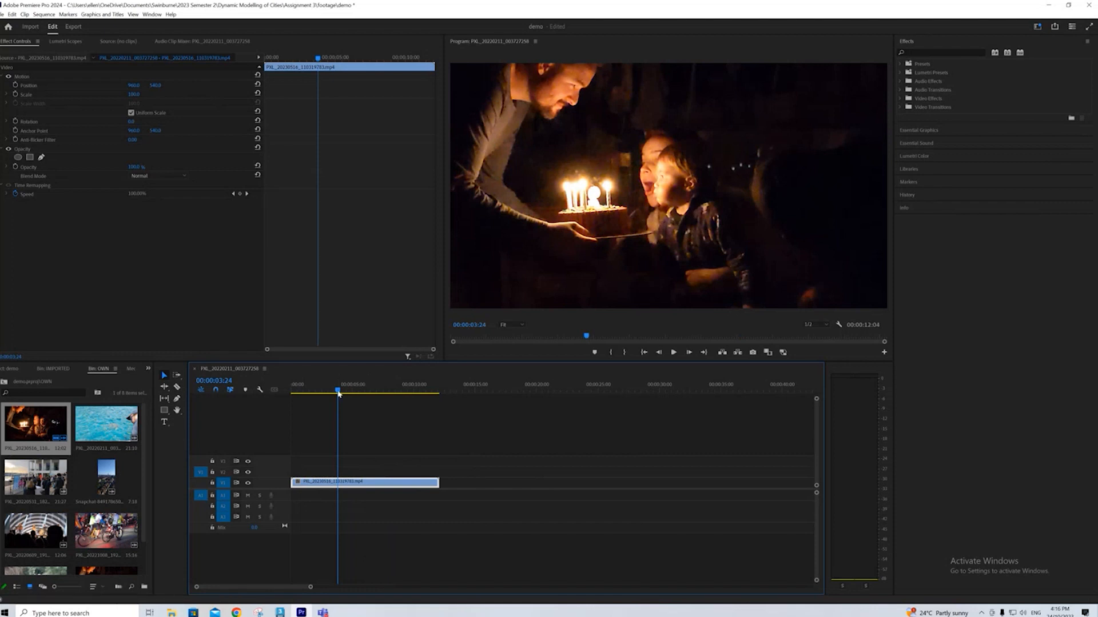
Step: Trim the end of the birthday cake video clip to 00:00:10:27, cutting off the dark ending
left_click_drag(338, 391, 424, 419)
left_click(431, 474)
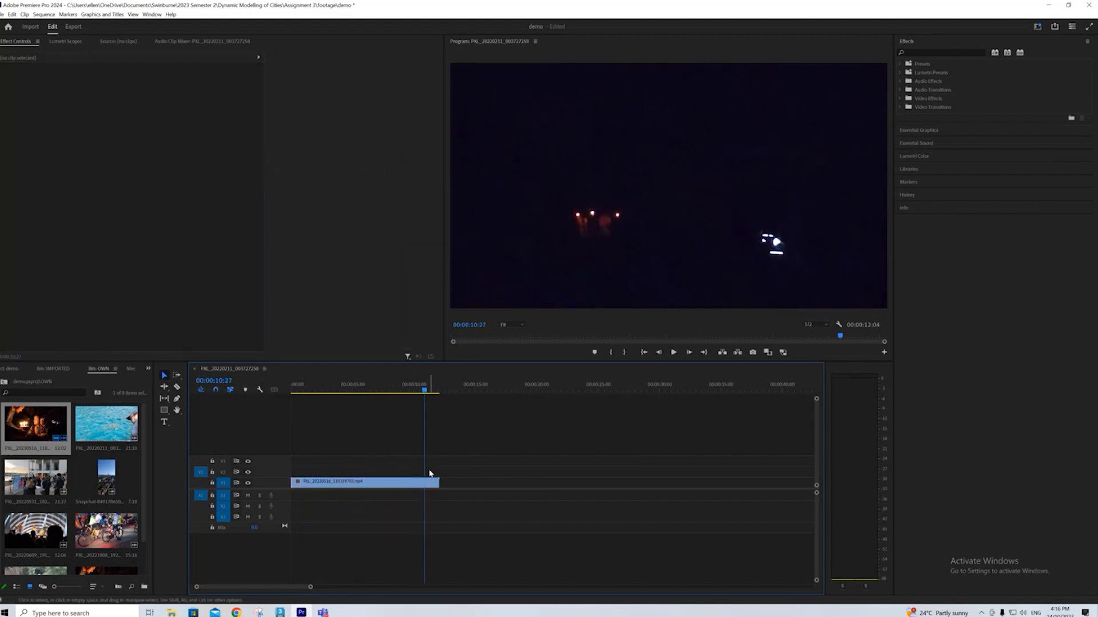
left_click_drag(437, 483, 424, 483)
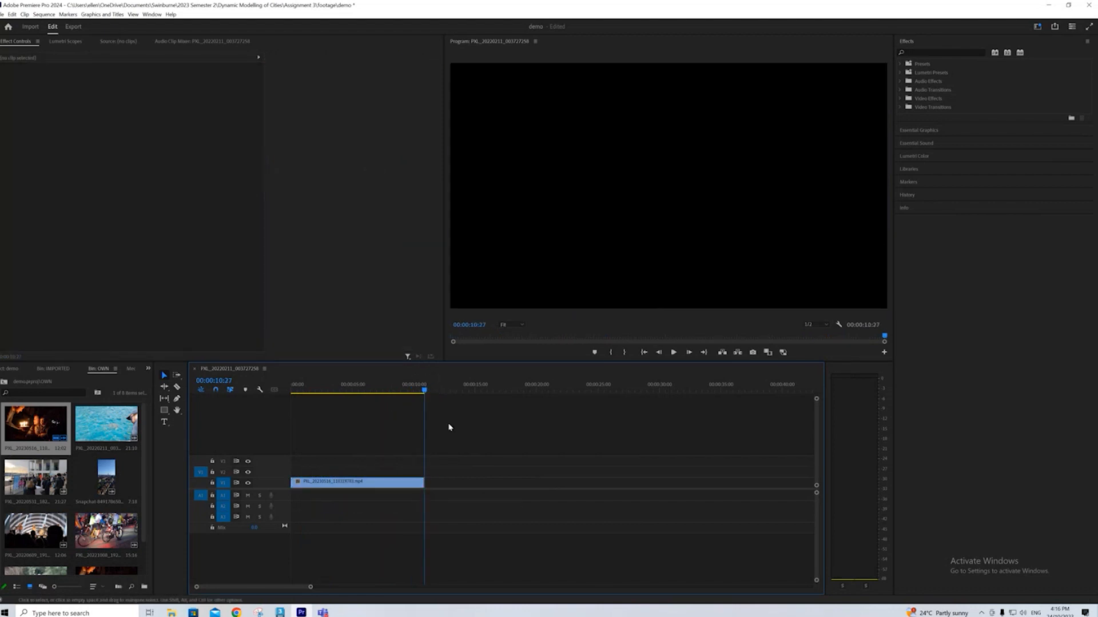
Step: Split the birthday cake clip on V1 with the Razor tool at about 4 seconds and about 7 seconds
left_click(345, 402)
left_click_drag(345, 401, 312, 402)
key("c")
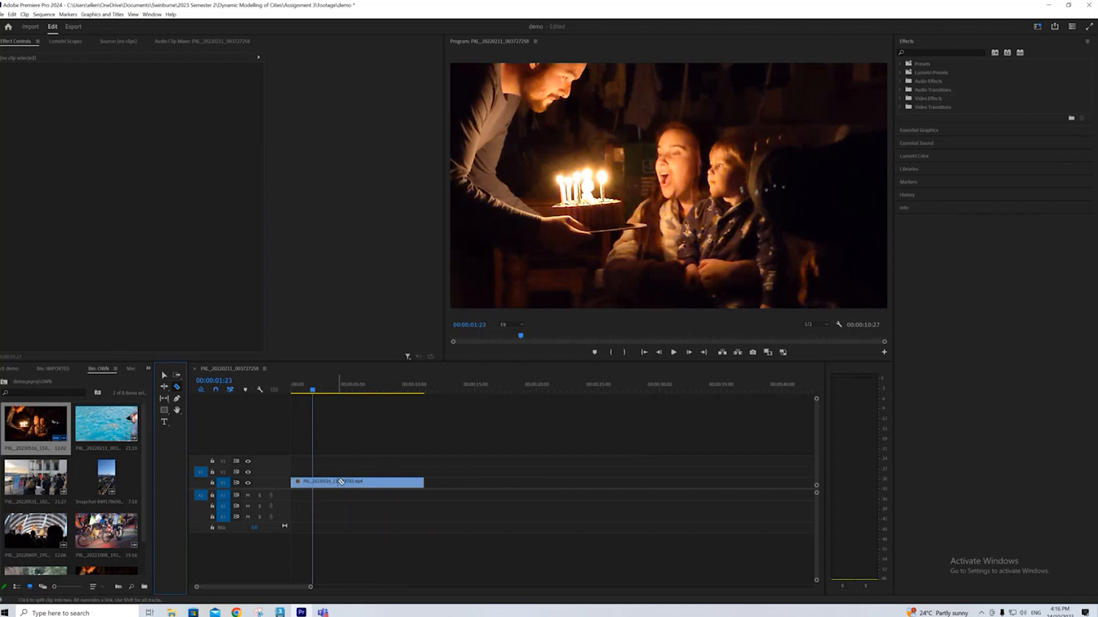
left_click(341, 482)
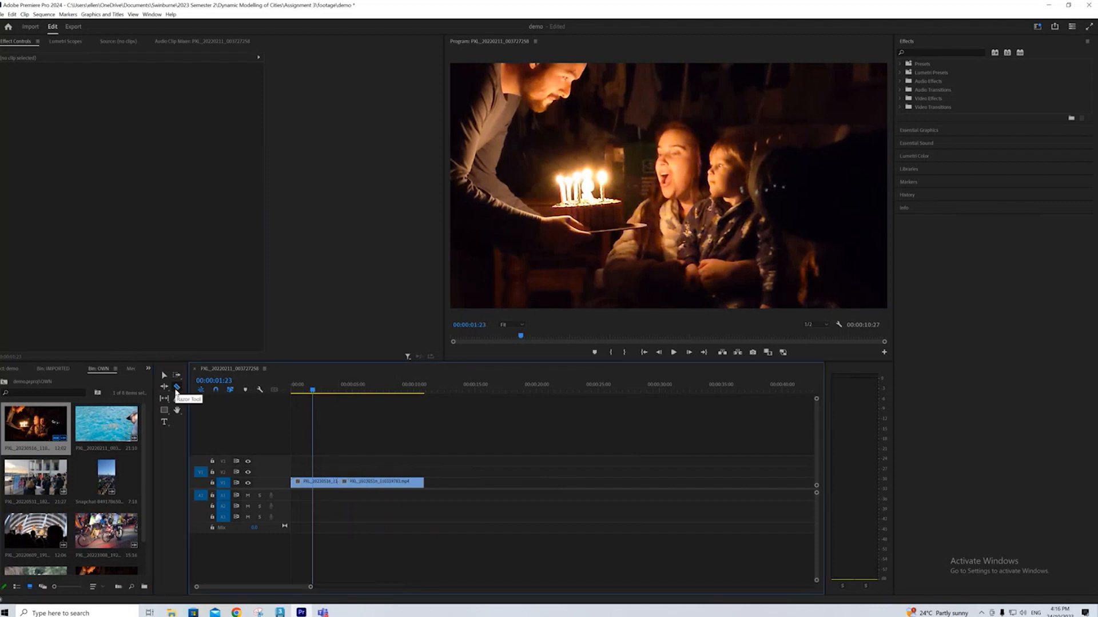
left_click(376, 482)
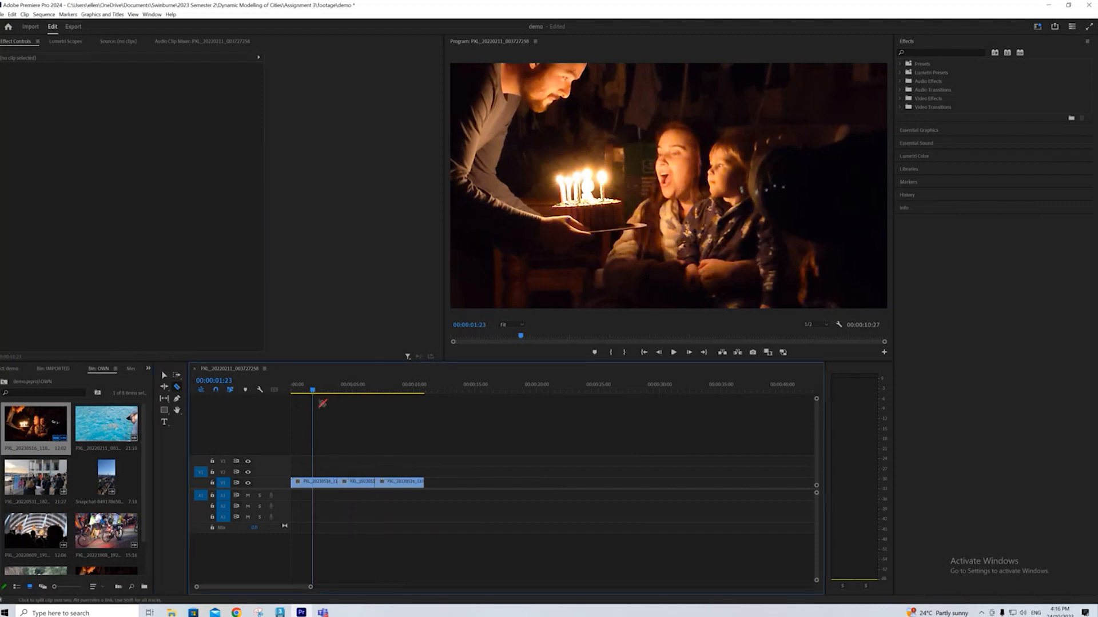
Step: Delete the middle segment of the split cake clip, close the gap, and play across the join
left_click(165, 376)
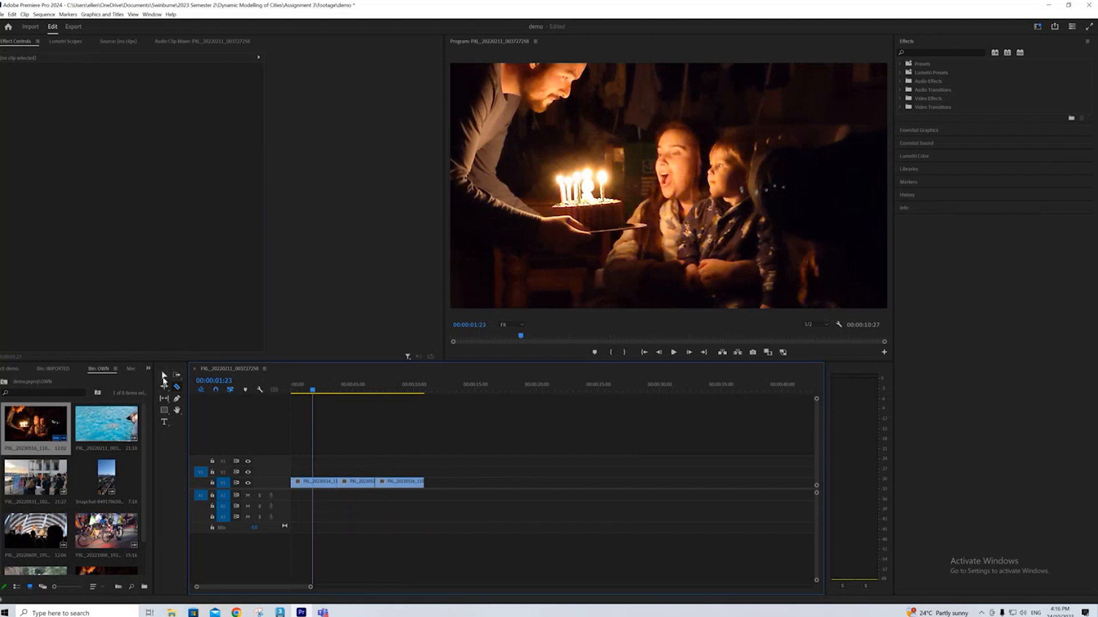
left_click(360, 483)
key("Delete")
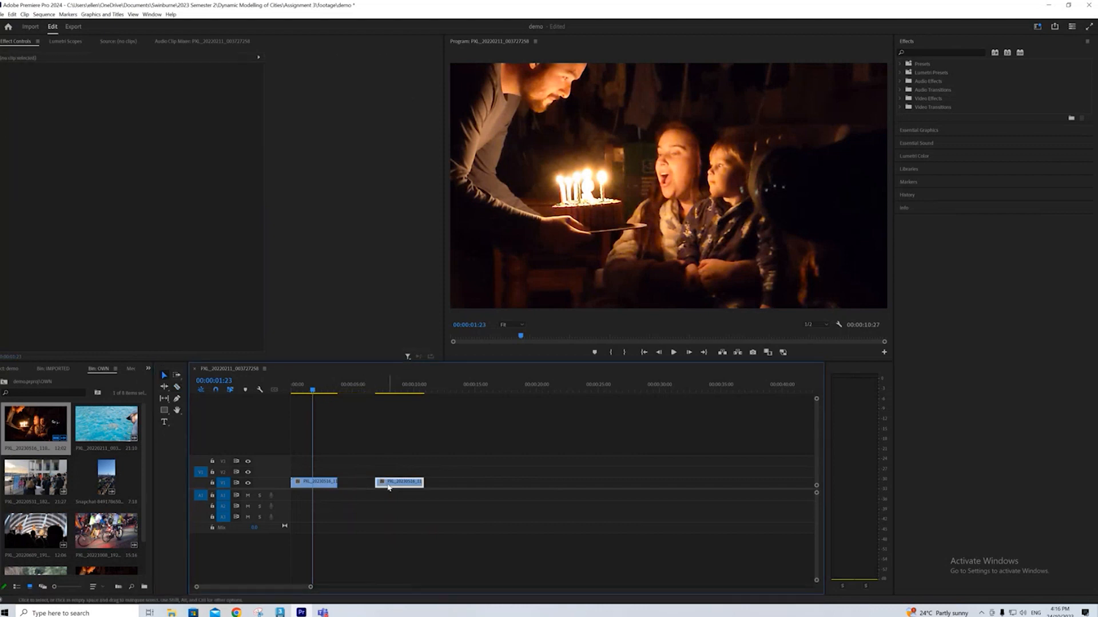
left_click_drag(388, 483, 359, 485)
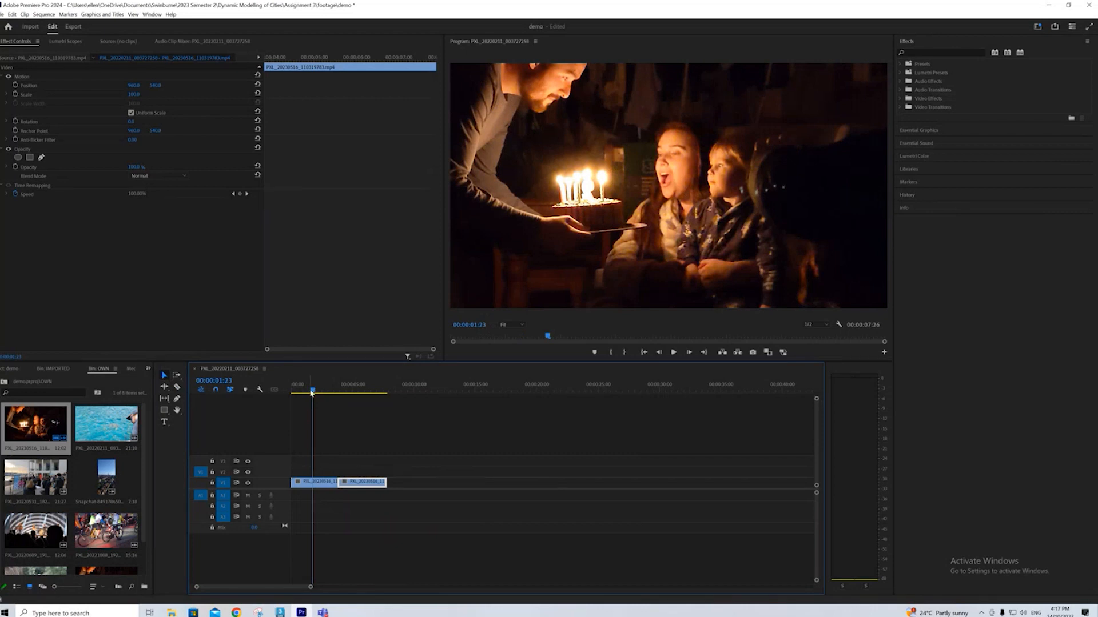
key("space")
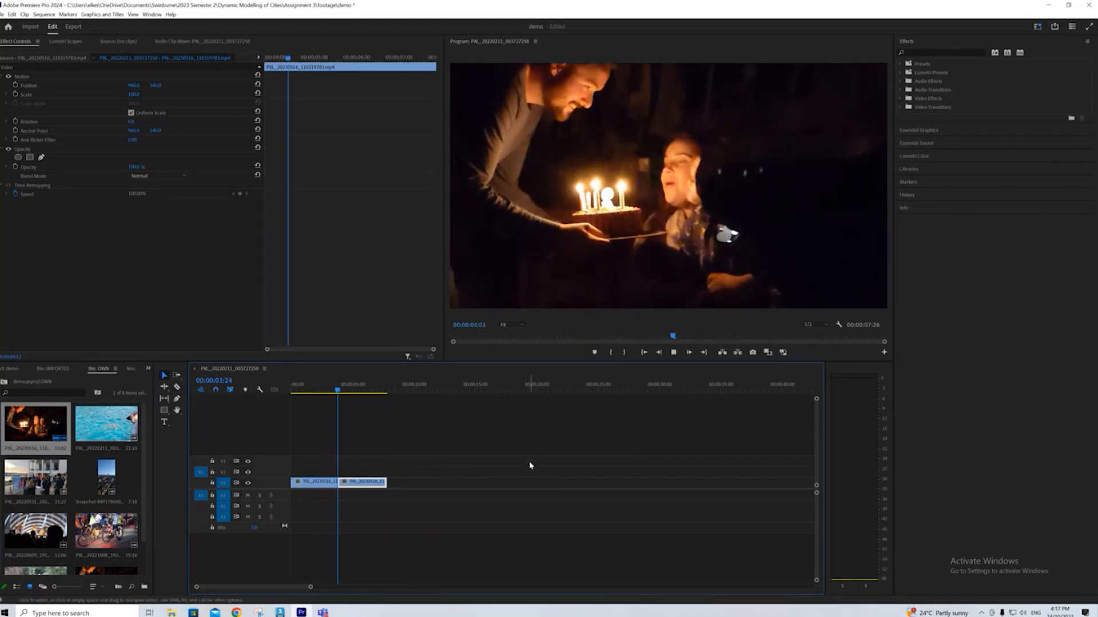
key("space")
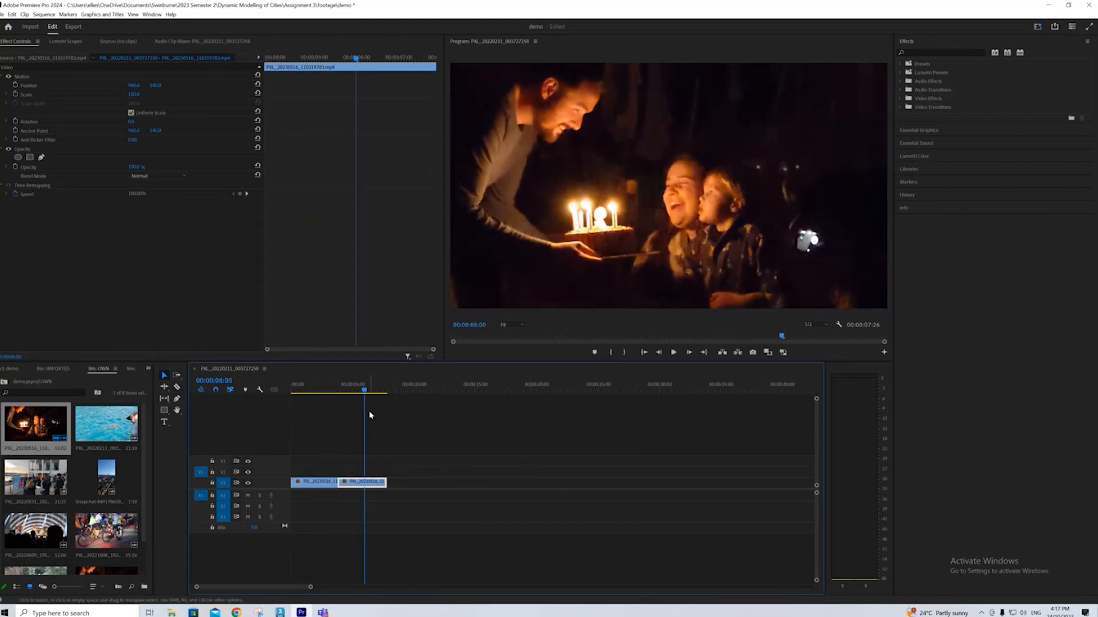
Step: Undo the gap closing, the segment deletion and both cuts on the birthday cake clip
key("ctrl+z")
key("ctrl+z")
key("ctrl+z")
key("ctrl+z")
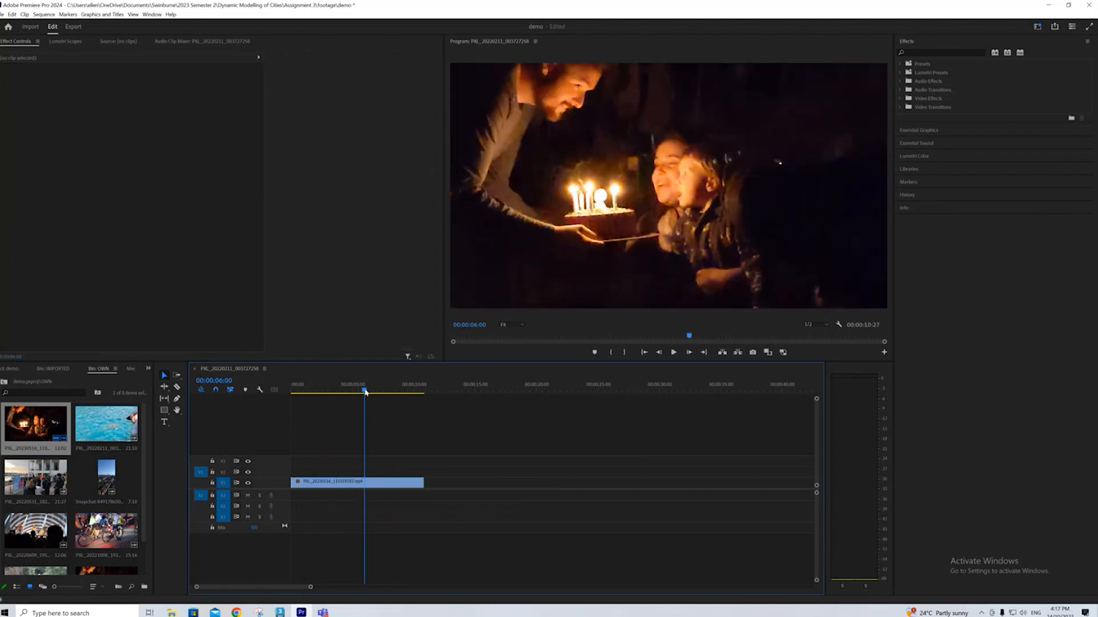
Step: Trim about 4.5 seconds off the start of the birthday cake clip and move it back to the start of the sequence
left_click_drag(365, 390, 278, 402)
left_click(345, 386)
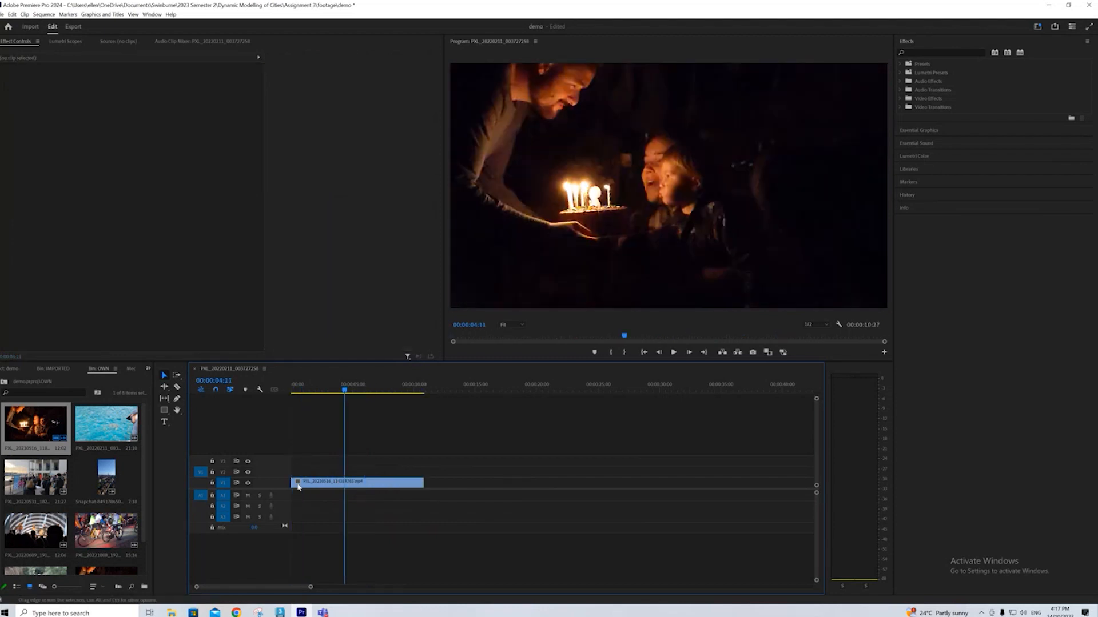
left_click(296, 483)
left_click_drag(294, 482, 319, 483)
left_click_drag(347, 390, 308, 389)
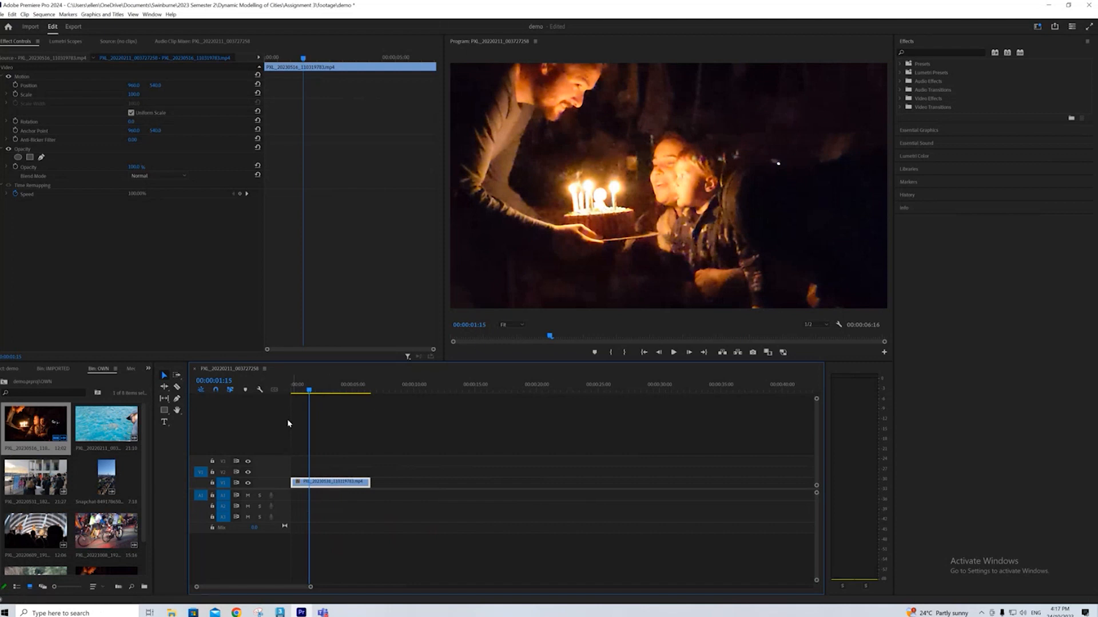
Step: Enlarge the cake clip to about 140% in the frame, shift it to recompose the shot, and check the framing along the clip
left_click(659, 204)
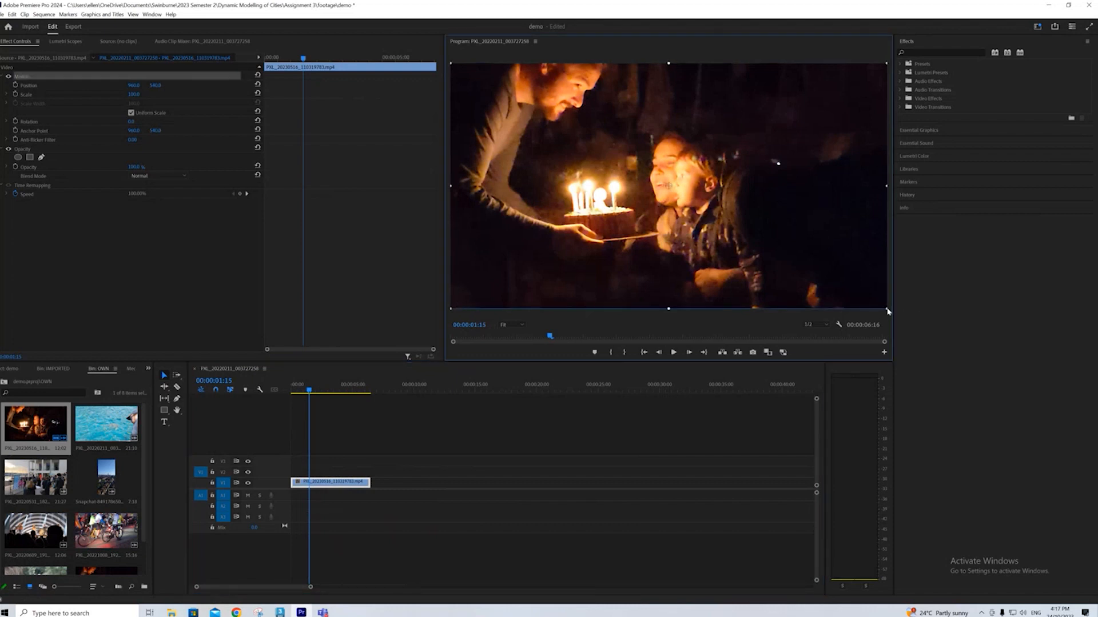
left_click_drag(888, 311, 922, 316)
left_click_drag(485, 72, 451, 49)
mouse_move(789, 138)
left_mouse_down()
mouse_move(774, 142)
mouse_move(777, 129)
left_mouse_up()
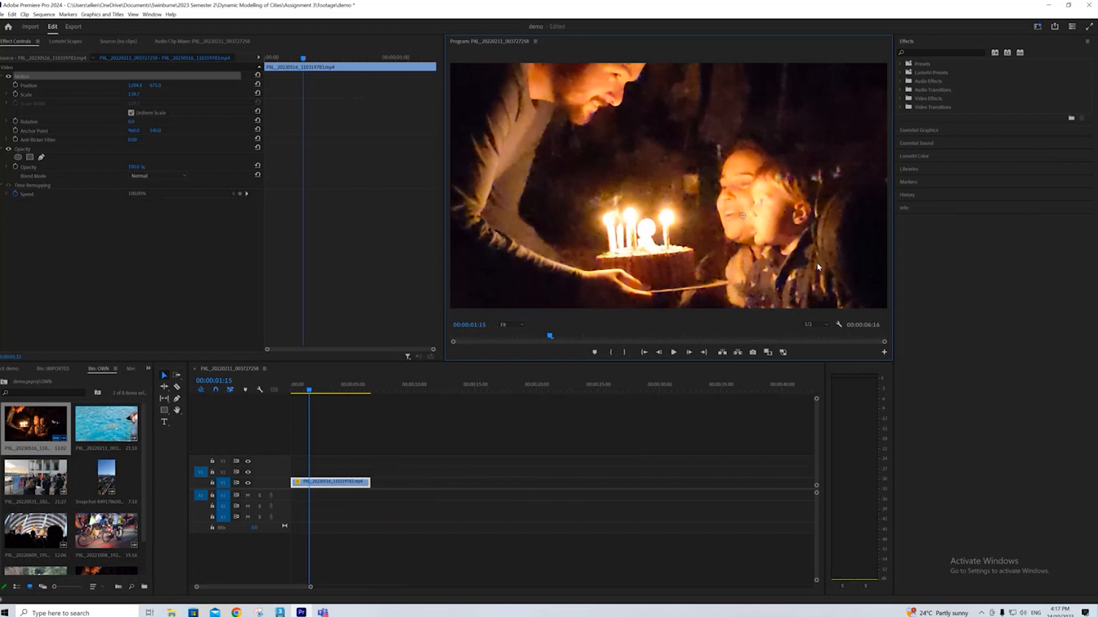
left_click(333, 388)
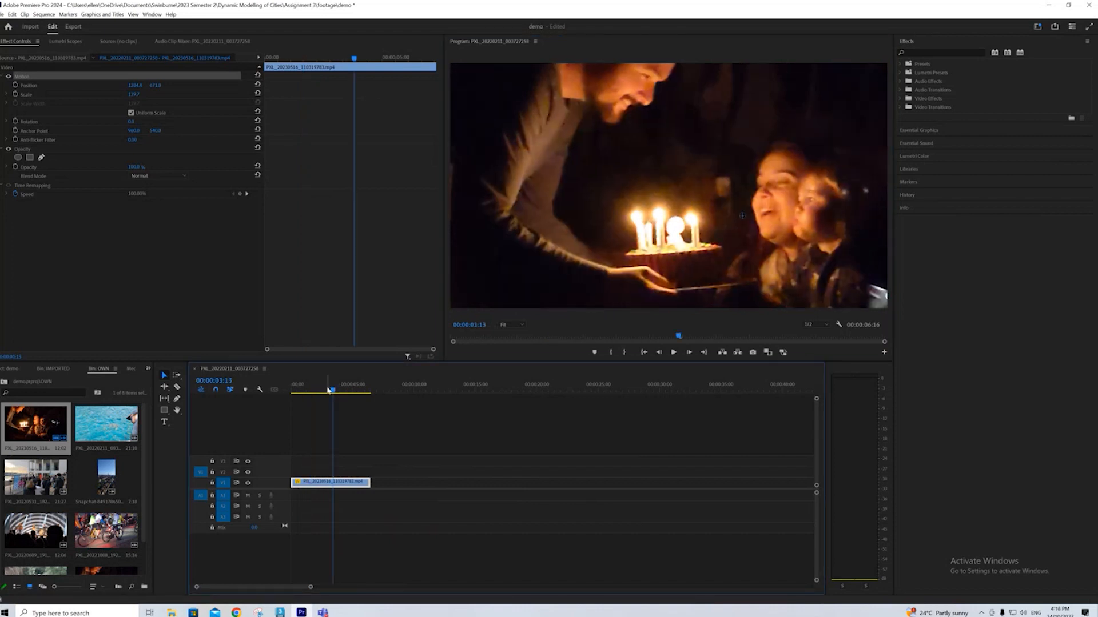
left_click_drag(331, 388, 364, 389)
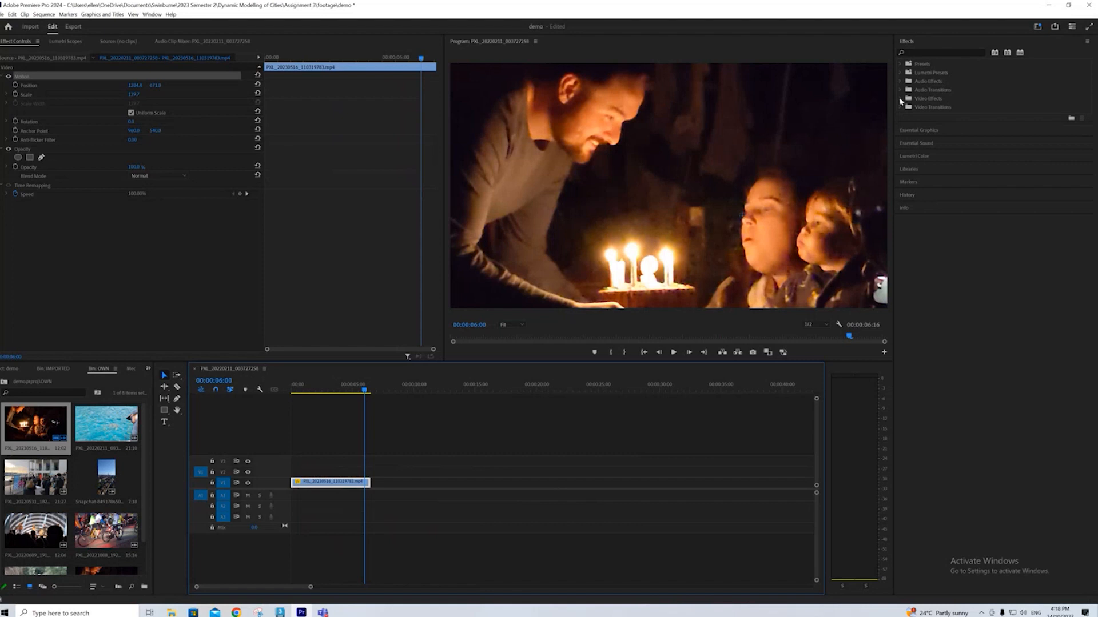
Step: Apply the Brightness & Contrast and Color Balance effects to the birthday cake clip
left_click(900, 99)
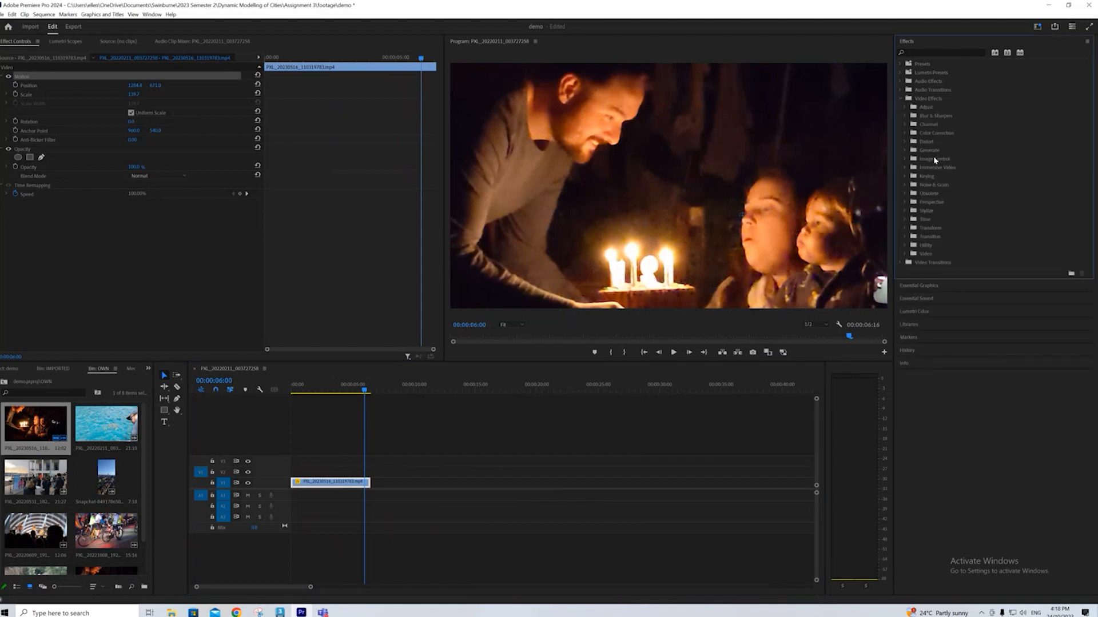
left_click(905, 133)
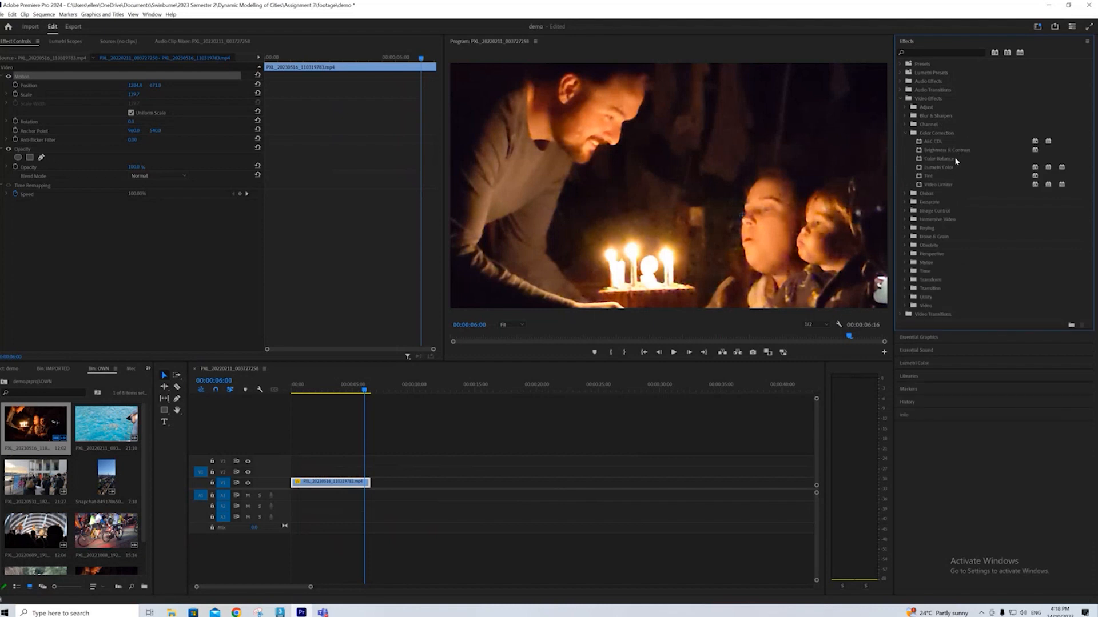
left_click(946, 152)
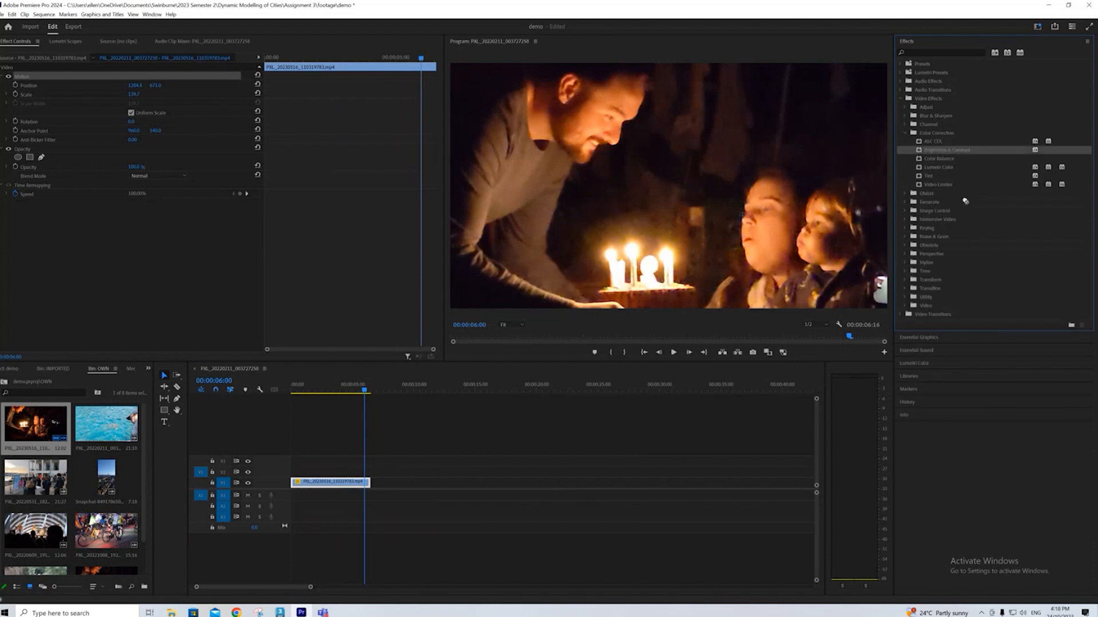
left_click_drag(959, 156, 330, 486)
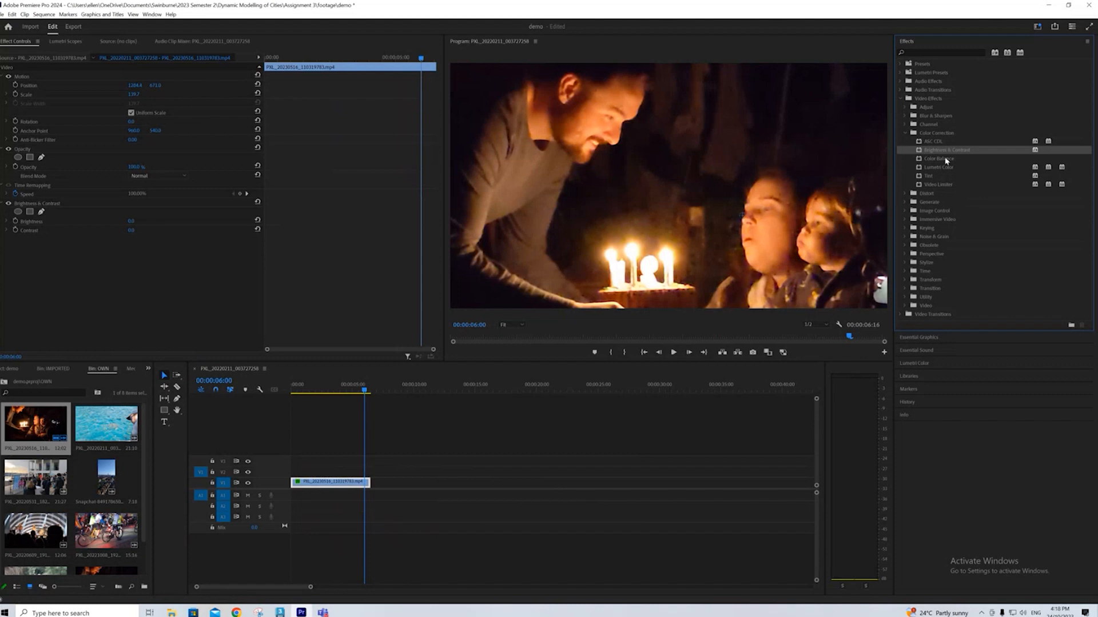
left_click_drag(946, 160, 341, 483)
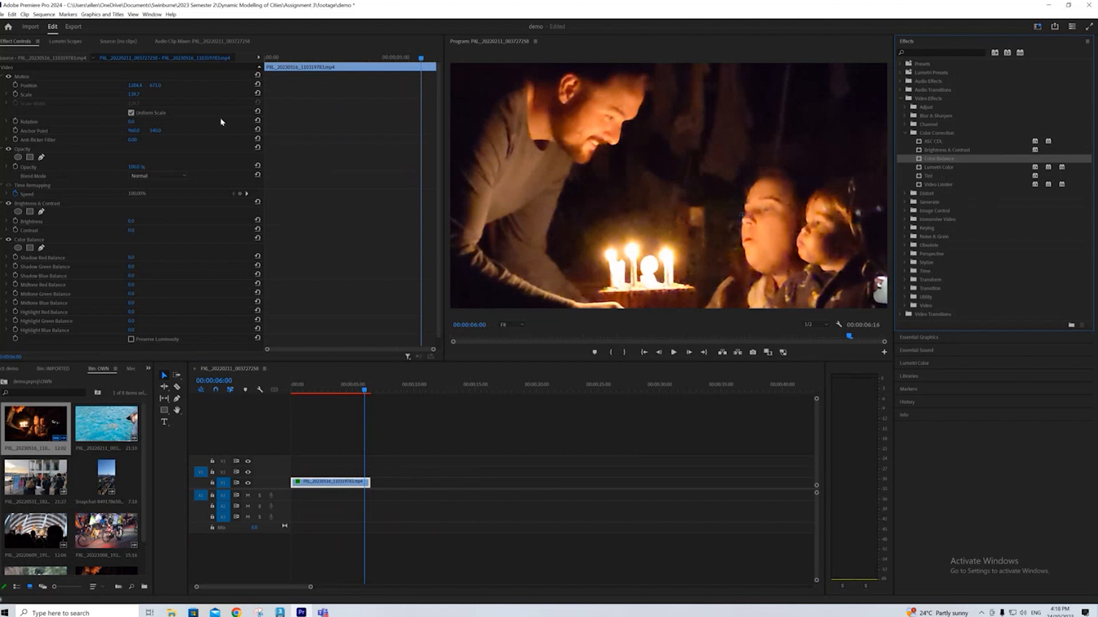
Step: Lower the cake clip's brightness to about -13 and raise its contrast to about 11
left_click(135, 225)
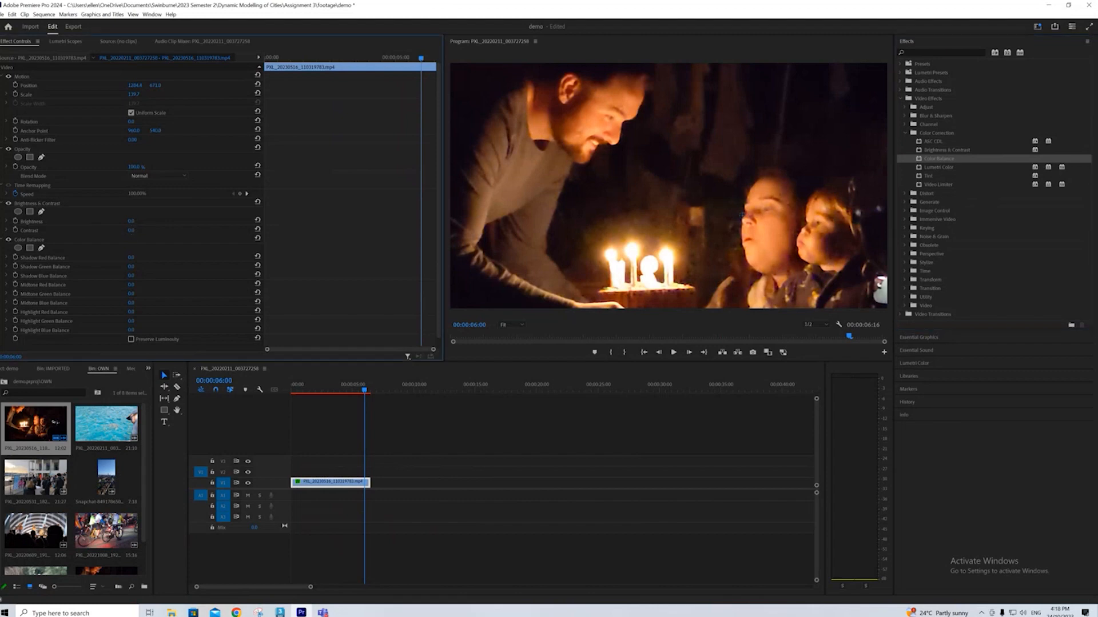
mouse_move(132, 221)
left_mouse_down()
mouse_move(180, 221)
mouse_move(81, 221)
mouse_move(159, 221)
mouse_move(131, 221)
left_mouse_up()
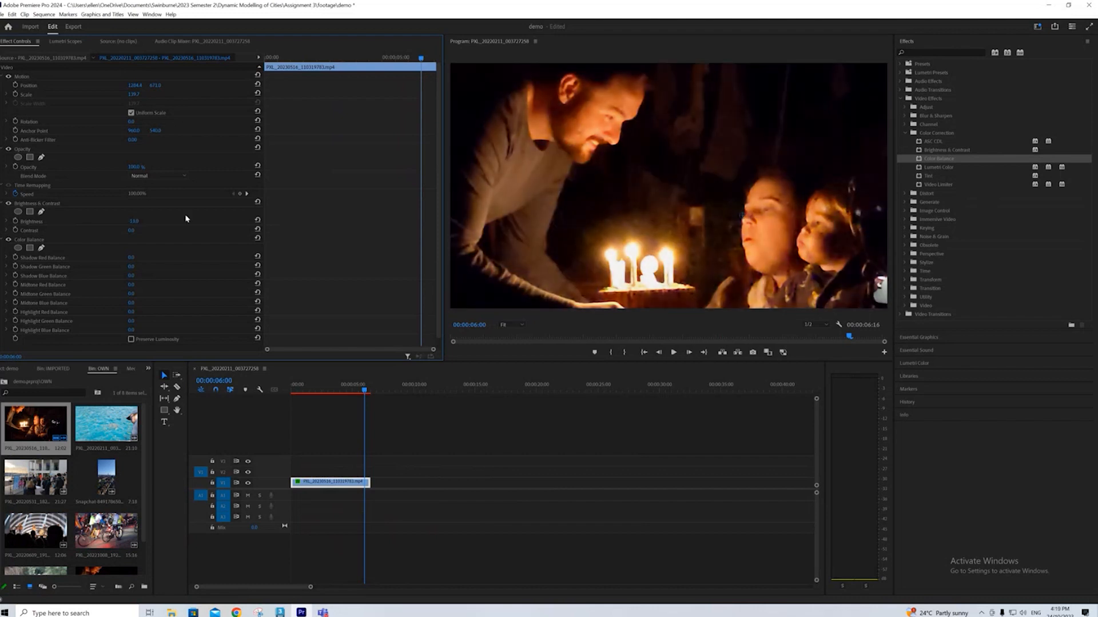
left_click_drag(134, 231, 145, 231)
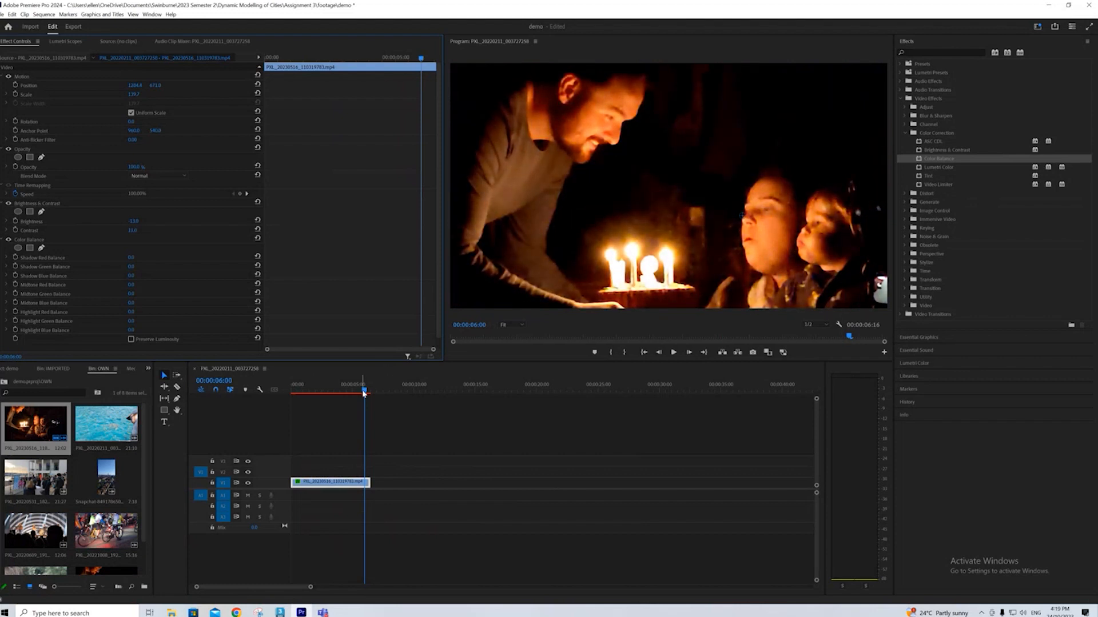
Step: Compare the cake clip at 00:00:04:05 with Brightness & Contrast switched on and off
left_click_drag(364, 394, 339, 395)
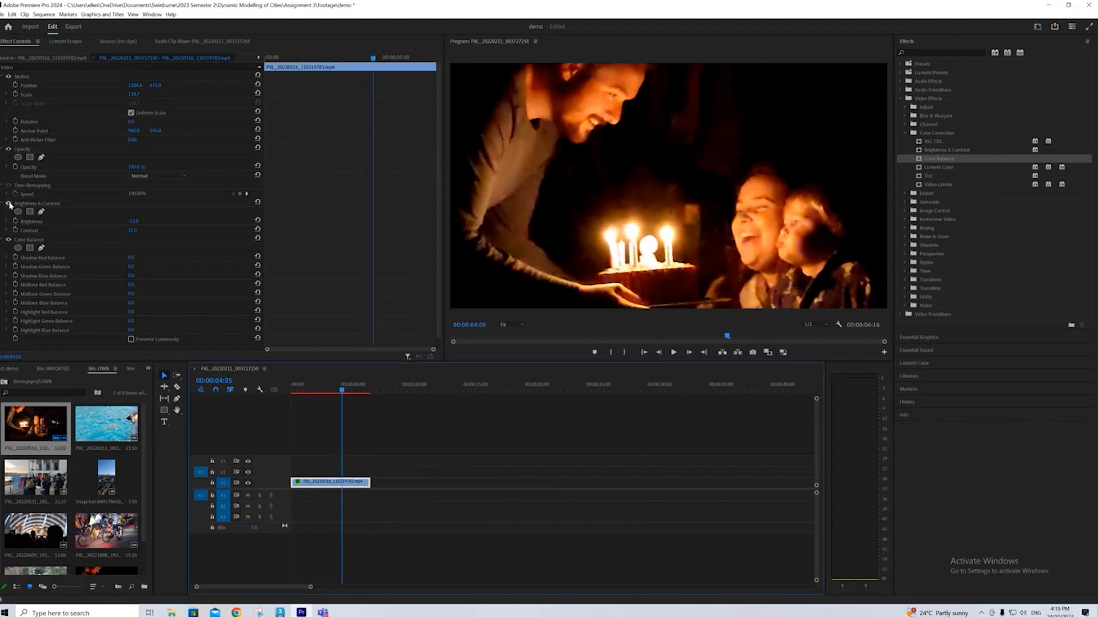
left_click(9, 204)
left_click(8, 203)
left_click(9, 203)
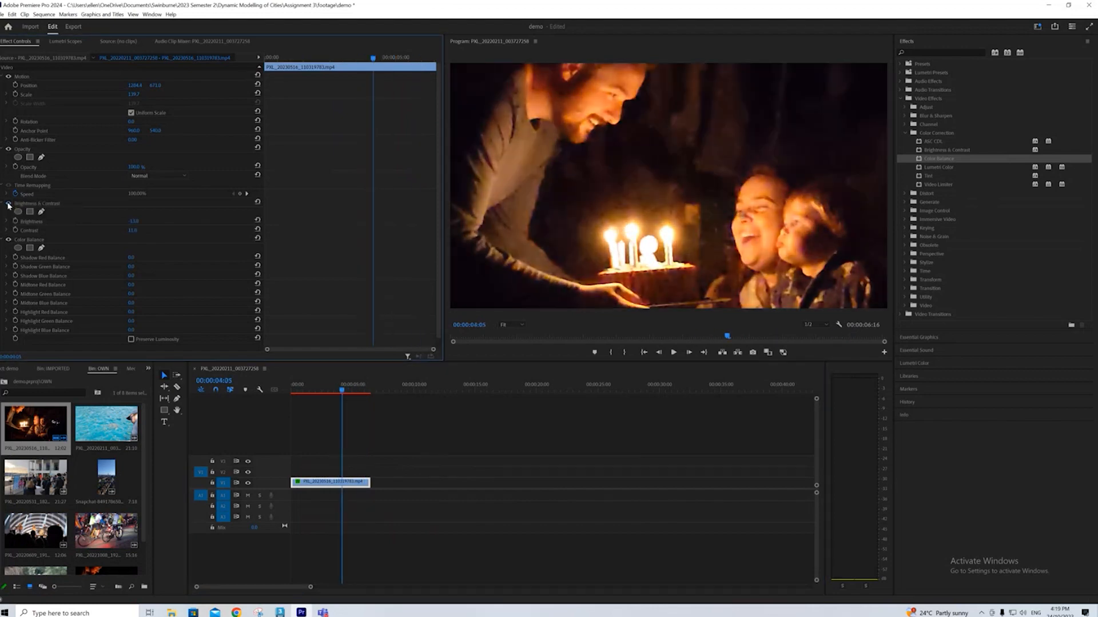
left_click(8, 203)
left_click(8, 204)
left_click(9, 204)
left_click(9, 204)
left_click(9, 204)
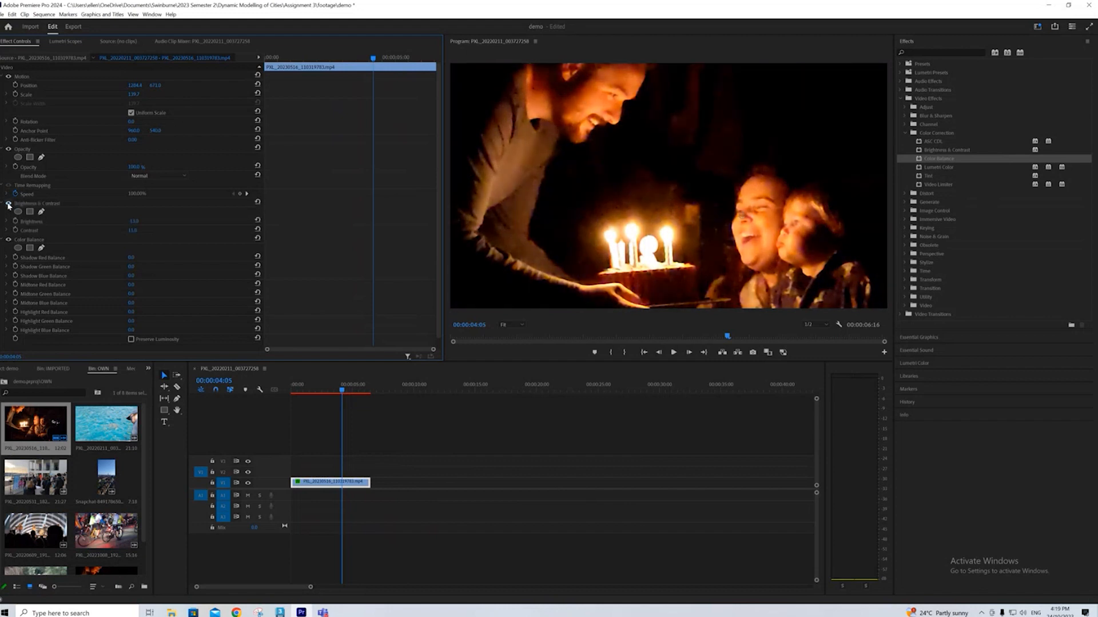
Step: In Color Balance, lower shadow red and green, raise shadow blue to 46, raise highlight red and green, and lower highlight blue
scroll(90, 157, "down", 1)
left_click(1, 194)
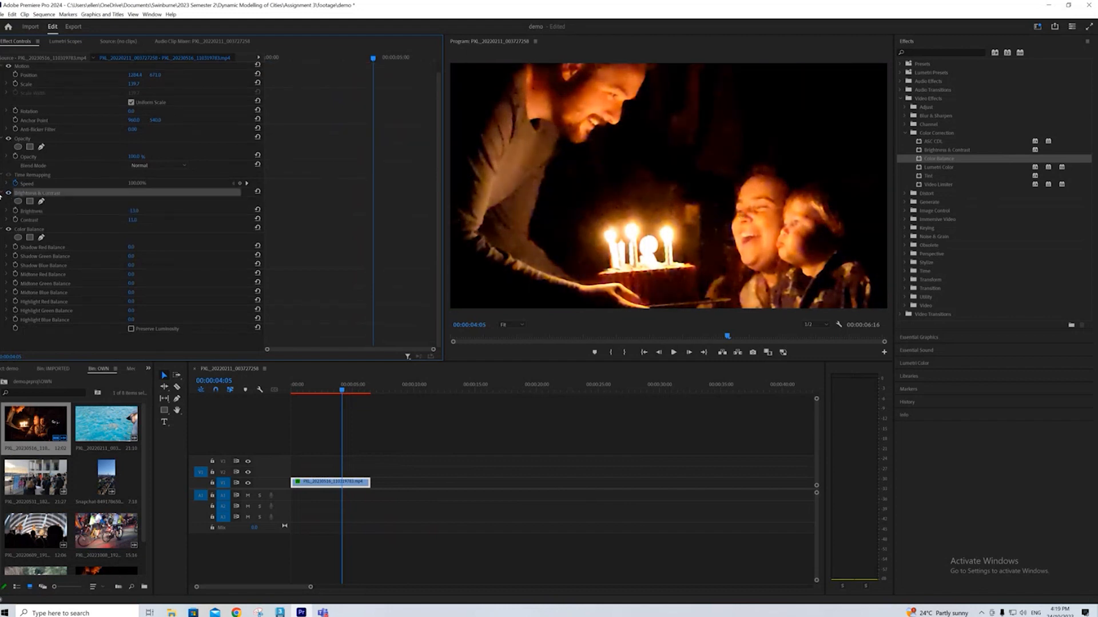
left_click(3, 194)
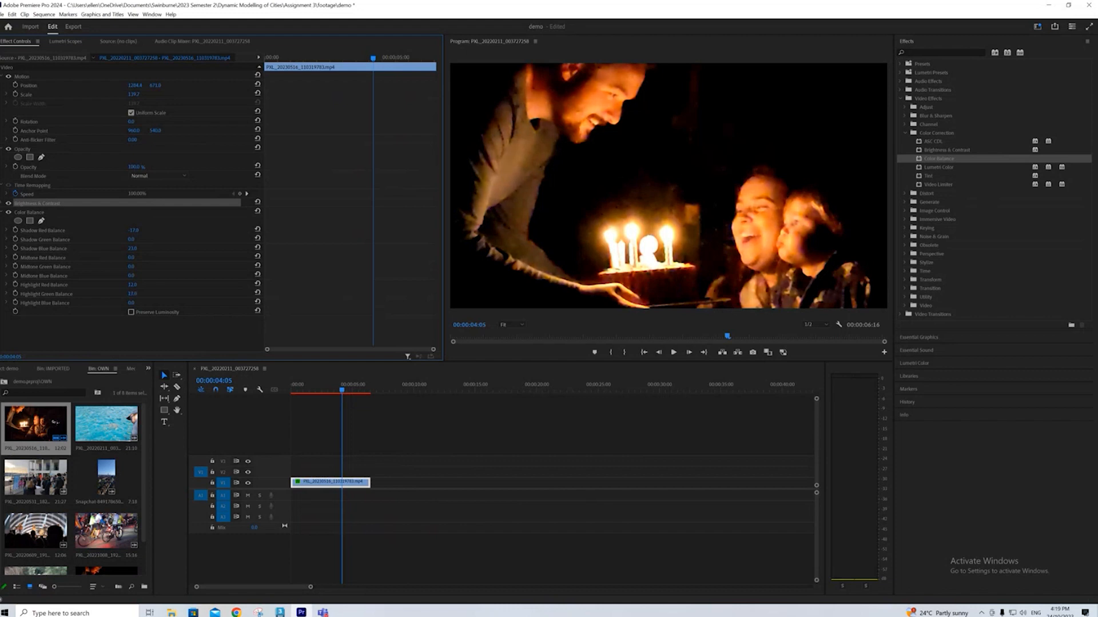
left_click_drag(132, 294, 123, 303)
mouse_move(134, 230)
left_mouse_down()
mouse_move(124, 230)
mouse_move(139, 249)
left_mouse_up()
Step: Compare the cake clip with and without Color Balance, and play the graded clip from the start
left_click(8, 212)
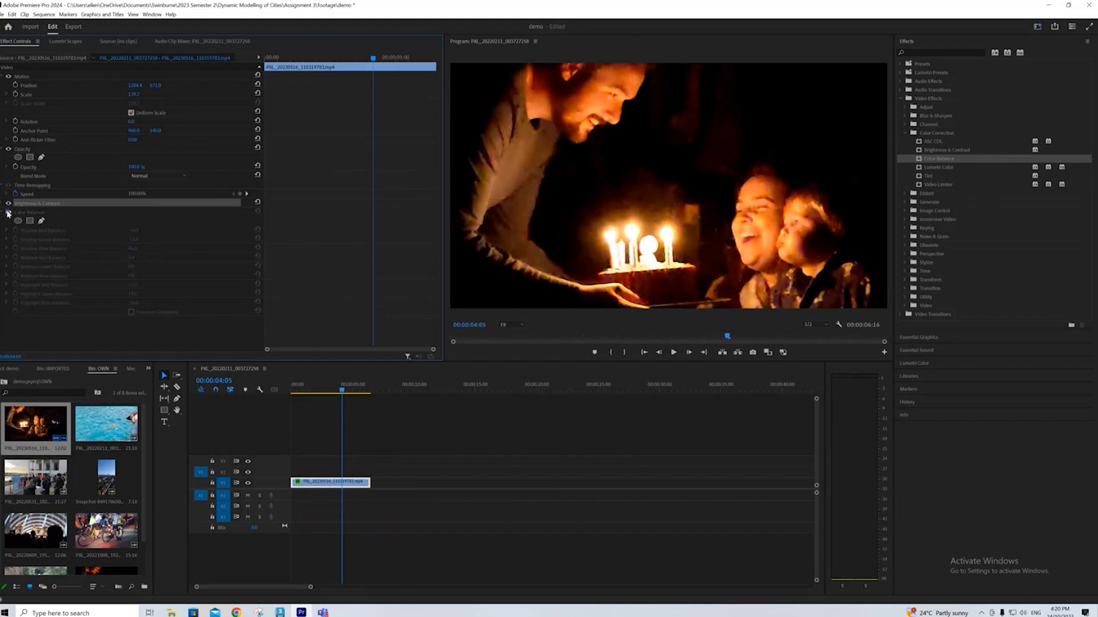
left_click(8, 212)
left_click(8, 212)
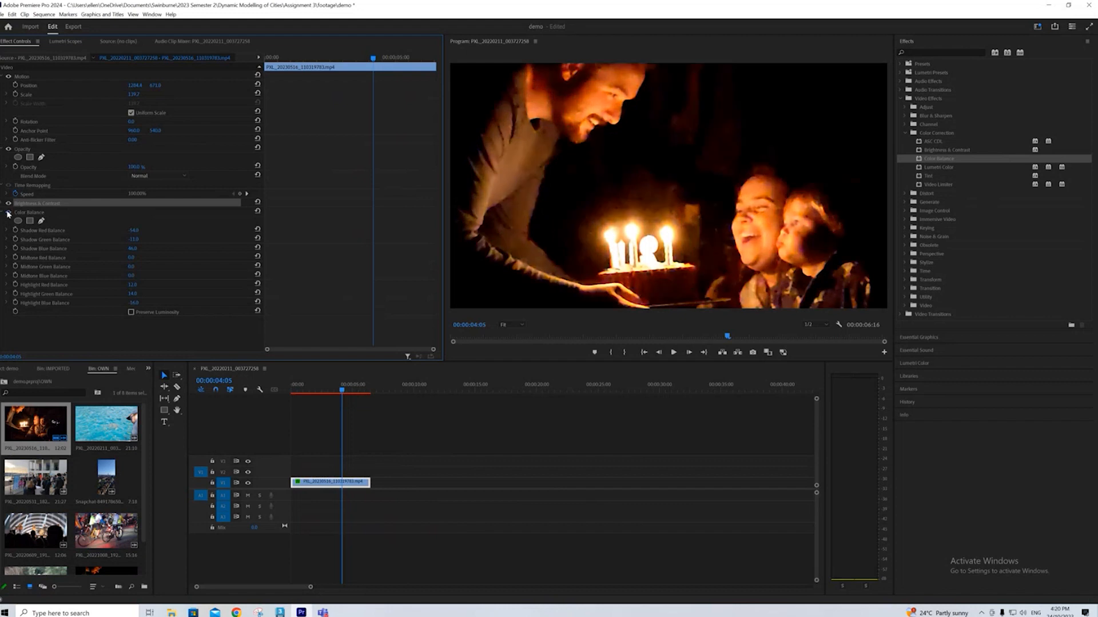
left_click(8, 212)
left_click_drag(339, 396, 289, 399)
key("space")
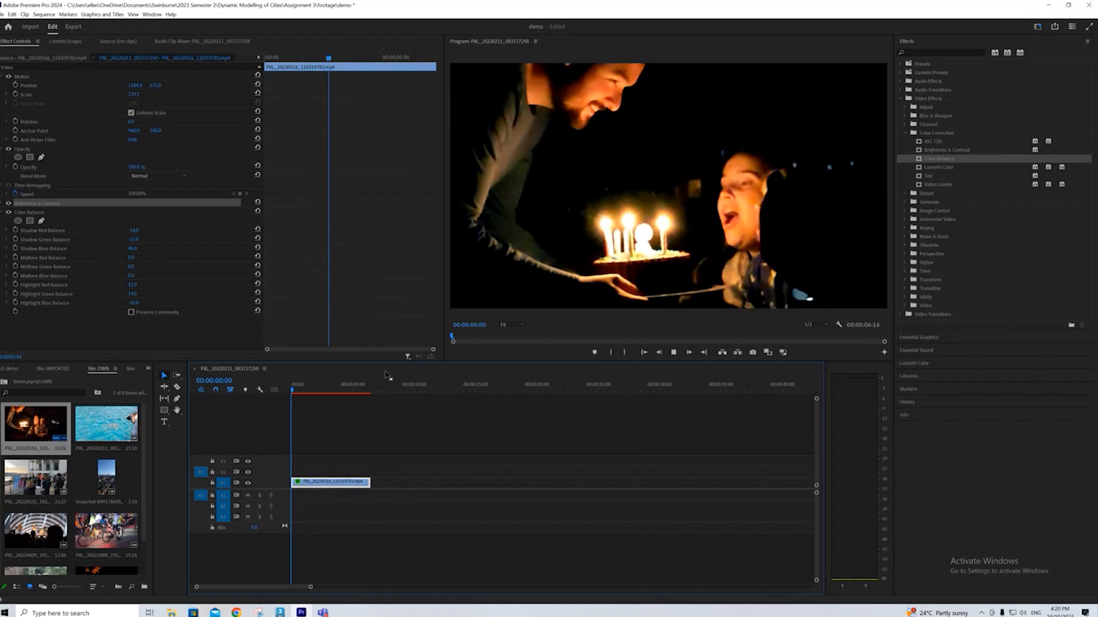
Step: Place the cyclists clip from the OWN bin directly after the birthday cake clip on V1 and A1, and preview it at 00:00:07:24
scroll(106, 496, "down", 2)
left_click_drag(106, 496, 370, 482)
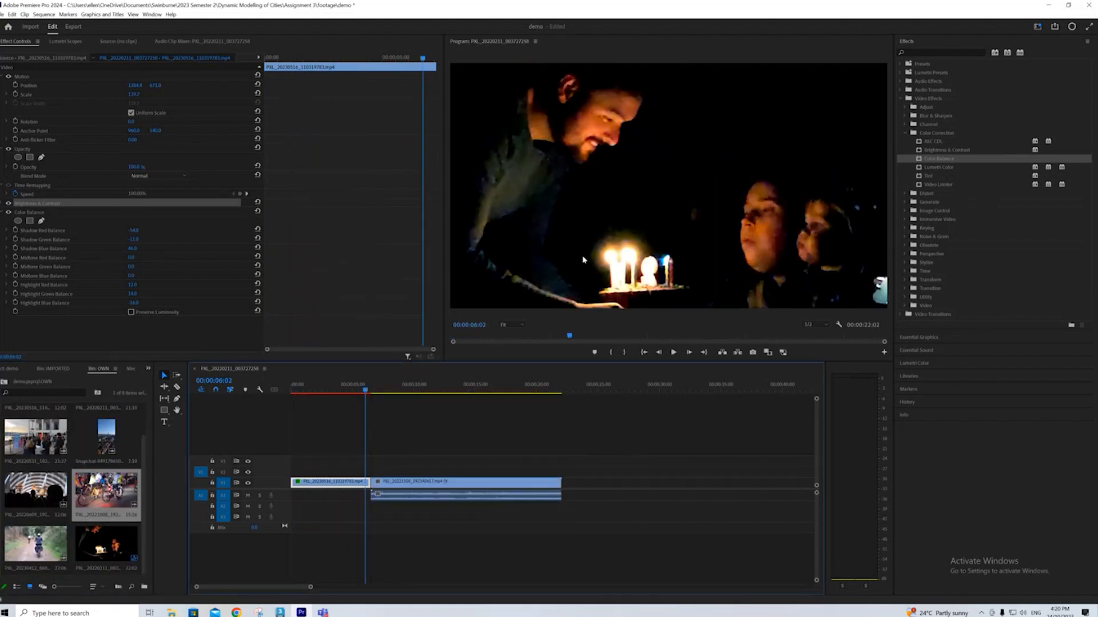
left_click_drag(368, 391, 385, 392)
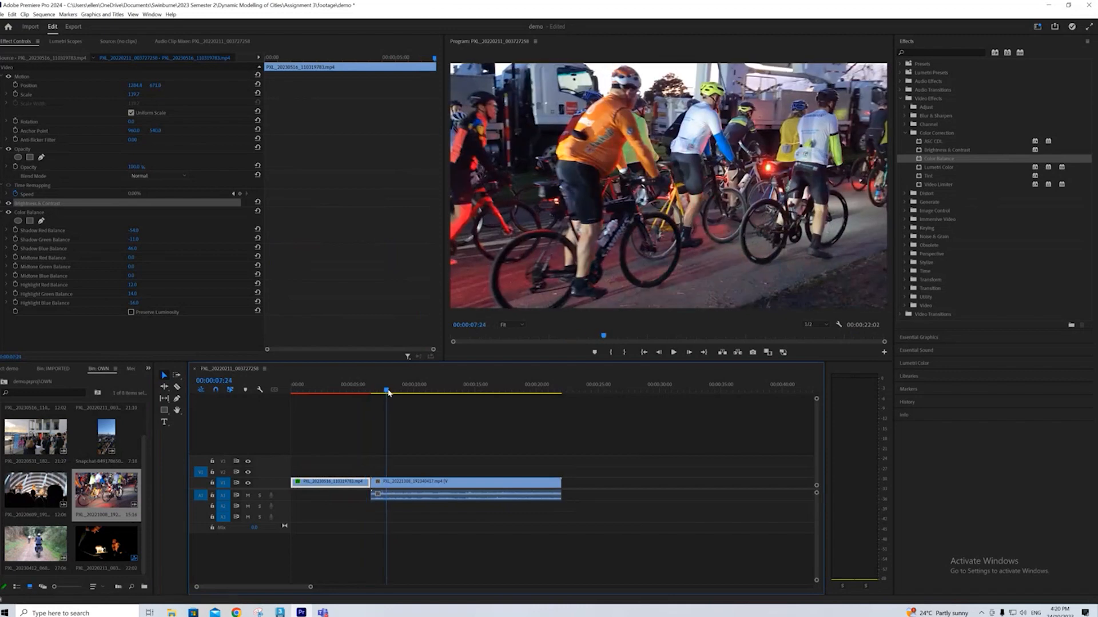
Step: Unlink the cyclists clip's audio from its video and select the separated audio
right_click(440, 483)
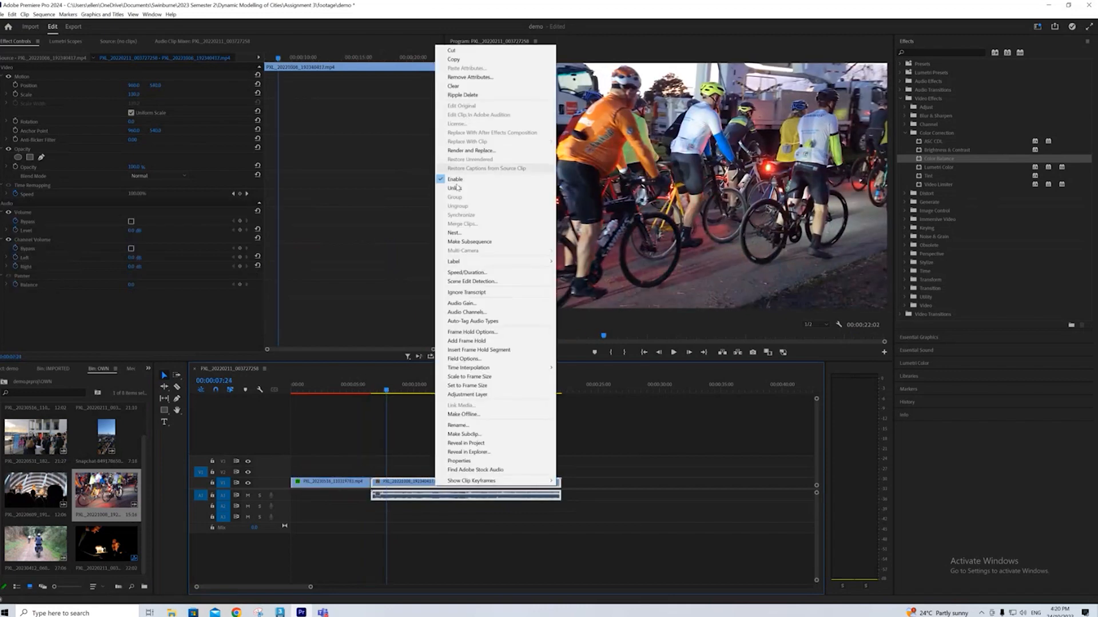
left_click(455, 188)
left_click(438, 501)
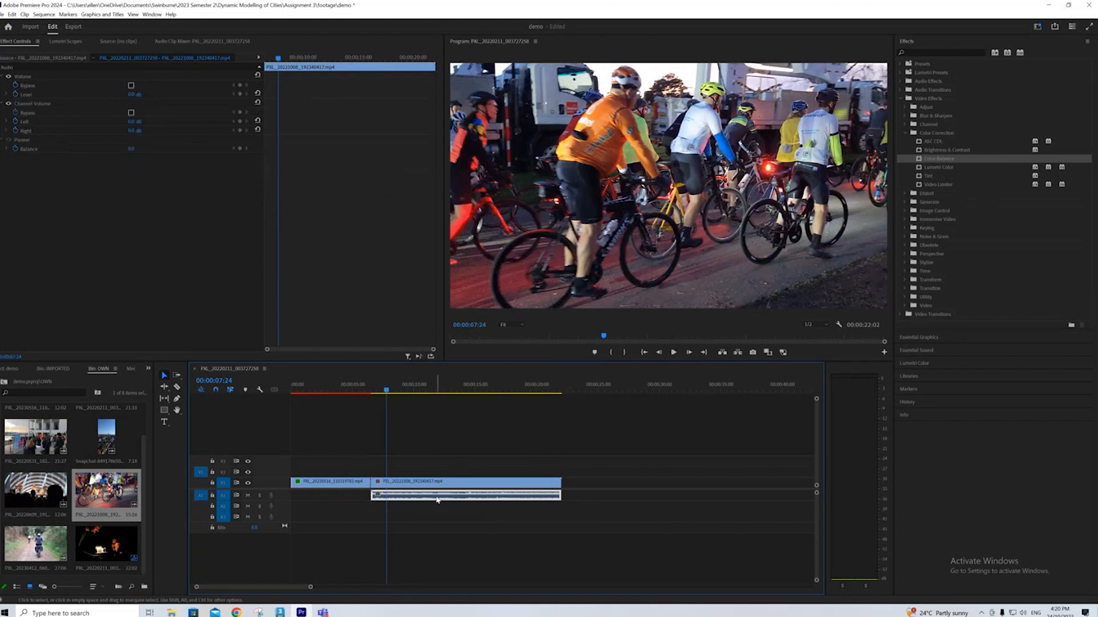
Step: Delete the cyclists clip's separated audio and trim both the start and end of its video
key("Delete")
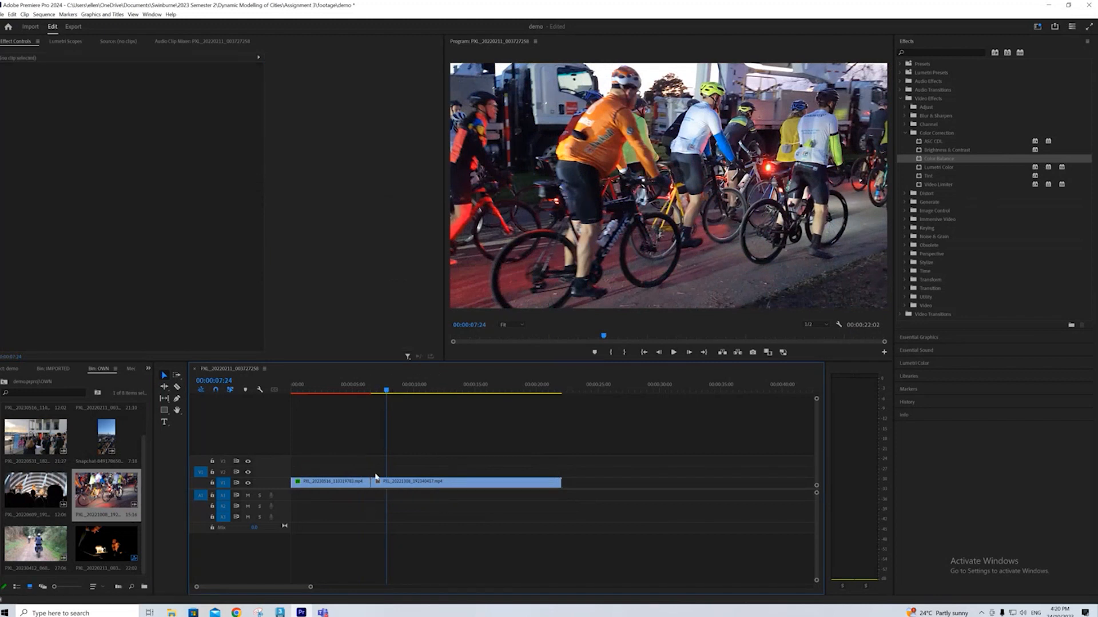
left_click_drag(371, 482, 400, 481)
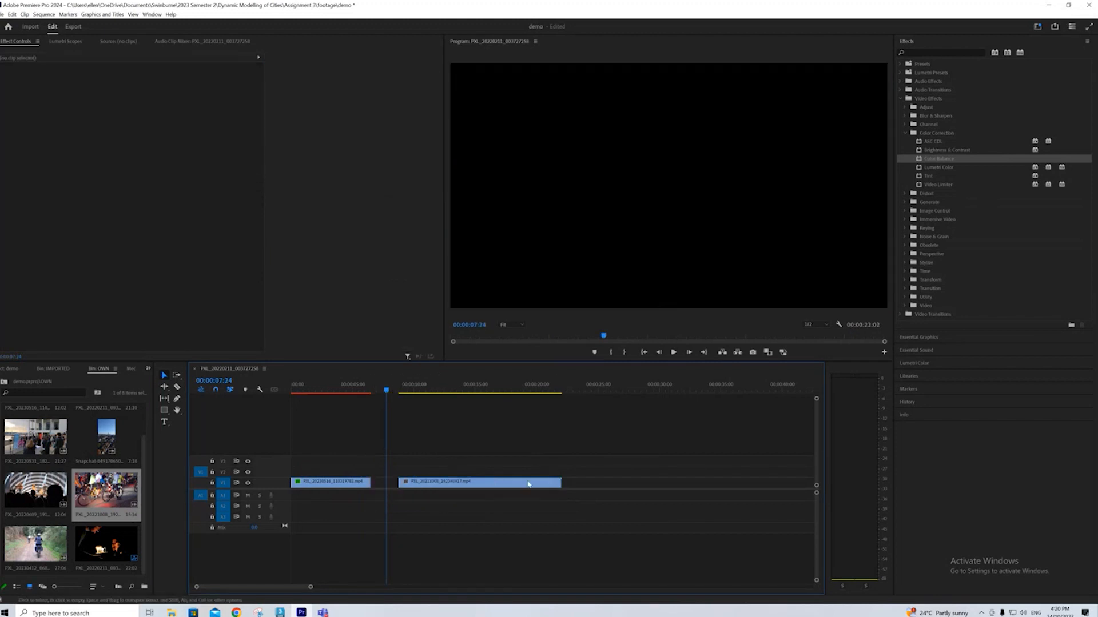
left_click_drag(561, 482, 520, 482)
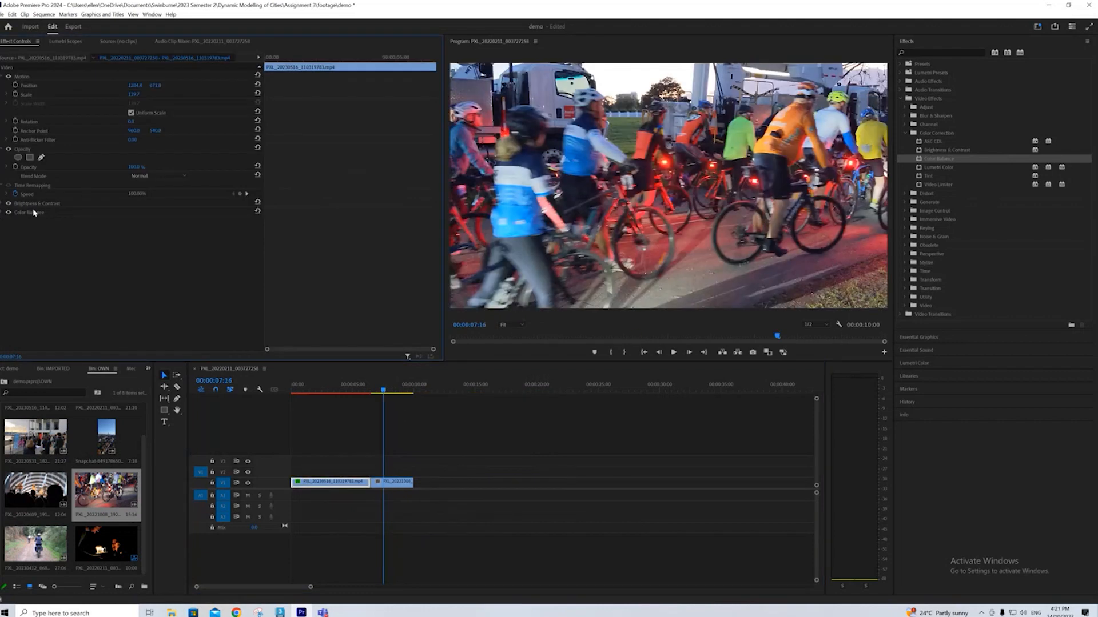
Step: Copy the cake clip's Brightness & Contrast effect onto the cyclists clip and preview it around 00:00:07:05
left_click(56, 204)
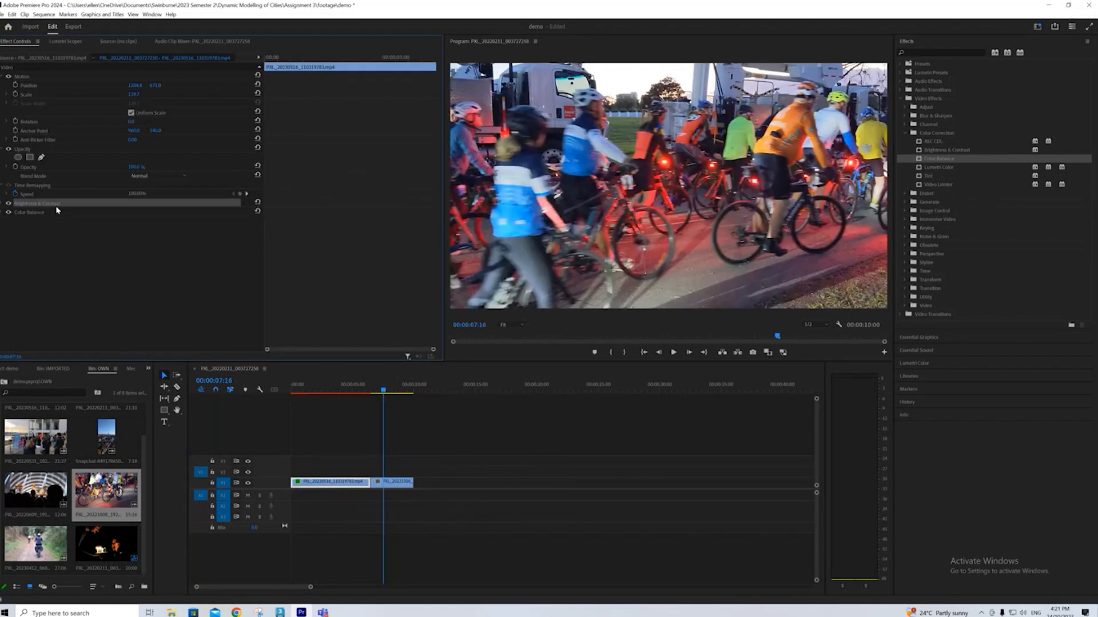
left_click(395, 482)
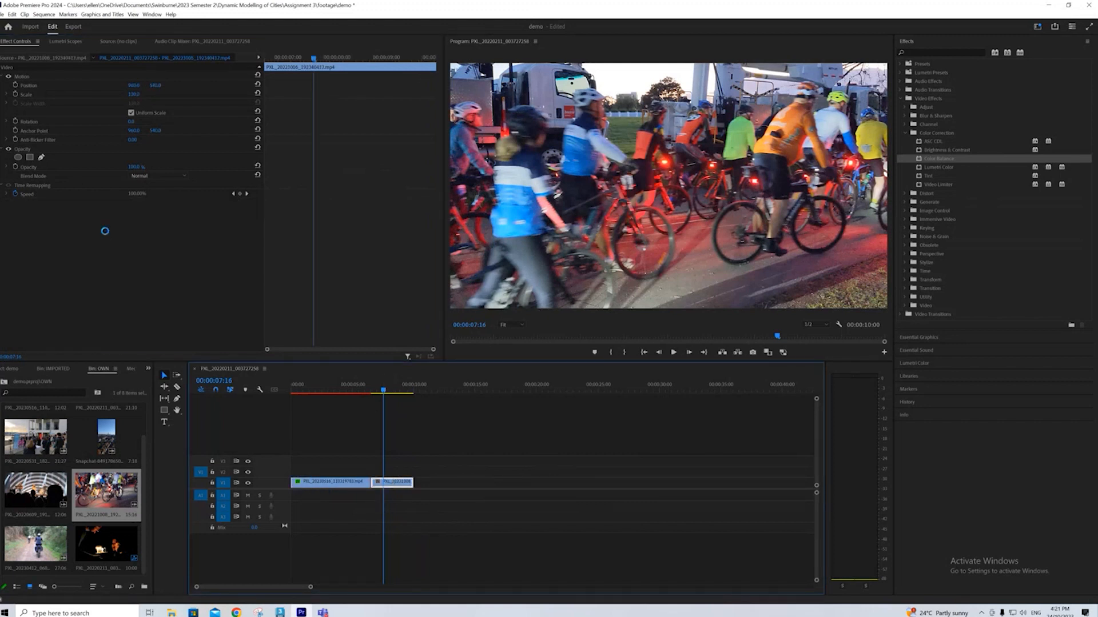
key("ctrl+v")
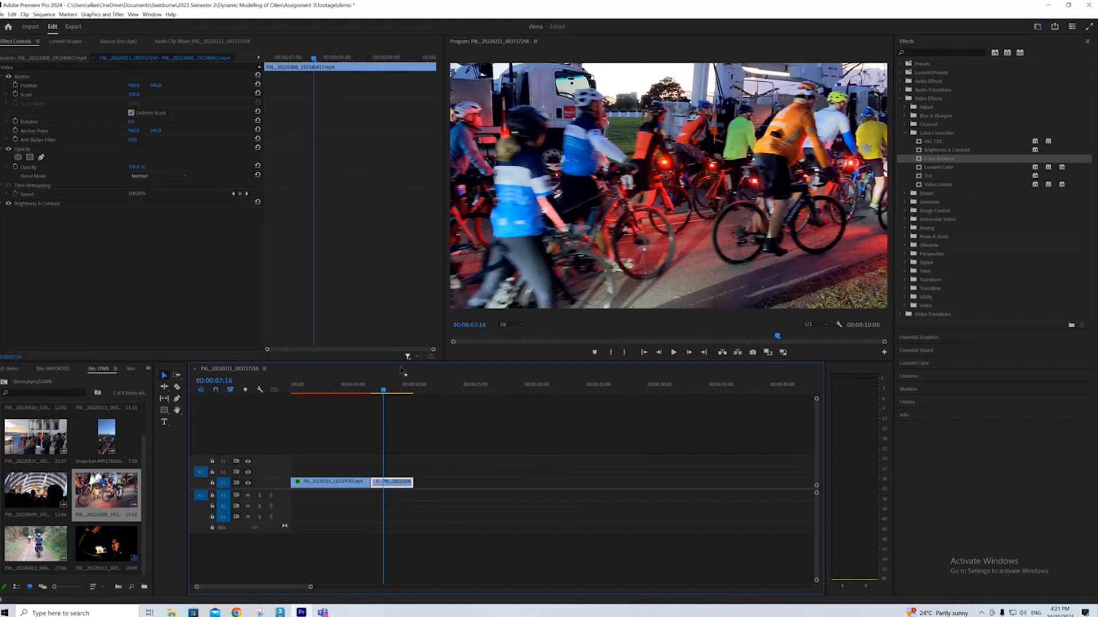
mouse_move(383, 391)
left_mouse_down()
mouse_move(353, 392)
mouse_move(382, 399)
left_mouse_up()
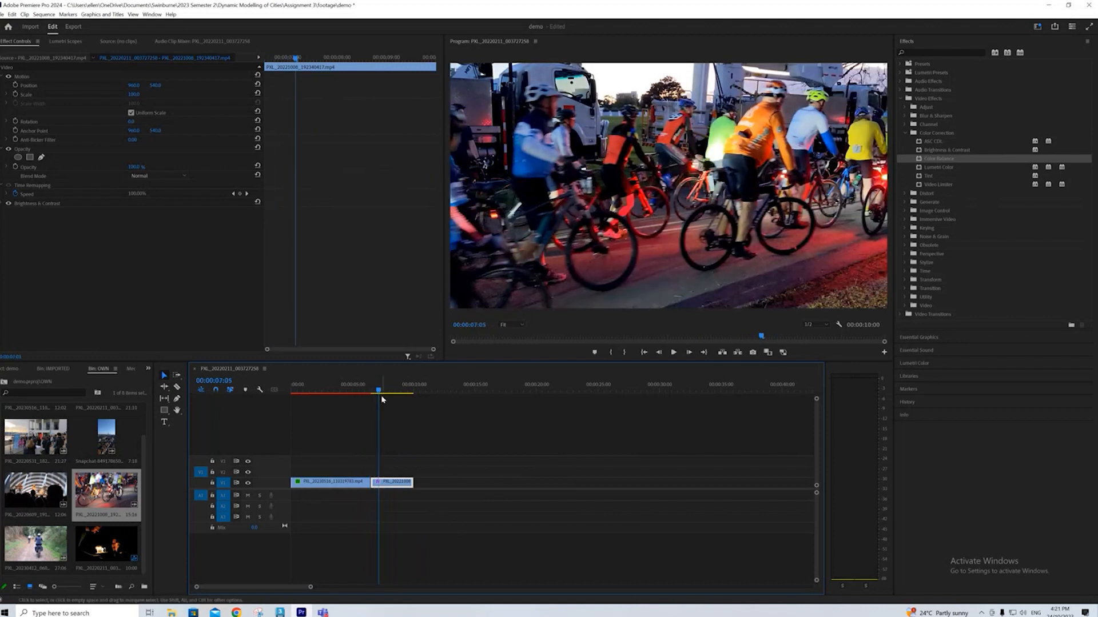
Step: Copy the cake clip's Color Balance effect to the cyclists clip, with the playhead at 00:00:08:24
left_click(329, 390)
left_click(329, 482)
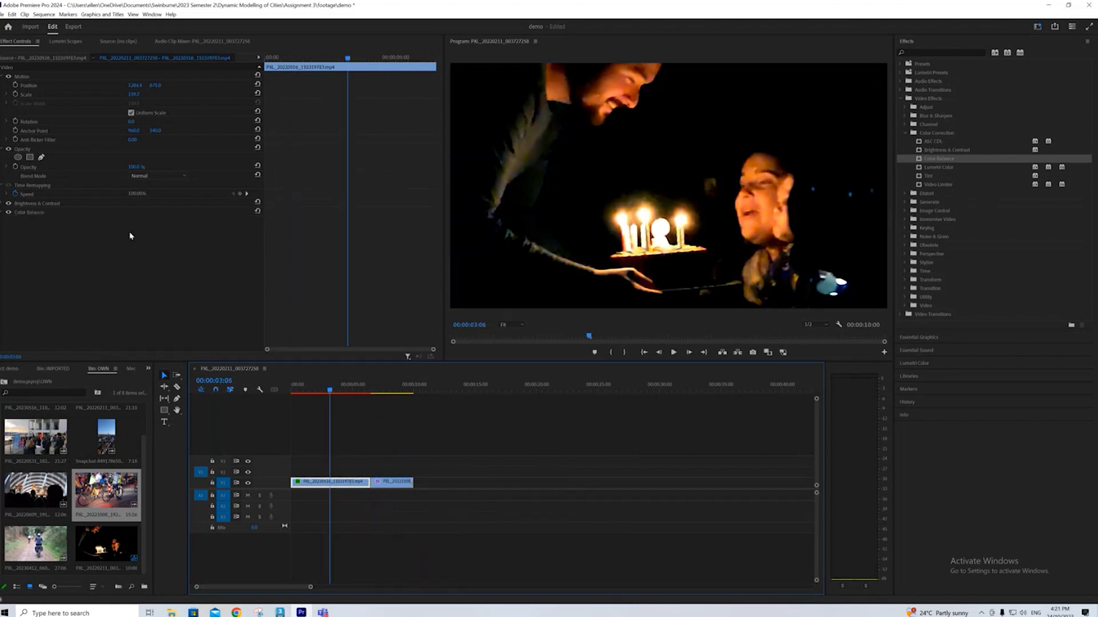
left_click(34, 212)
left_click(399, 390)
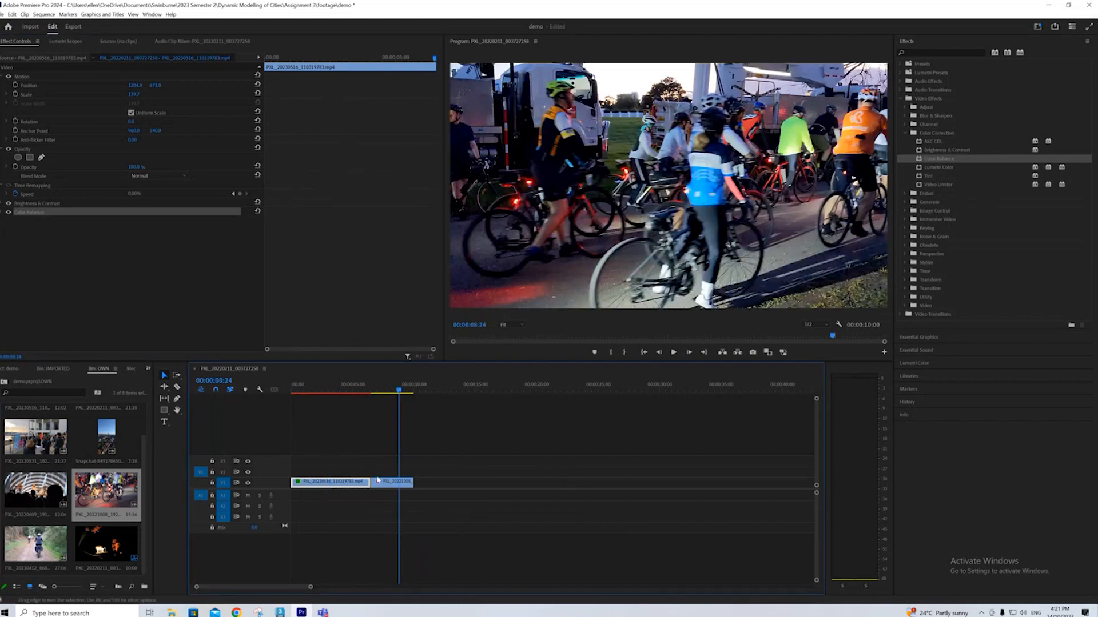
left_click(393, 483)
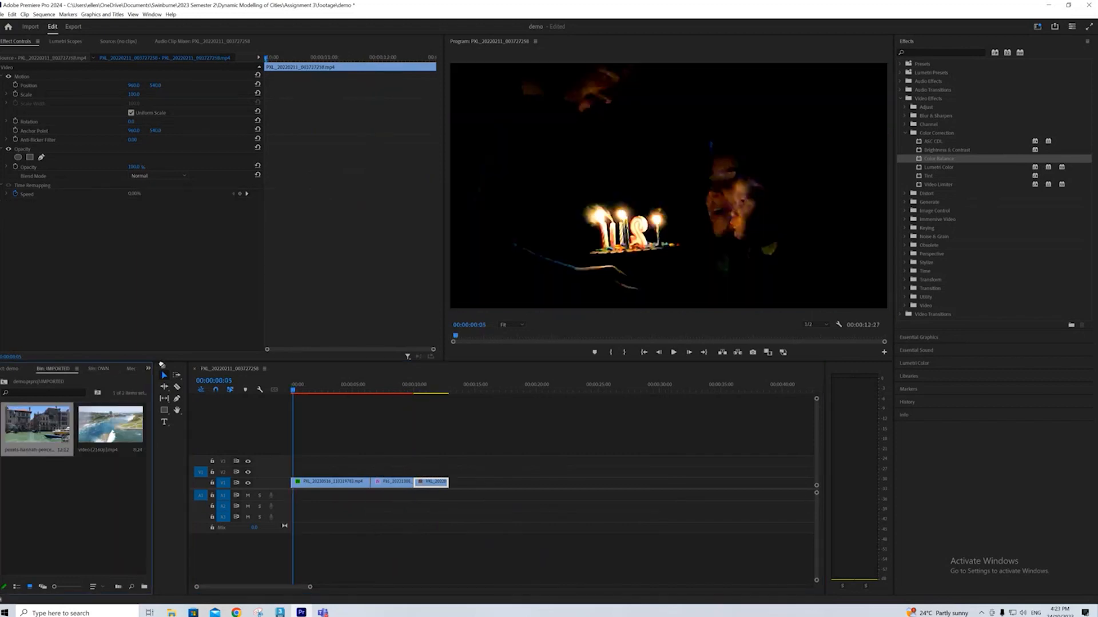
Step: Append the Venice canal clip from the IMPORTED bin to V1 as video only, shortened to end at 00:00:17:13, and preview it
left_click_drag(661, 446, 451, 483)
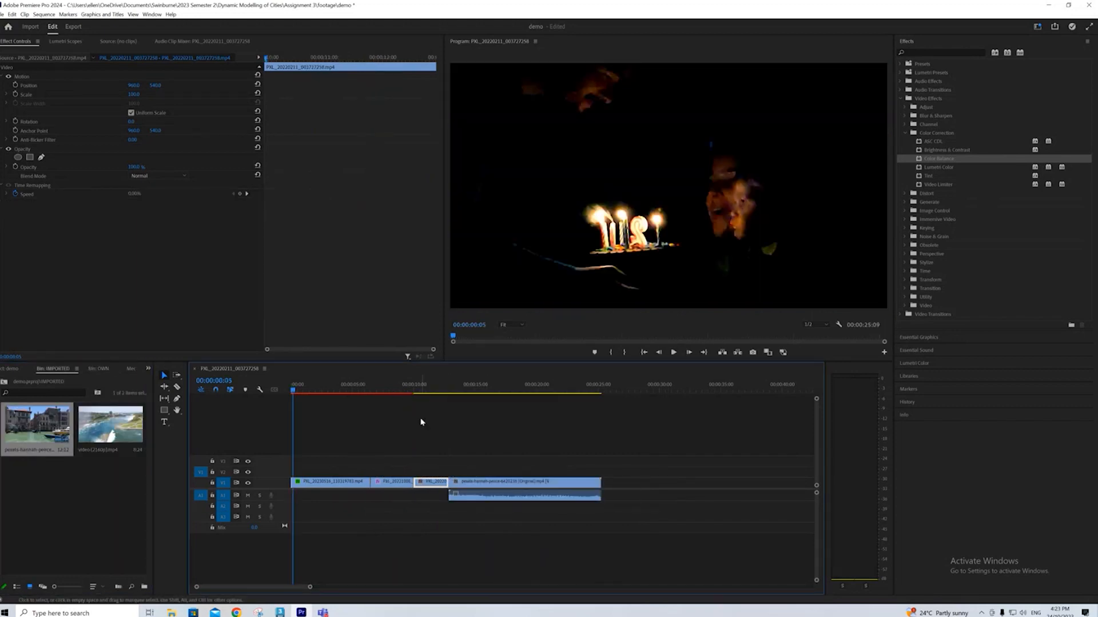
left_click_drag(292, 395, 492, 393)
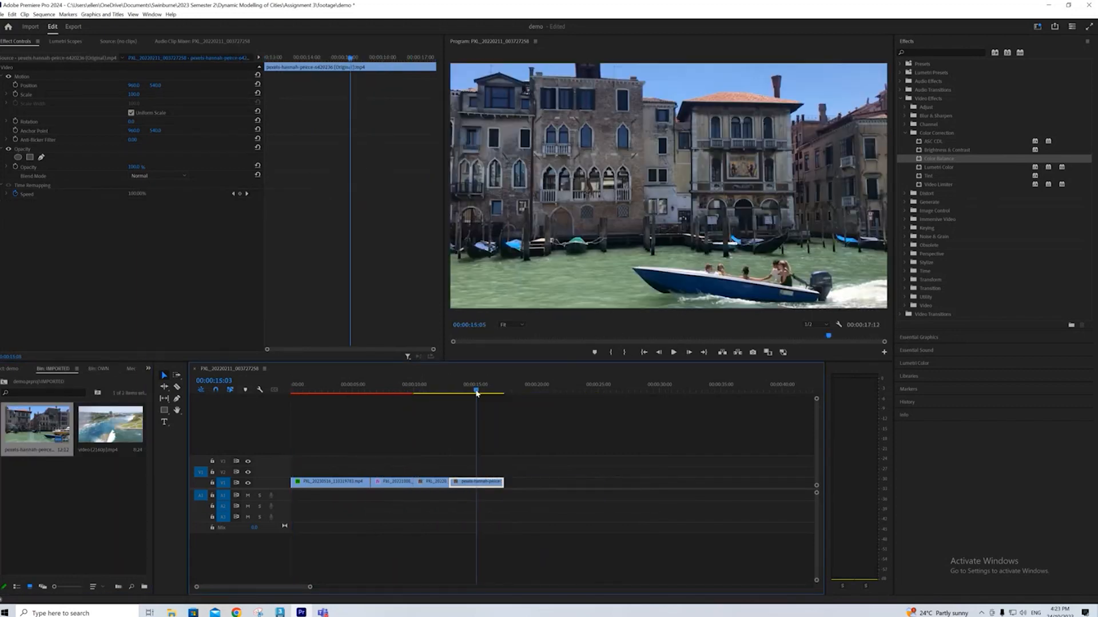
left_click_drag(477, 393, 474, 393)
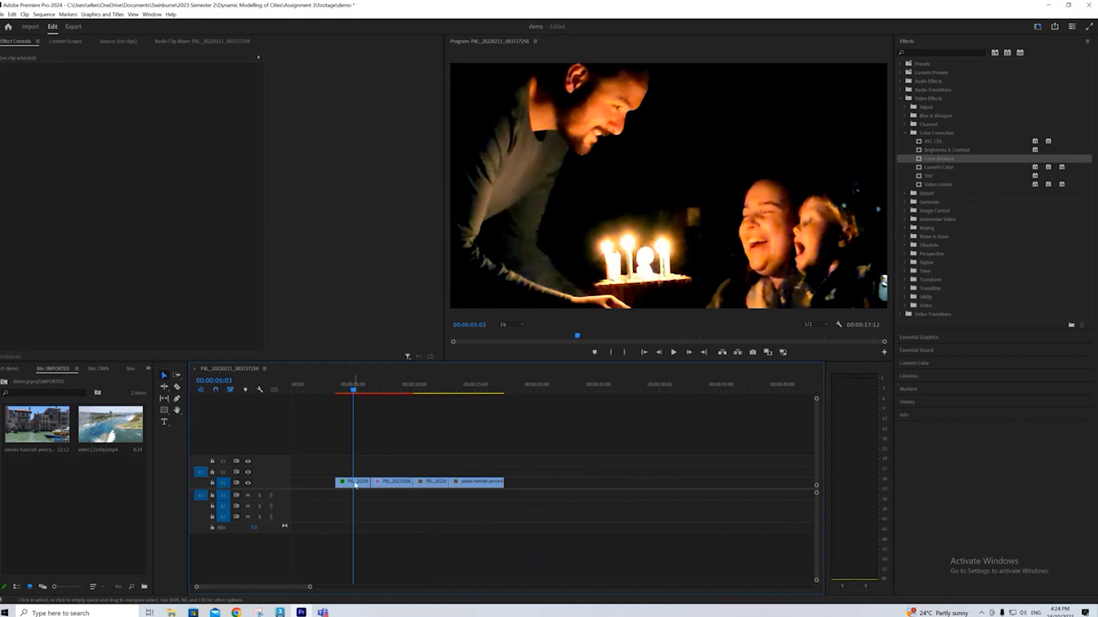
Step: Move the shortened cake clip to the start of the sequence and close the gap between it and the cyclists clip
left_click_drag(354, 485, 313, 490)
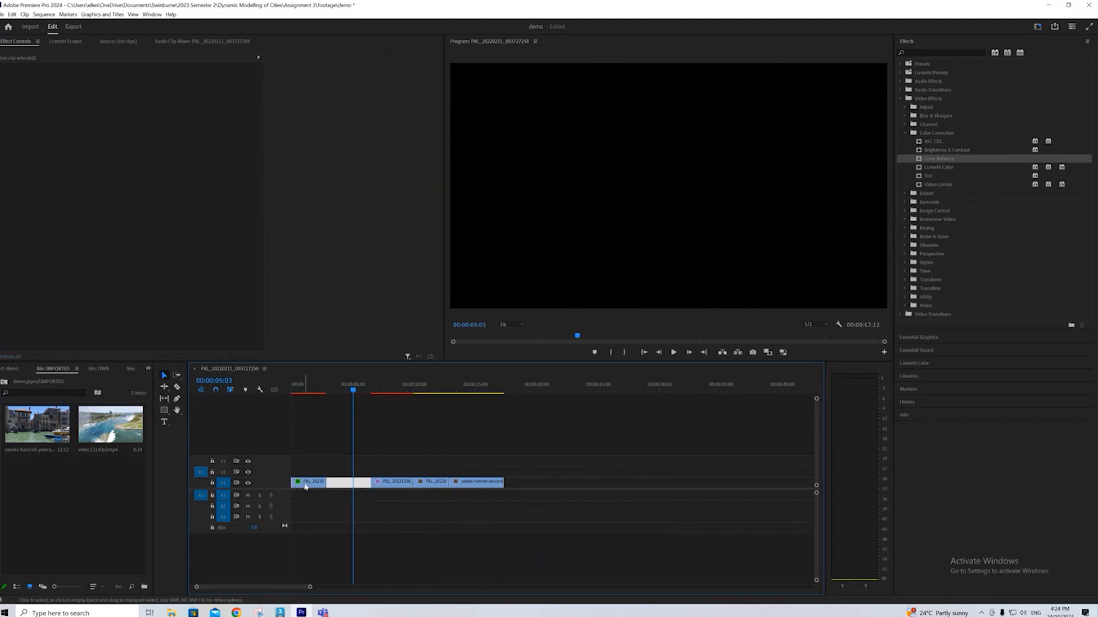
left_click(345, 488)
left_click(345, 487)
key("Delete")
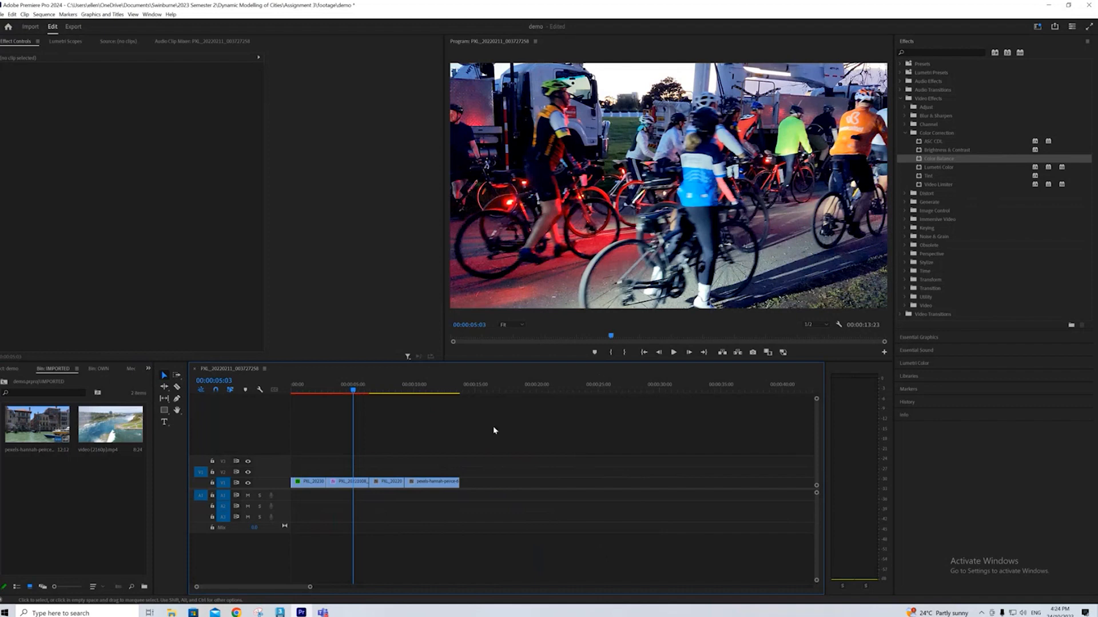
Step: Shorten the Venice clip's end so the sequence lasts 00:00:12:18, and scrub back through the cut to 00:00:05:02
left_click_drag(435, 490, 439, 485)
left_click(539, 486)
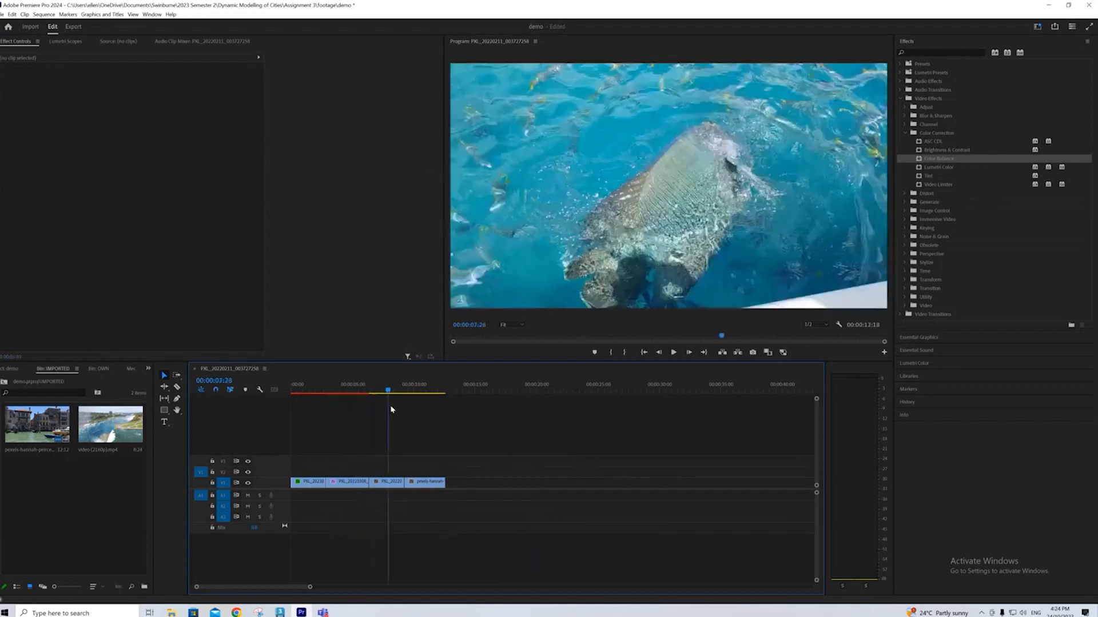
left_click_drag(391, 408, 354, 408)
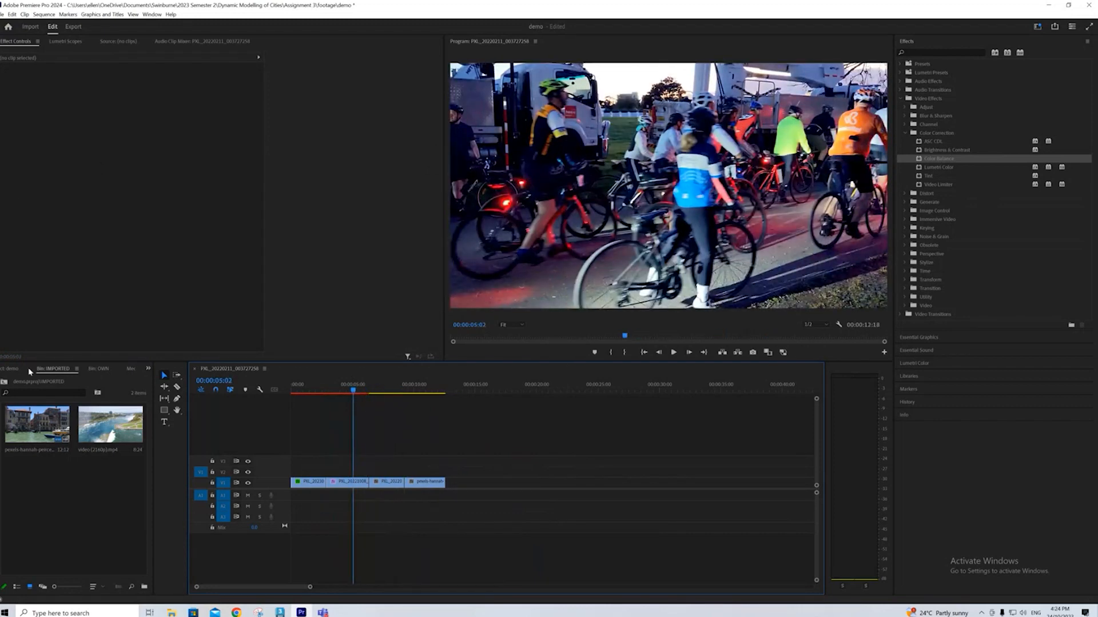
Step: Place the MP3 music track on A1 from the sequence start and trim its end to match the last video clip
left_click(8, 369)
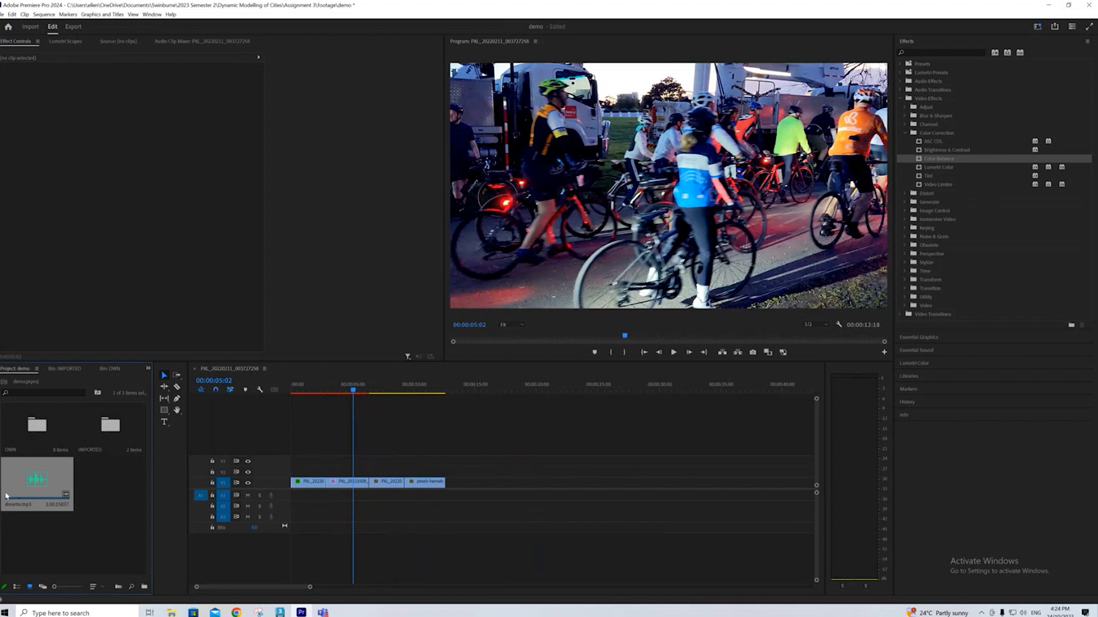
left_click_drag(7, 496, 292, 499)
left_click_drag(275, 587, 226, 585)
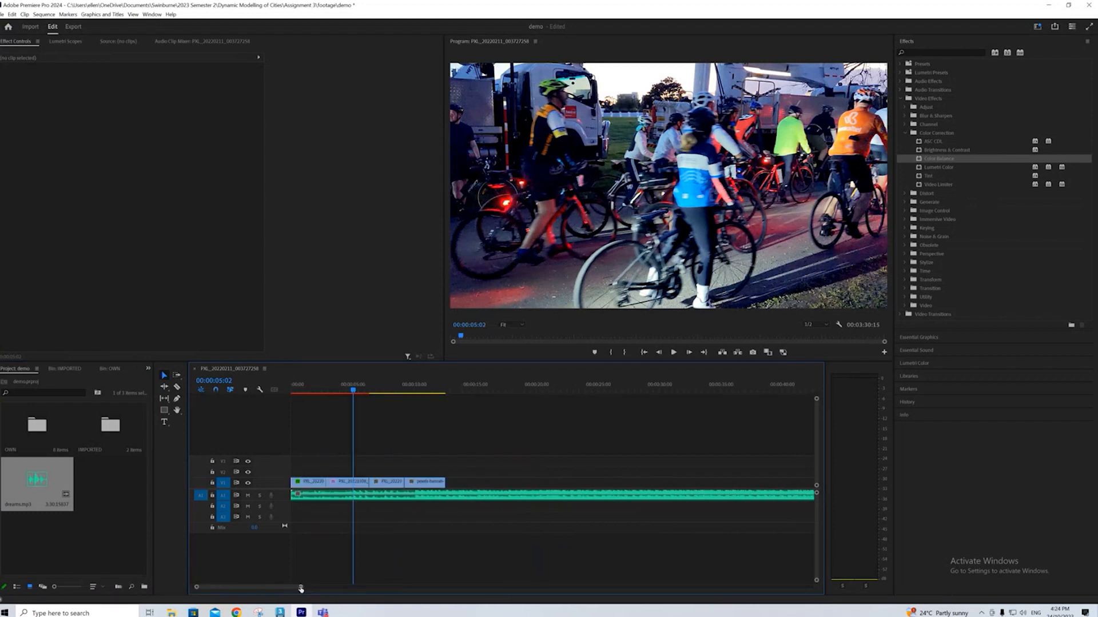
left_click_drag(301, 589, 347, 591)
left_click_drag(249, 588, 204, 594)
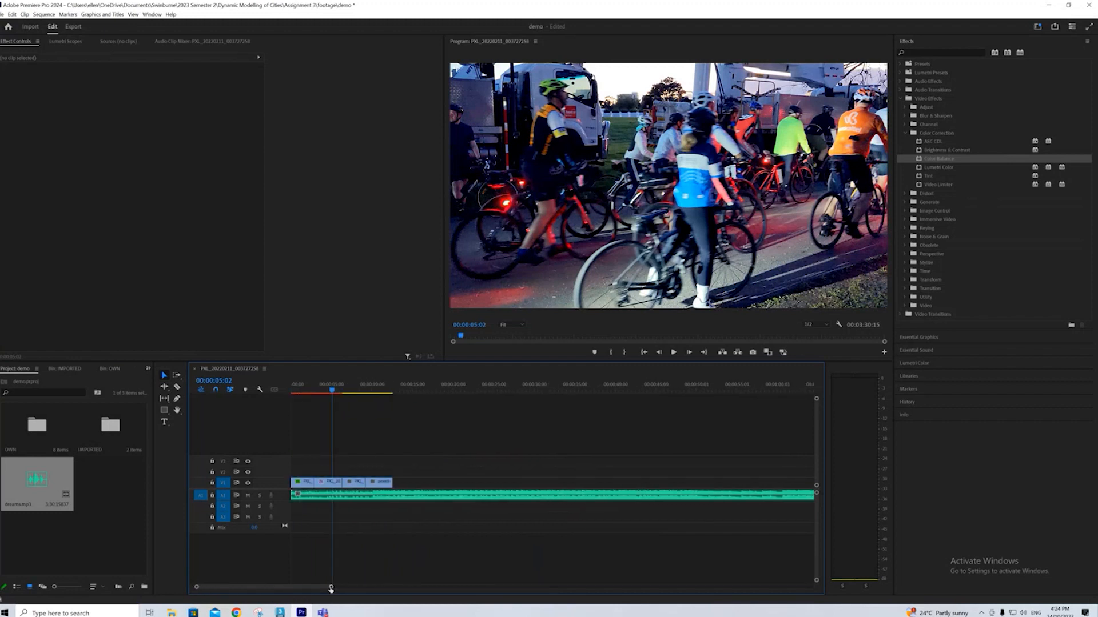
left_click_drag(331, 587, 526, 587)
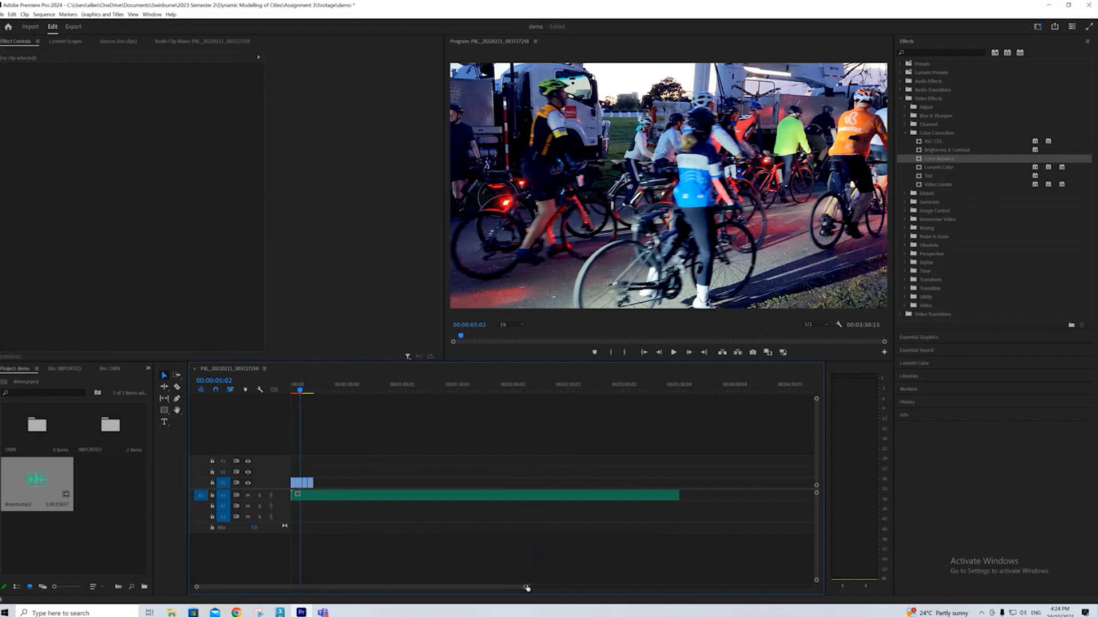
left_click(620, 497)
left_click_drag(673, 495, 313, 495)
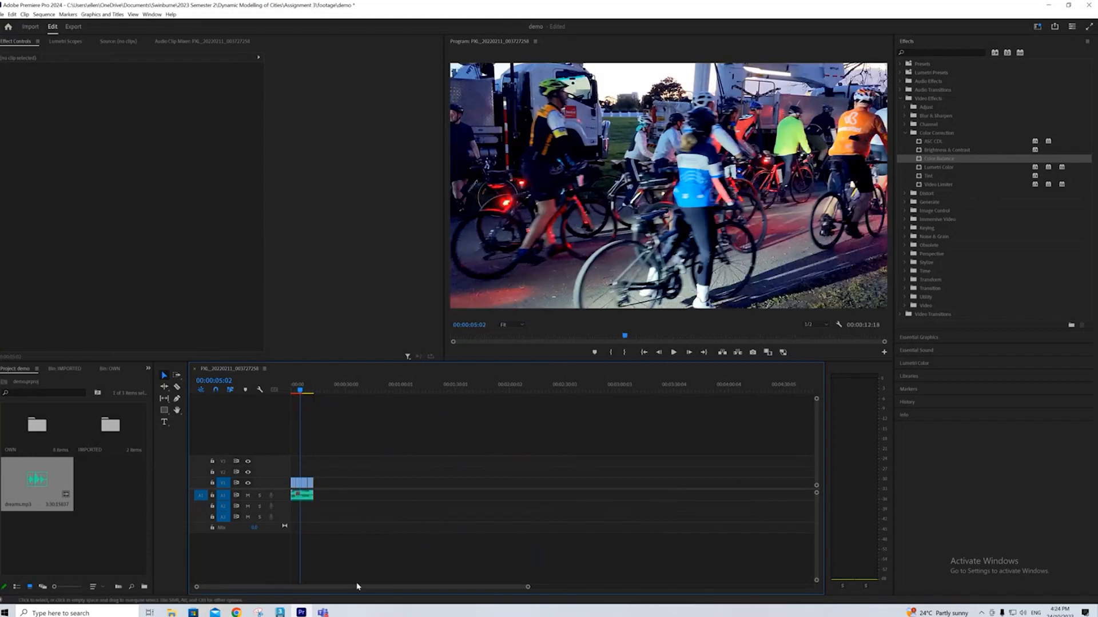
Step: Play the full sequence with its music from 00:00:00:00
left_click_drag(526, 588, 401, 590)
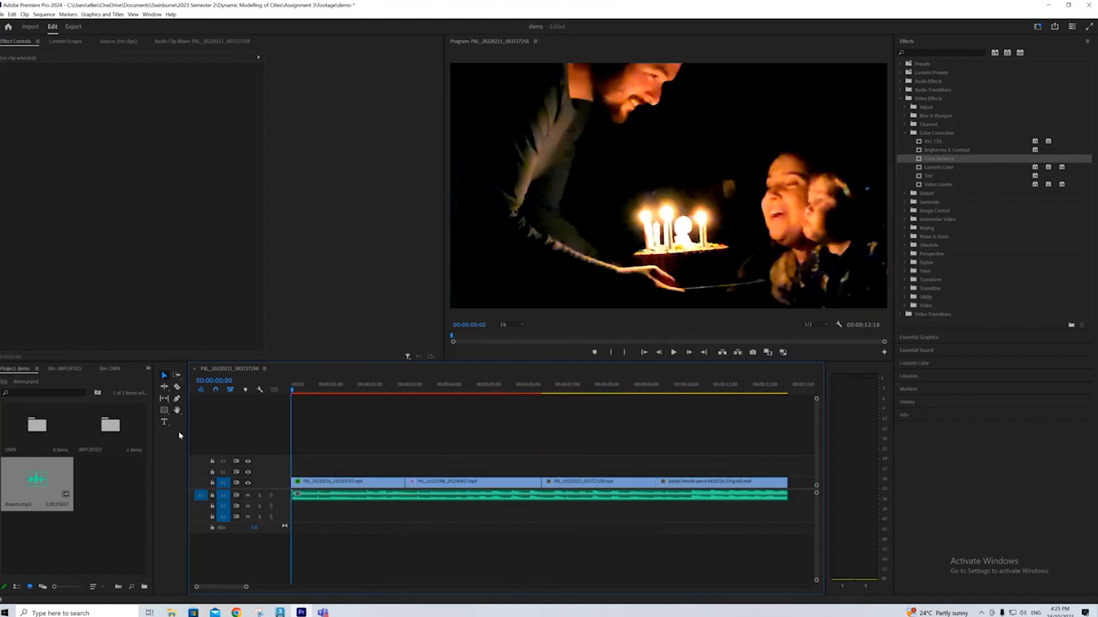
key("space")
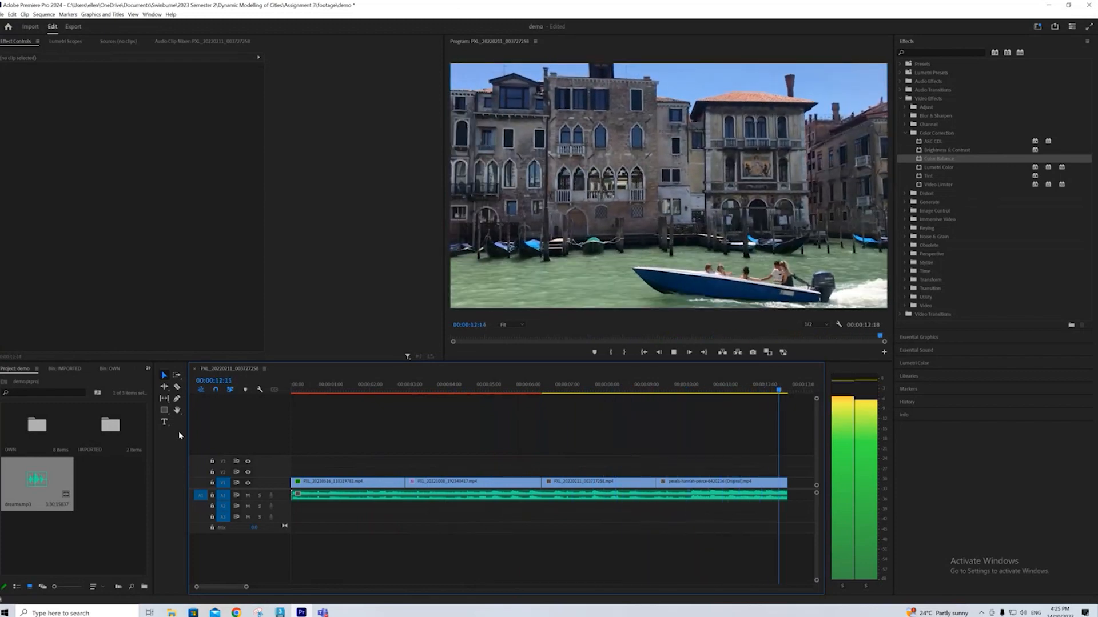
key("space")
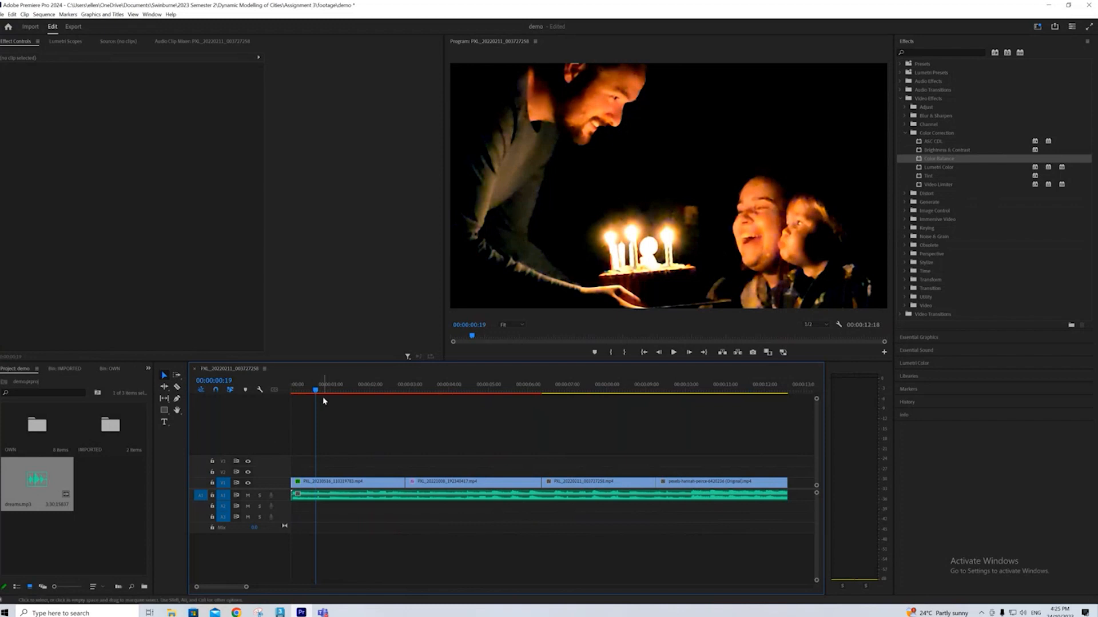
Step: With the Type tool, create a text box over the cake clip at 00:00:00:19 reading "Amzaing Video"
left_click(165, 422)
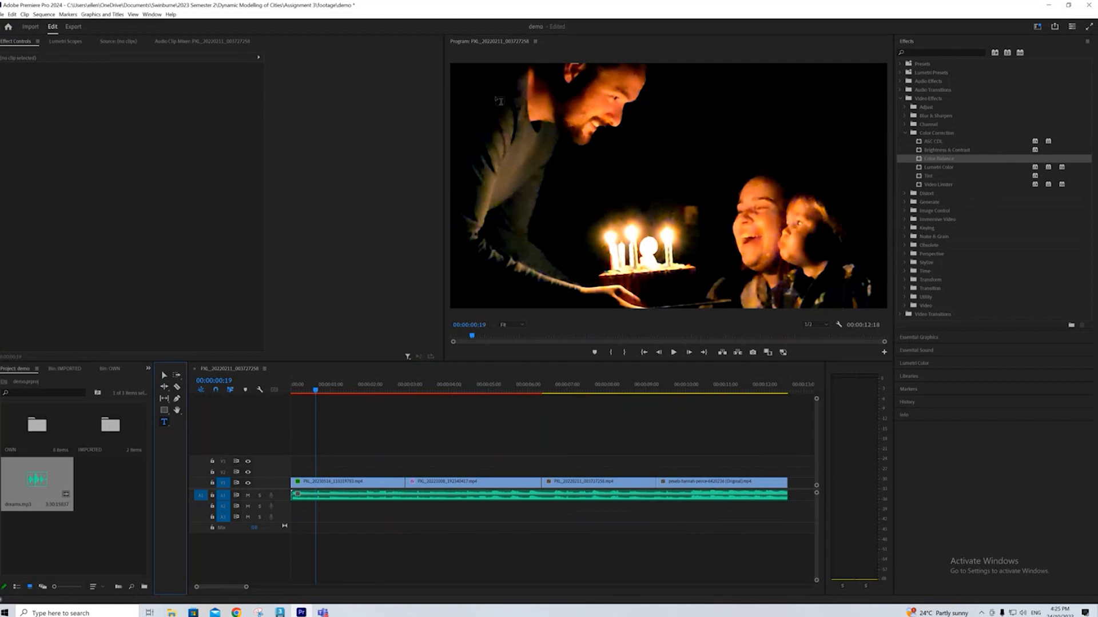
left_click_drag(520, 99, 826, 260)
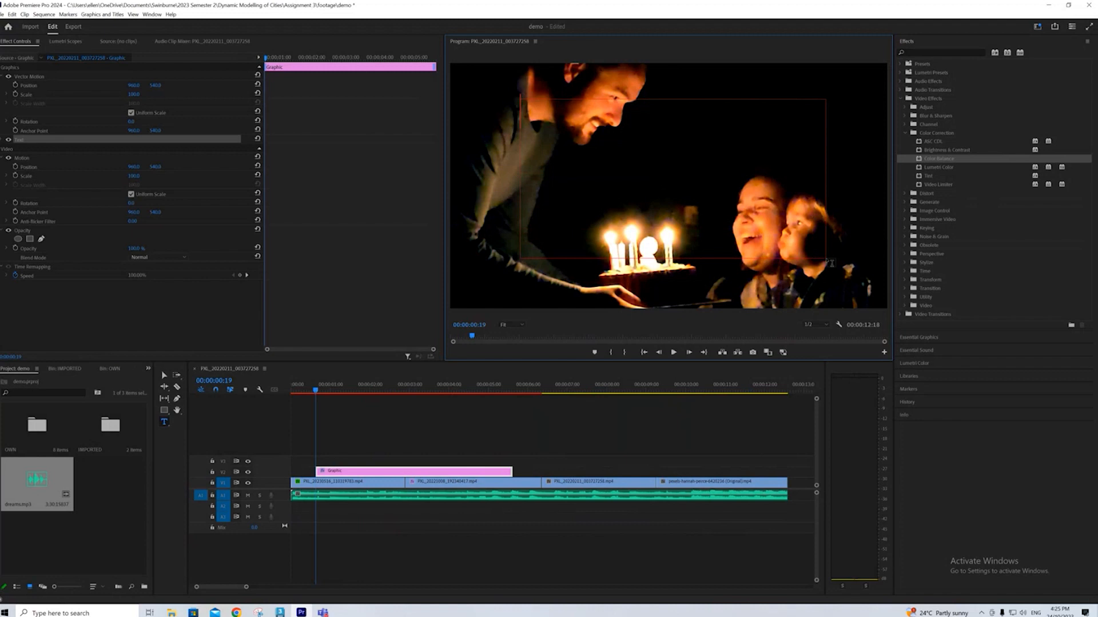
type("Amzaing Video")
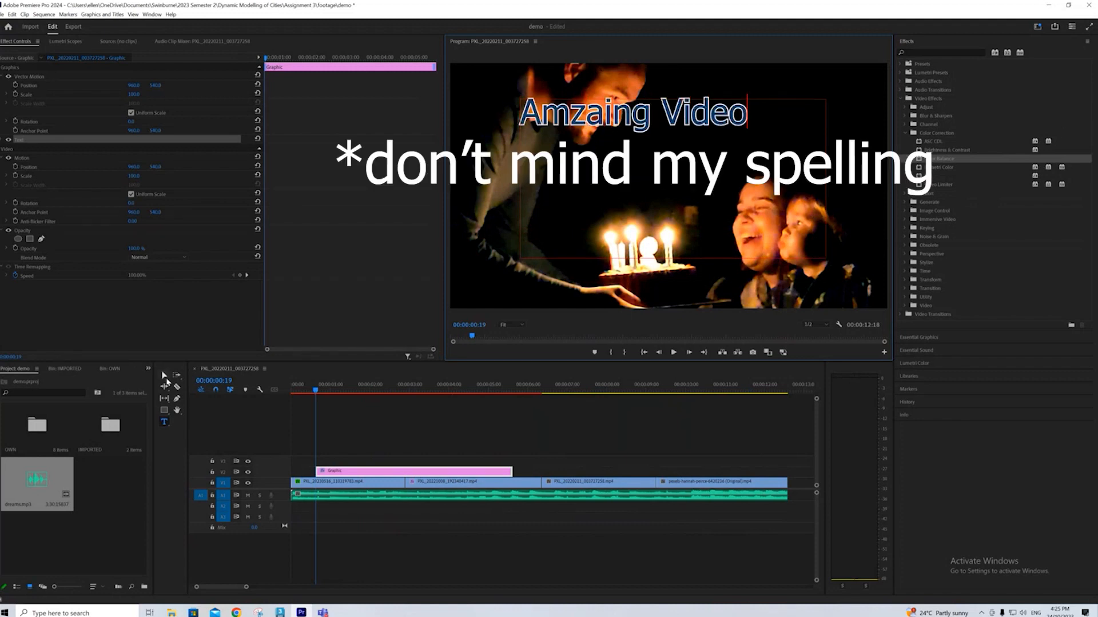
Step: Reduce the title's text box to one line in height and place it above the candles near the frame's middle
left_click(163, 376)
left_click_drag(692, 187, 709, 239)
left_click_drag(693, 304, 703, 174)
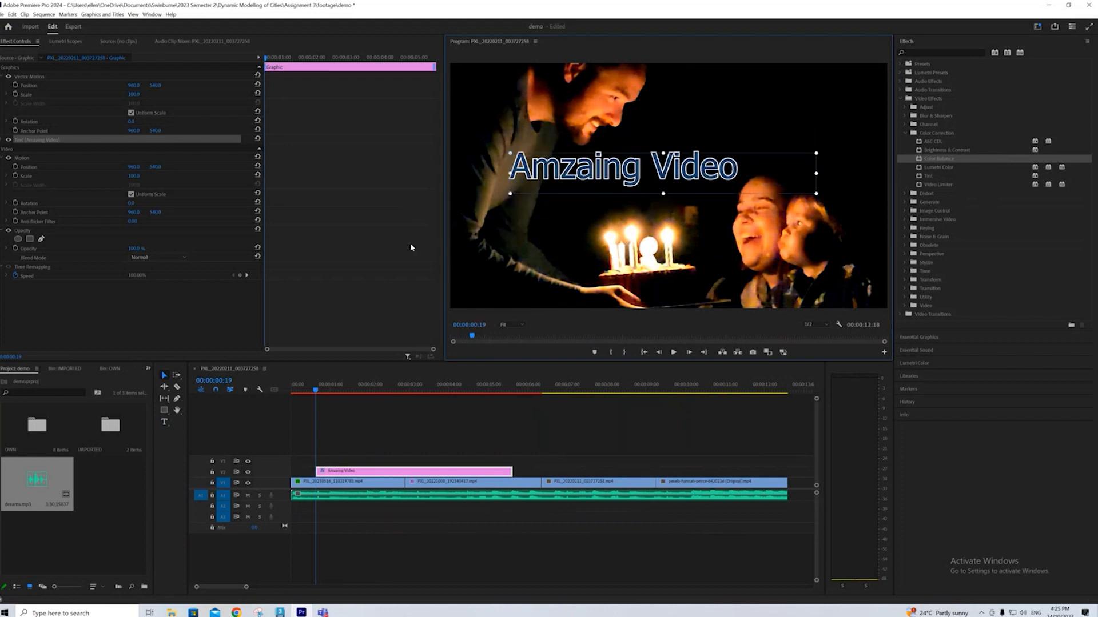
mouse_move(609, 173)
left_mouse_down()
mouse_move(667, 161)
mouse_move(612, 176)
left_mouse_up()
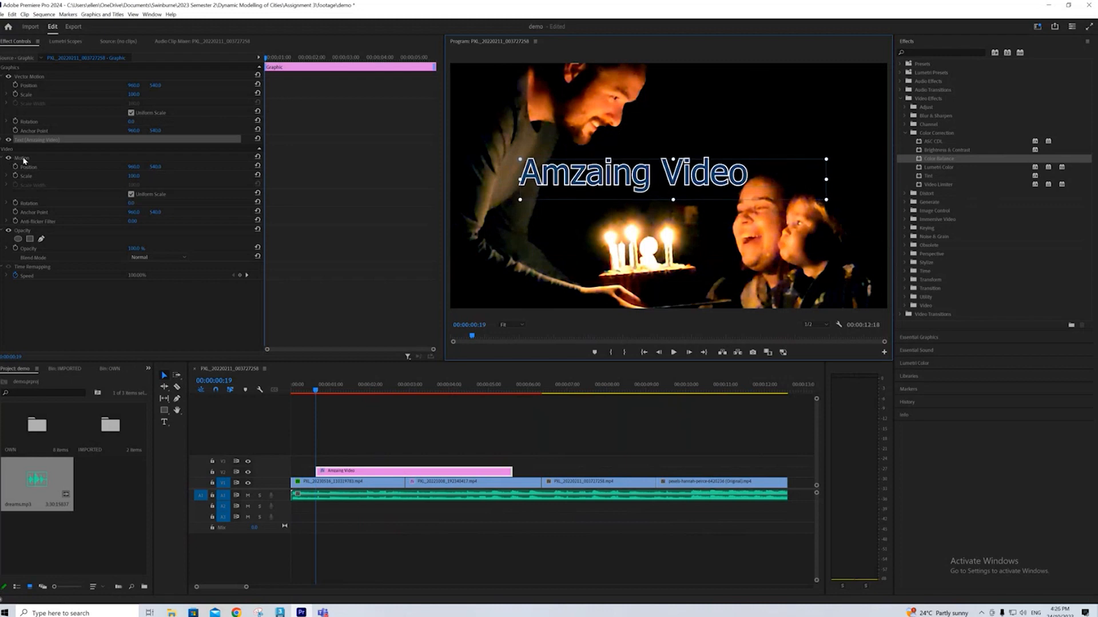
Step: Center the title box horizontally and vertically in the frame, and center its text both ways within the box
left_click(925, 337)
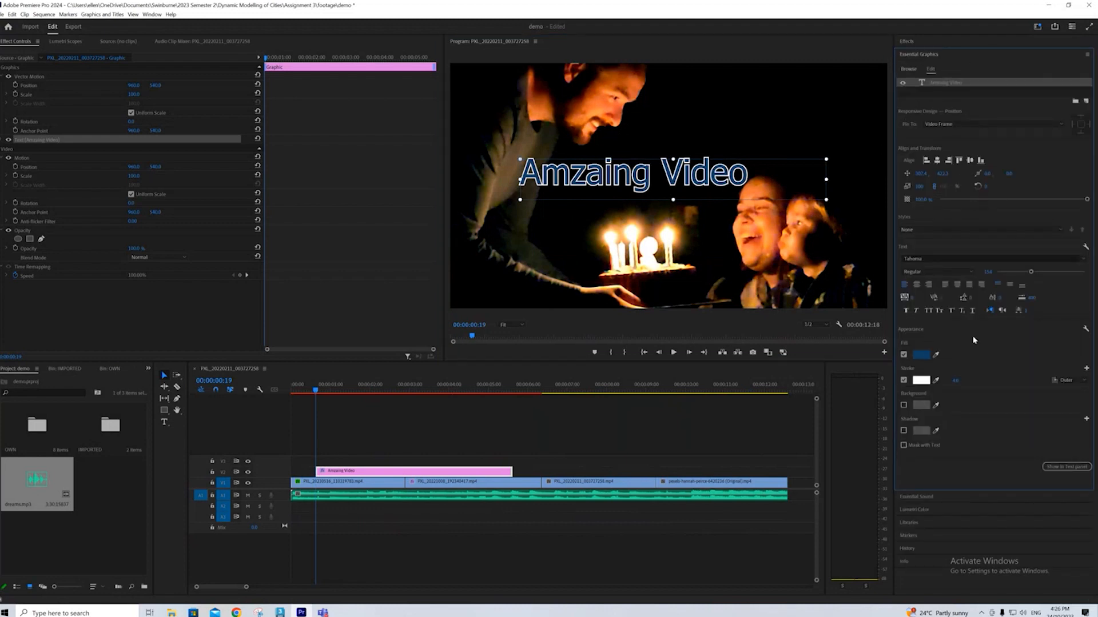
left_click(938, 162)
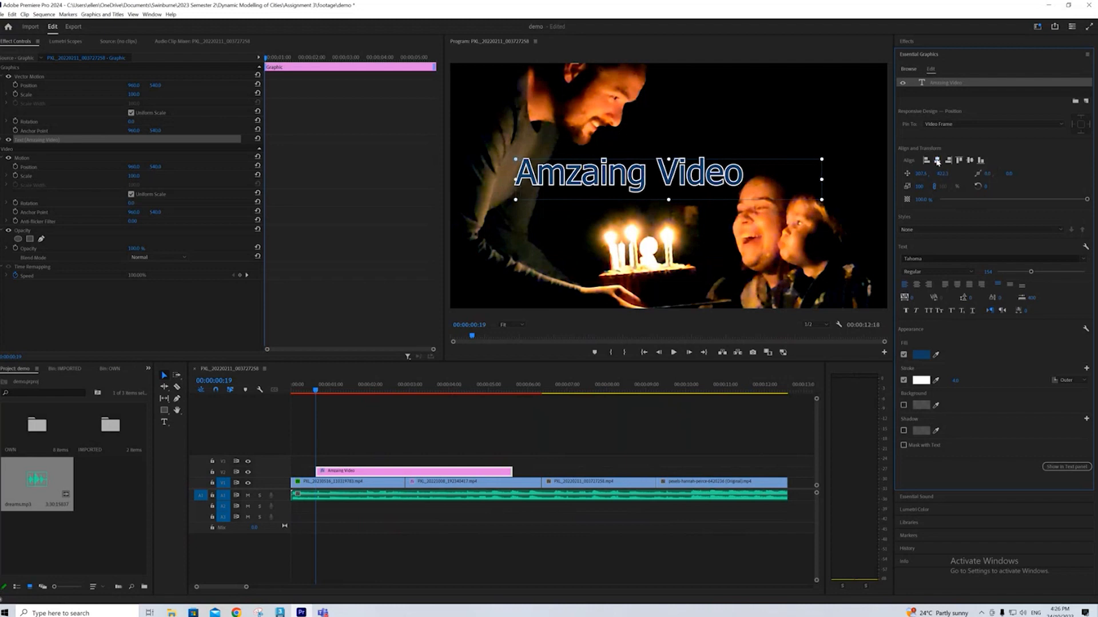
left_click(970, 161)
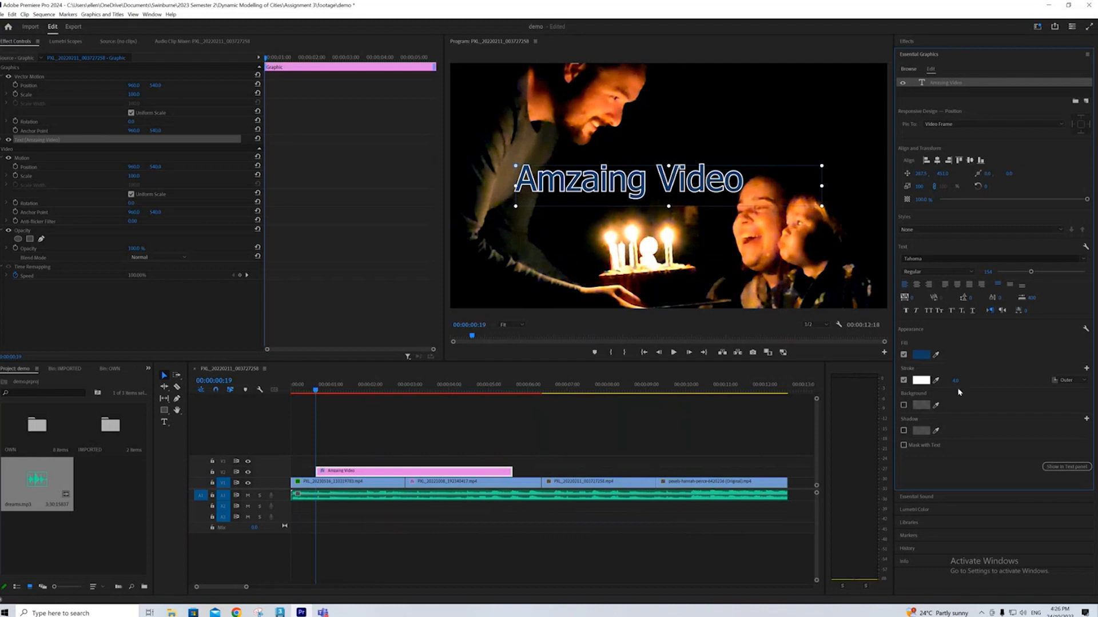
left_click(916, 284)
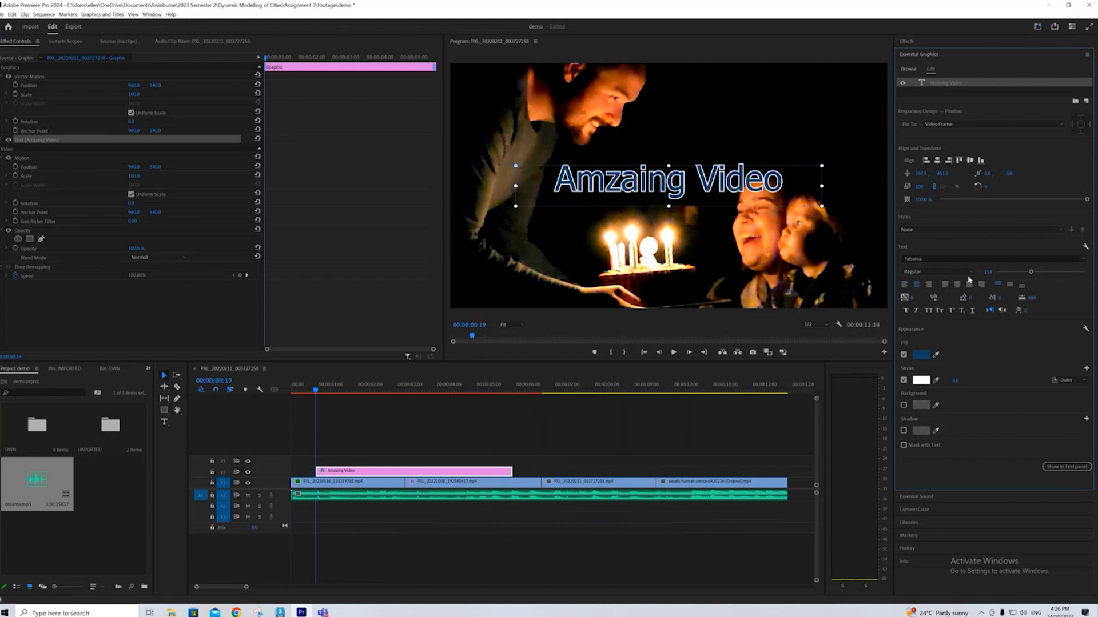
left_click(1010, 285)
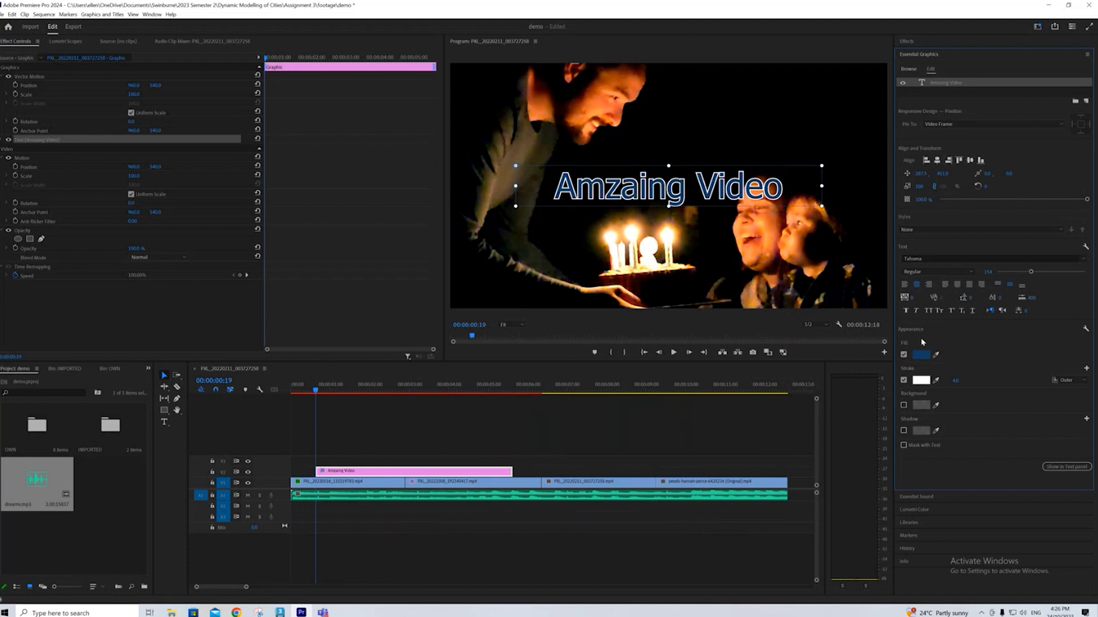
Step: Change the title's font to Vivaldi and enlarge the text until it spans the full width of its box
left_click(960, 258)
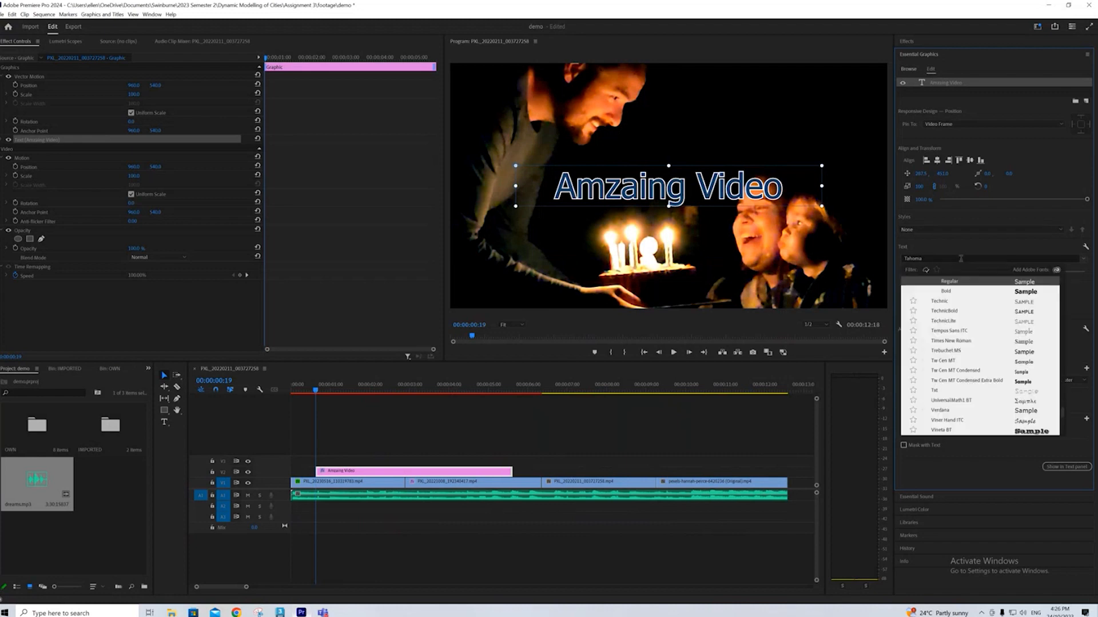
left_click(784, 188)
double_click(777, 188)
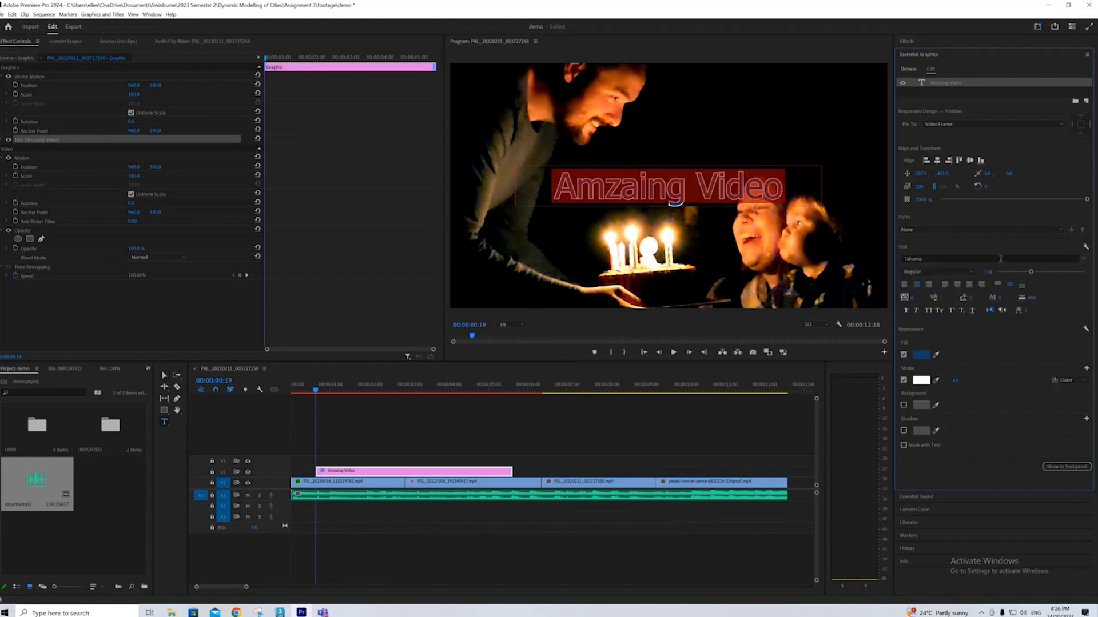
left_click(1000, 259)
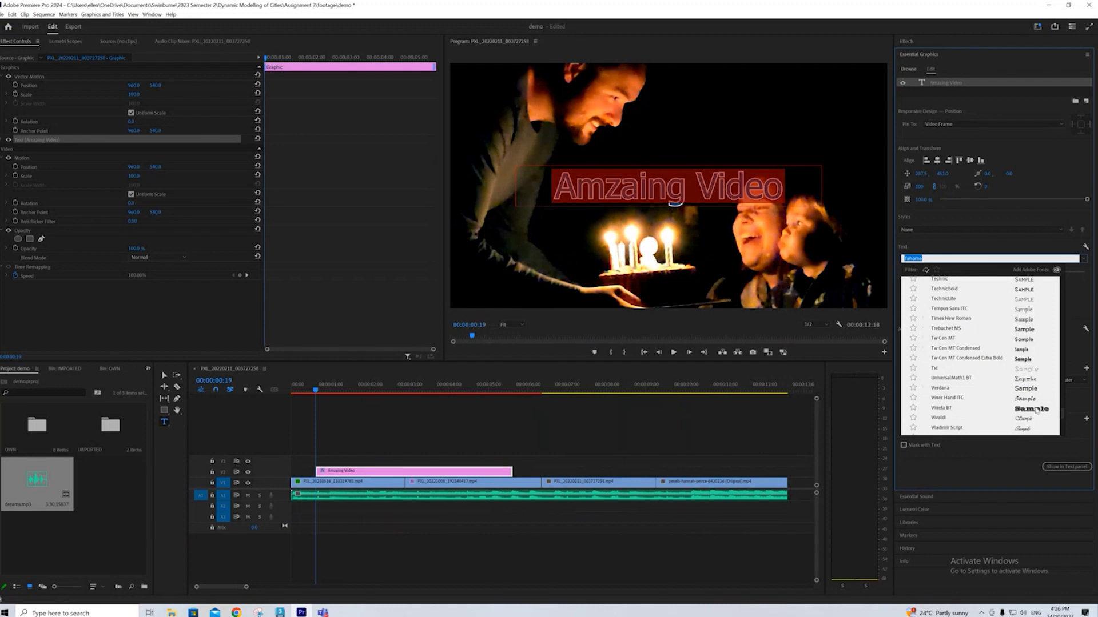
left_click(1032, 418)
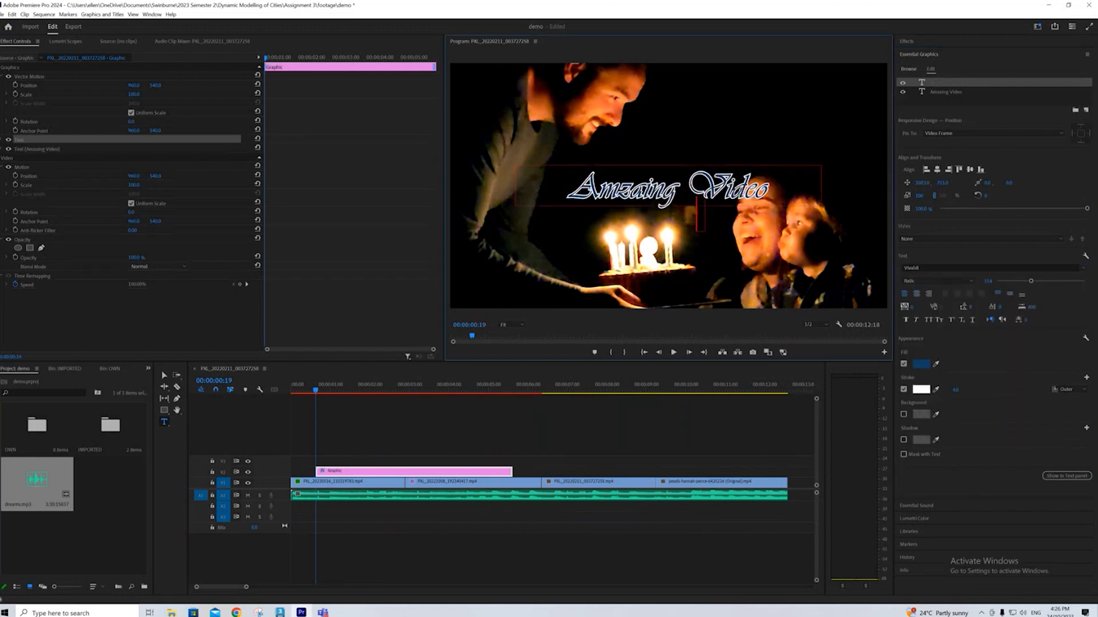
left_click_drag(1031, 280, 1047, 284)
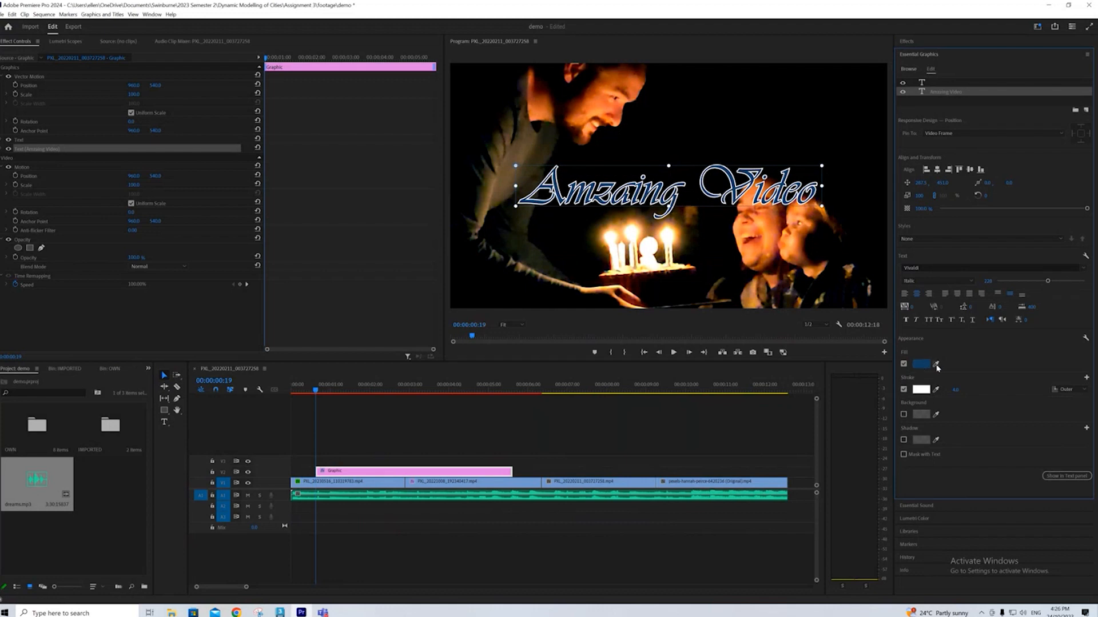
Step: Change the title's fill colour to light purple, and compare the text without and with its white stroke
left_click(937, 364)
left_click(805, 243)
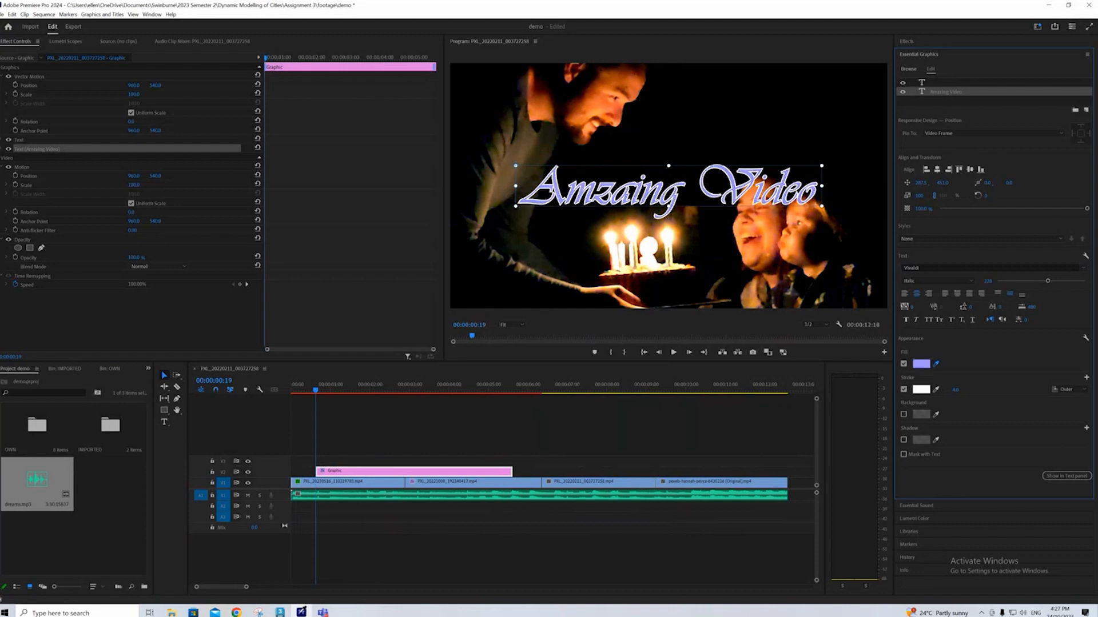
left_click(301, 612)
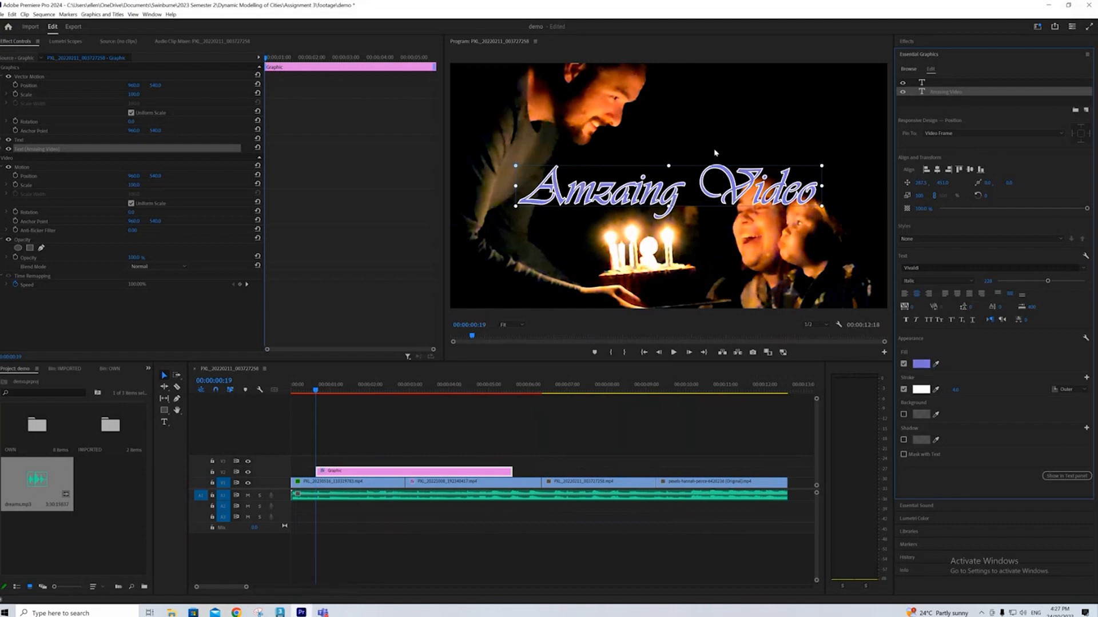
left_click(903, 389)
left_click(903, 390)
Step: Give the title a light grey shadow with its blur at 20 and its opacity at about 22%
left_click(903, 440)
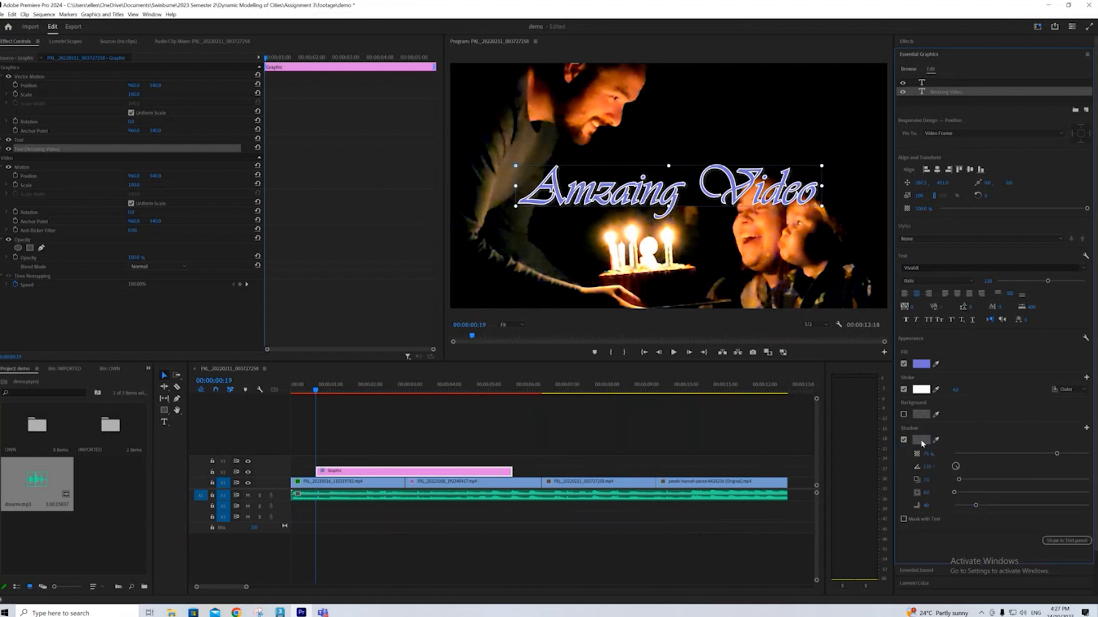
left_click(921, 440)
left_click(445, 361)
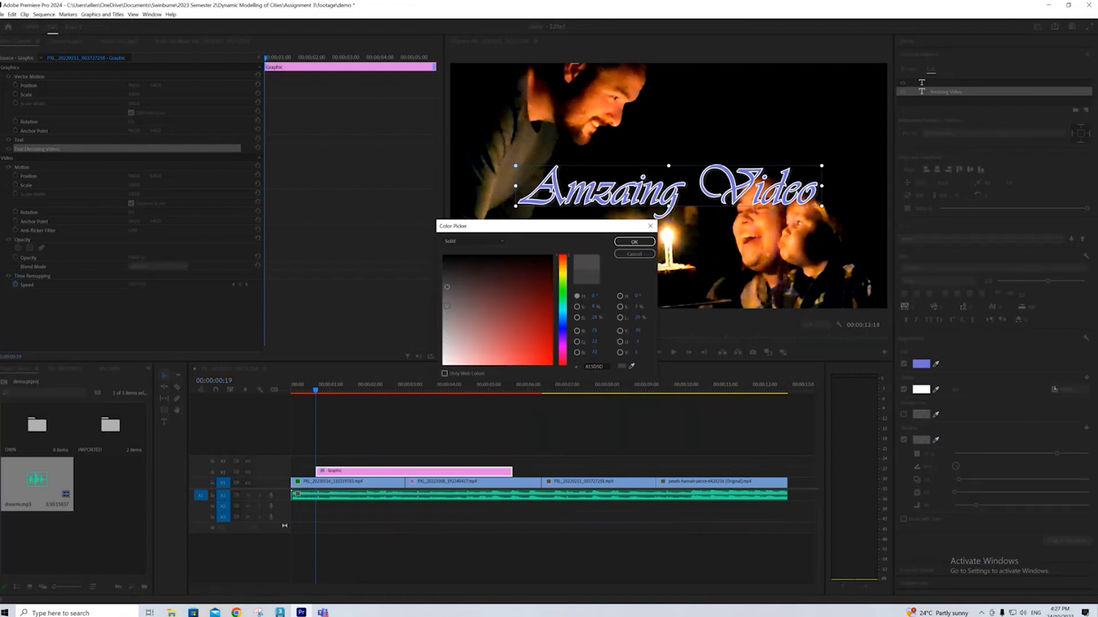
left_click(634, 242)
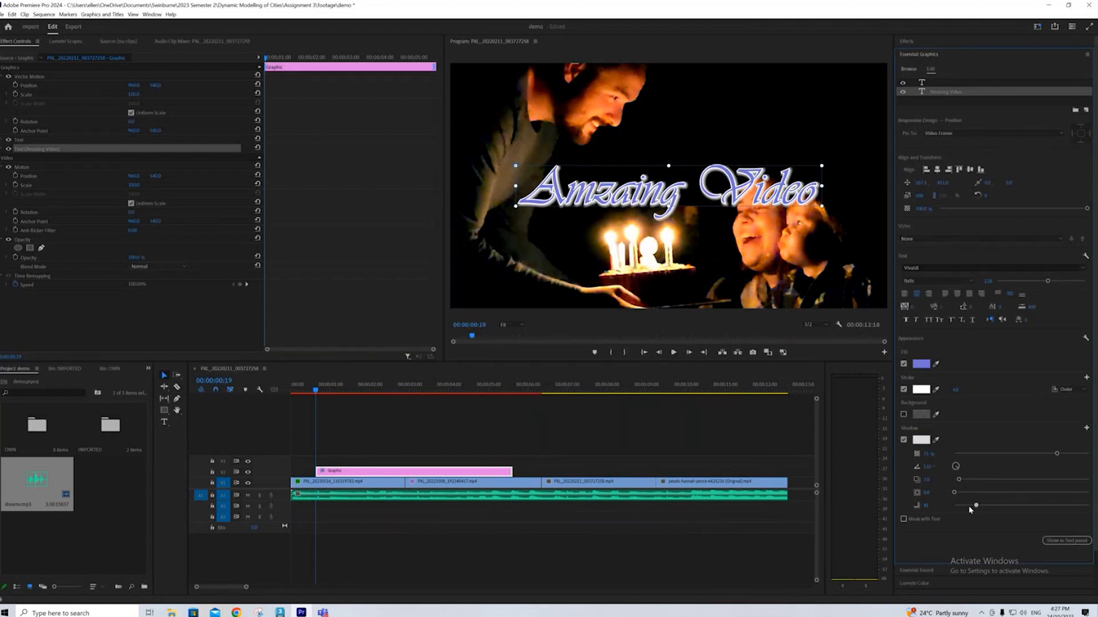
left_click_drag(971, 509, 966, 509)
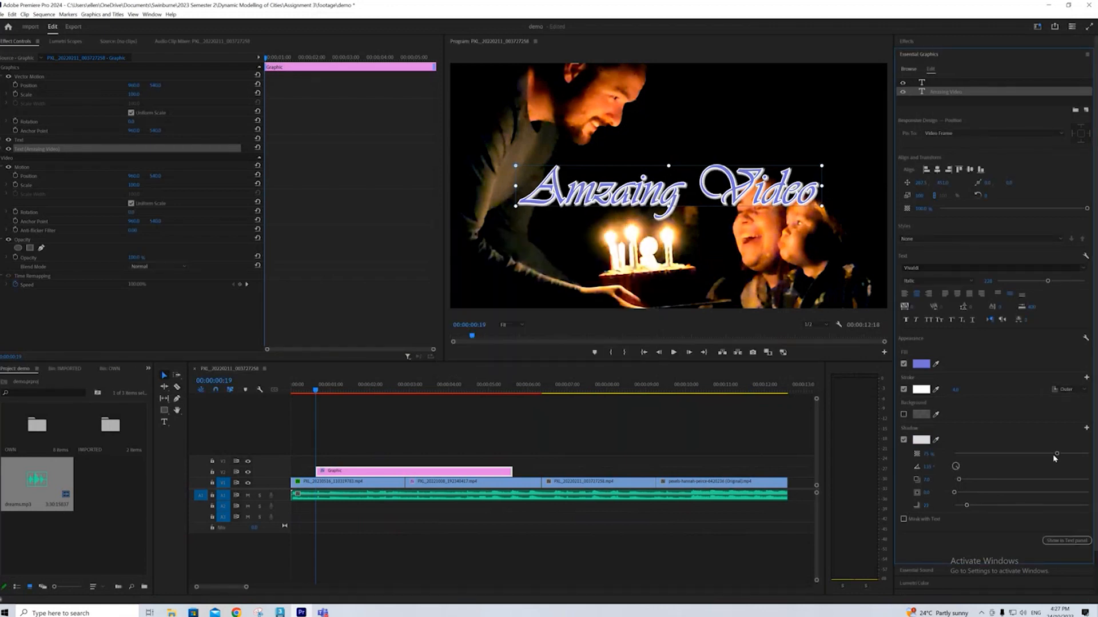
left_click_drag(1057, 453, 984, 462)
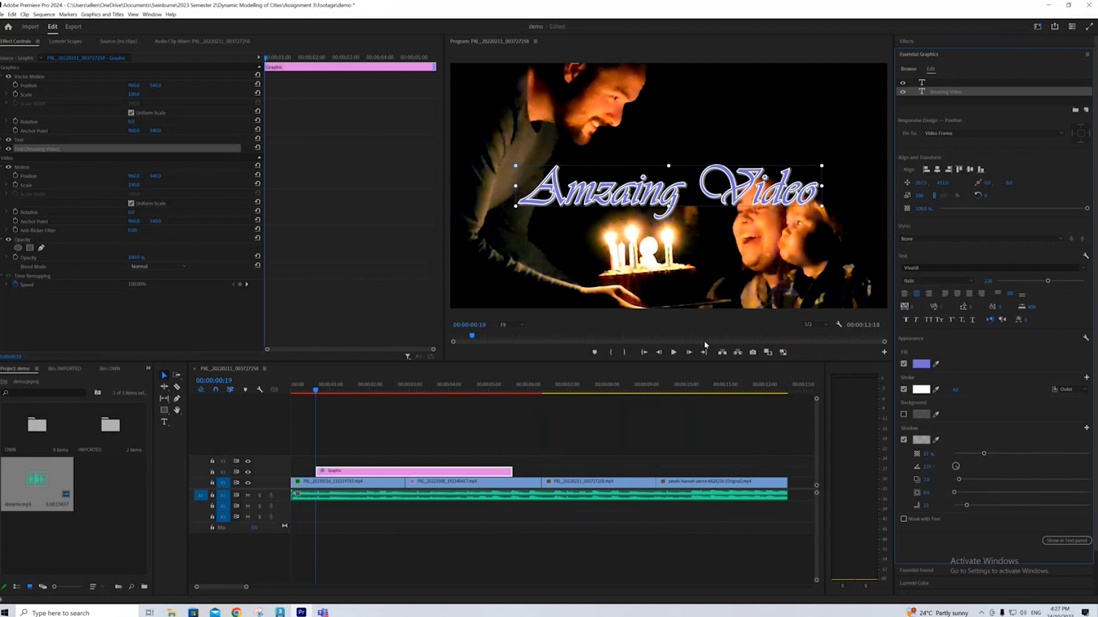
Step: Trim the end of the title clip so that it finishes at about 4.5 seconds in the sequence
mouse_move(345, 471)
left_mouse_down()
mouse_move(343, 457)
mouse_move(341, 471)
left_mouse_up()
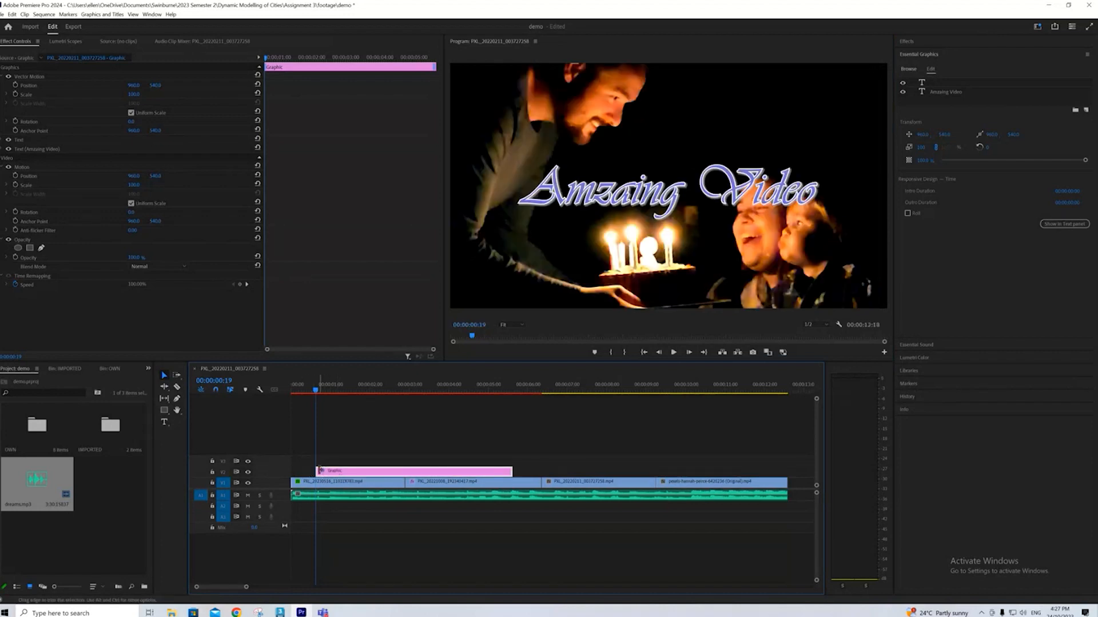
left_click_drag(320, 472, 354, 472)
left_click_drag(505, 473, 480, 472)
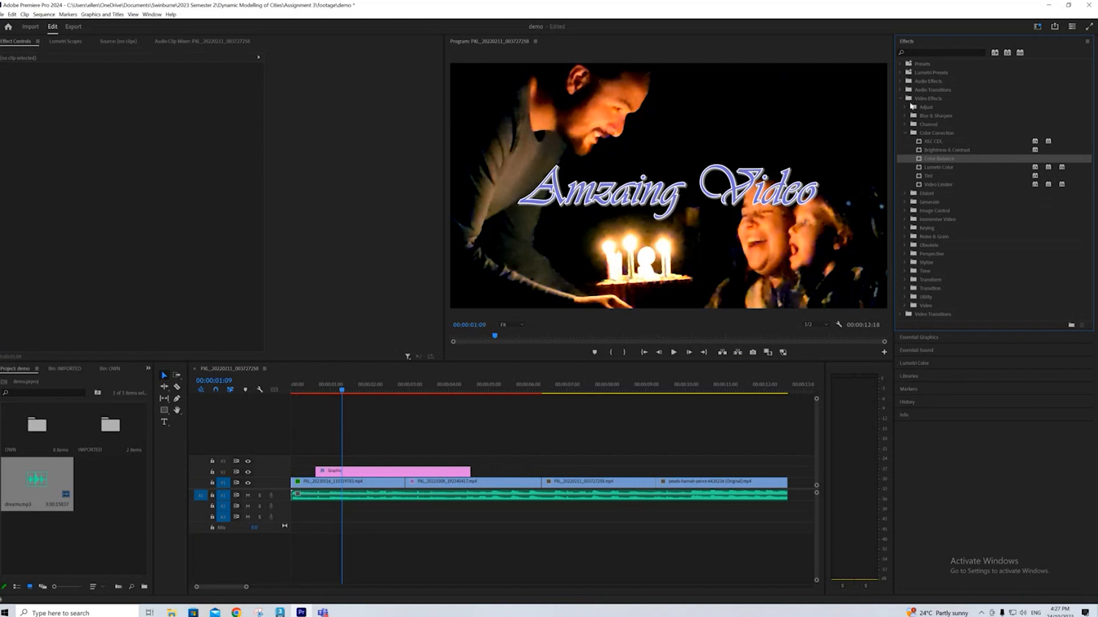
Step: Apply the Constant Gain crossfade to the end of the music clip and lengthen it to about 1.6 seconds
left_click(901, 99)
left_click(901, 90)
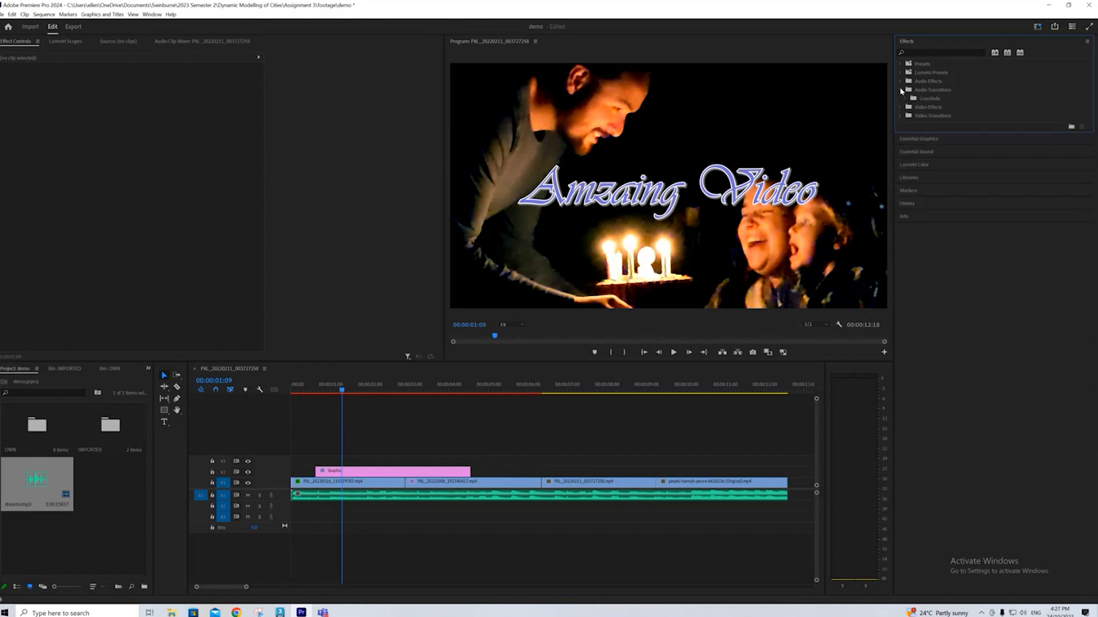
left_click(904, 99)
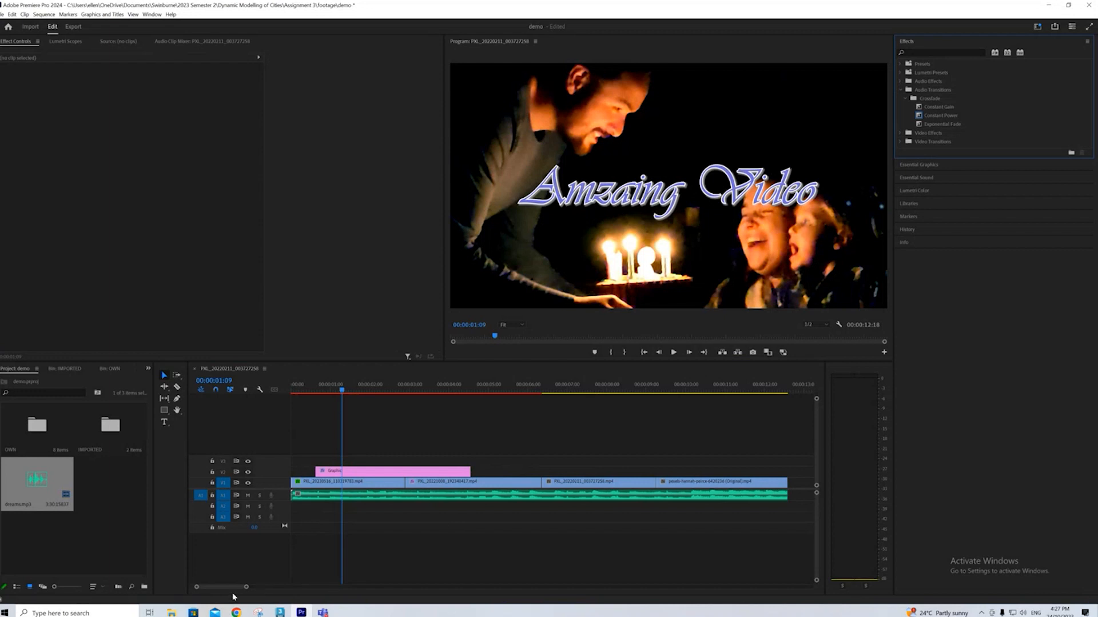
left_click_drag(236, 591, 238, 591)
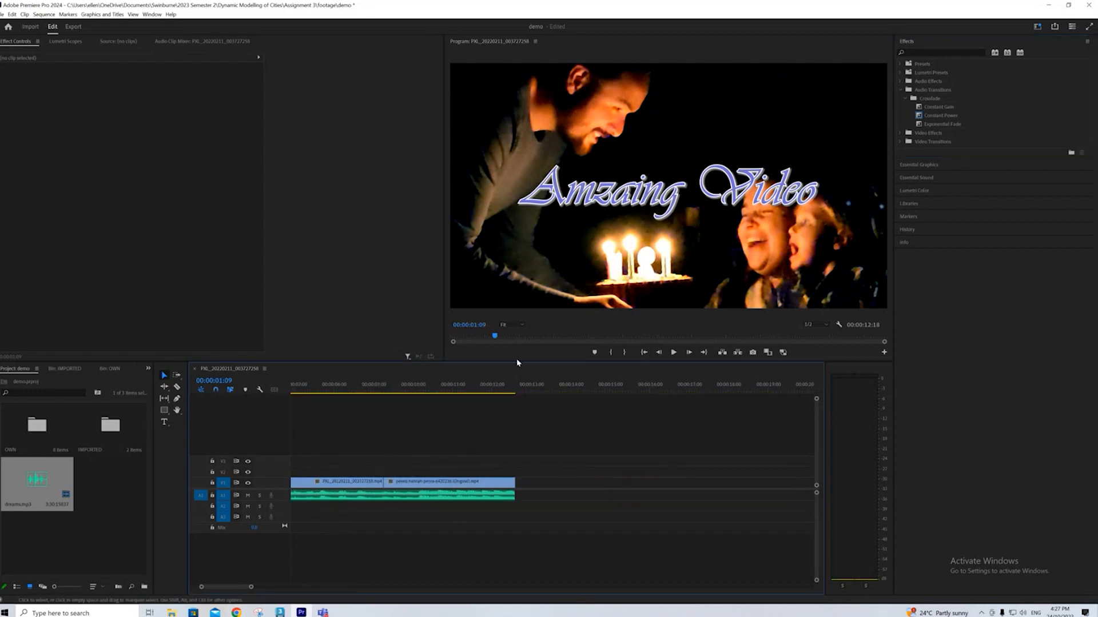
left_click_drag(937, 107, 514, 501)
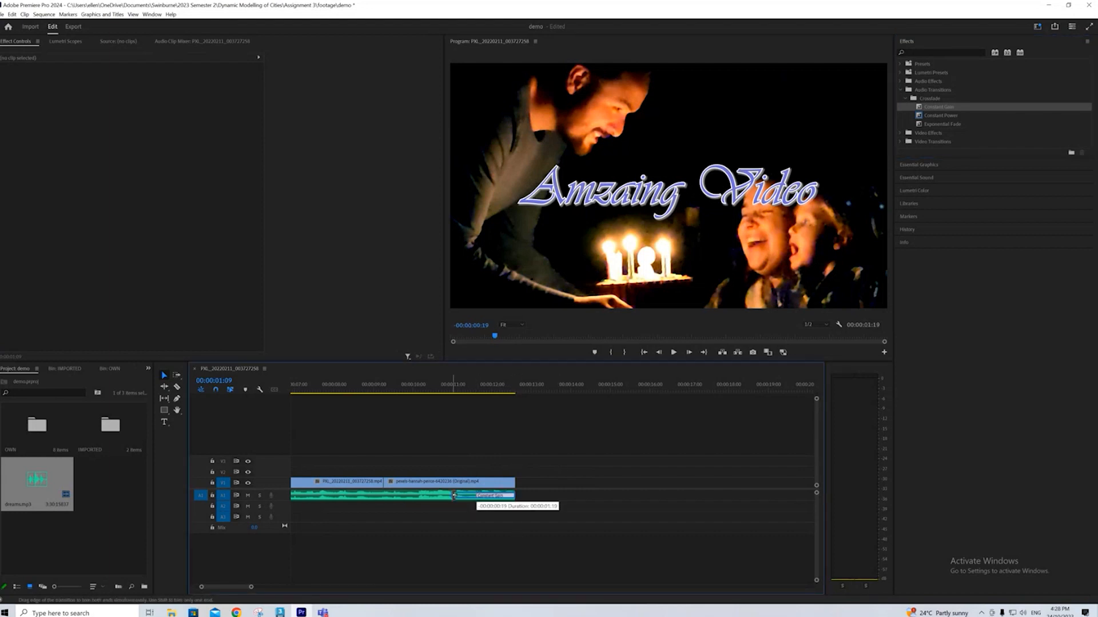
left_click(443, 512)
Step: Play the end of the sequence to hear the music fade out, and lengthen the fade to about 3.7 seconds
left_click(432, 384)
key("space")
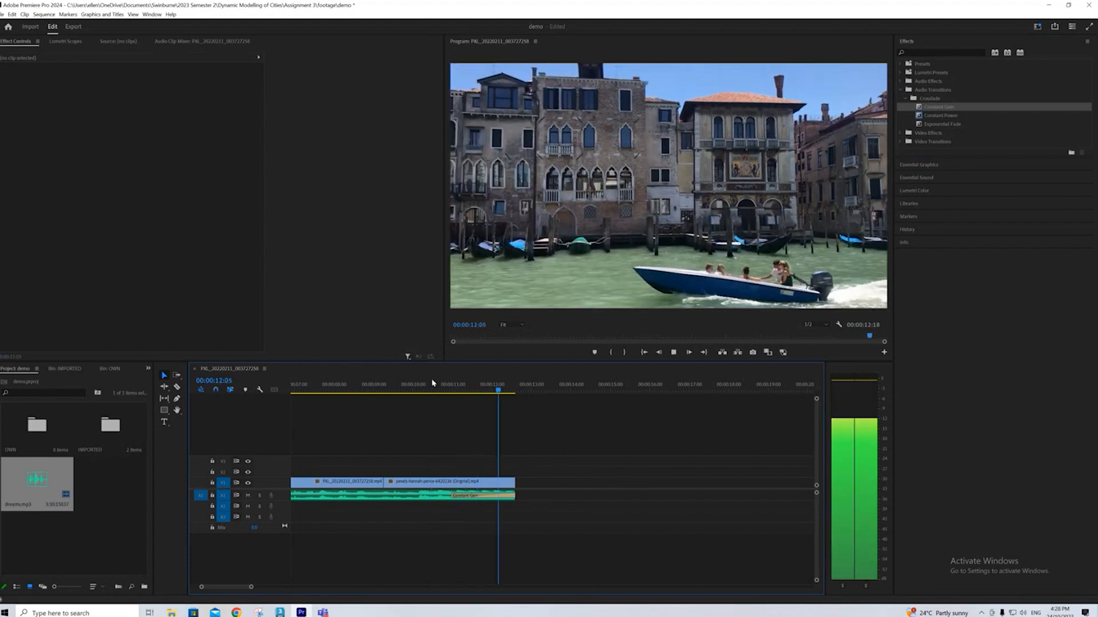
left_click_drag(452, 496, 368, 497)
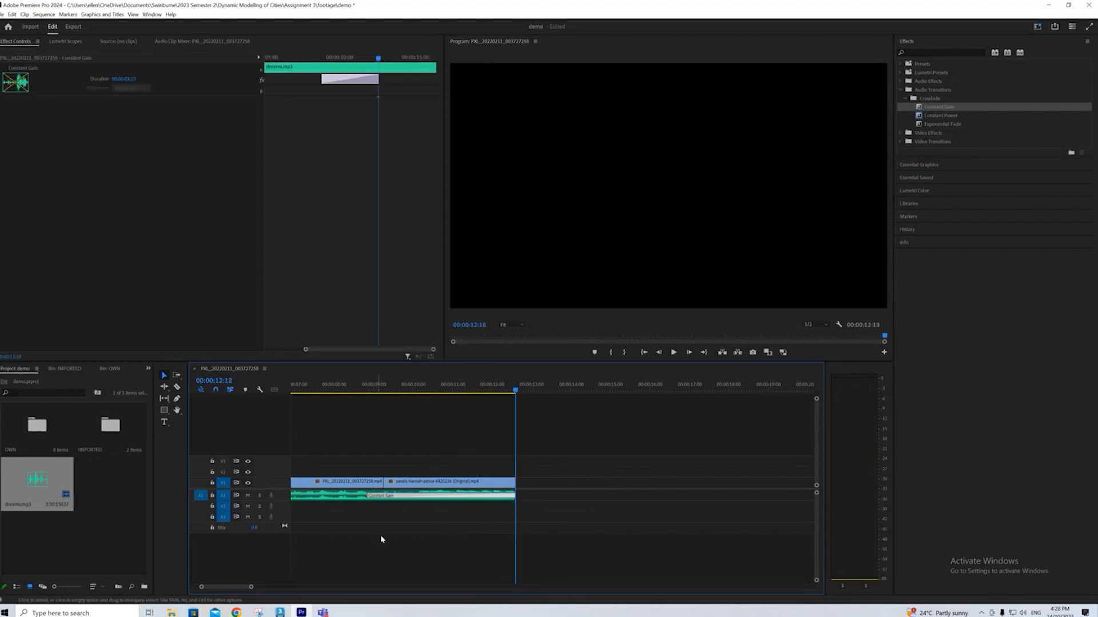
left_click(380, 536)
left_click_drag(239, 588, 193, 588)
Step: Add a Cross Dissolve at the cut between the cyclists and fish clips and lengthen it to about 1.4 seconds
left_click(904, 99)
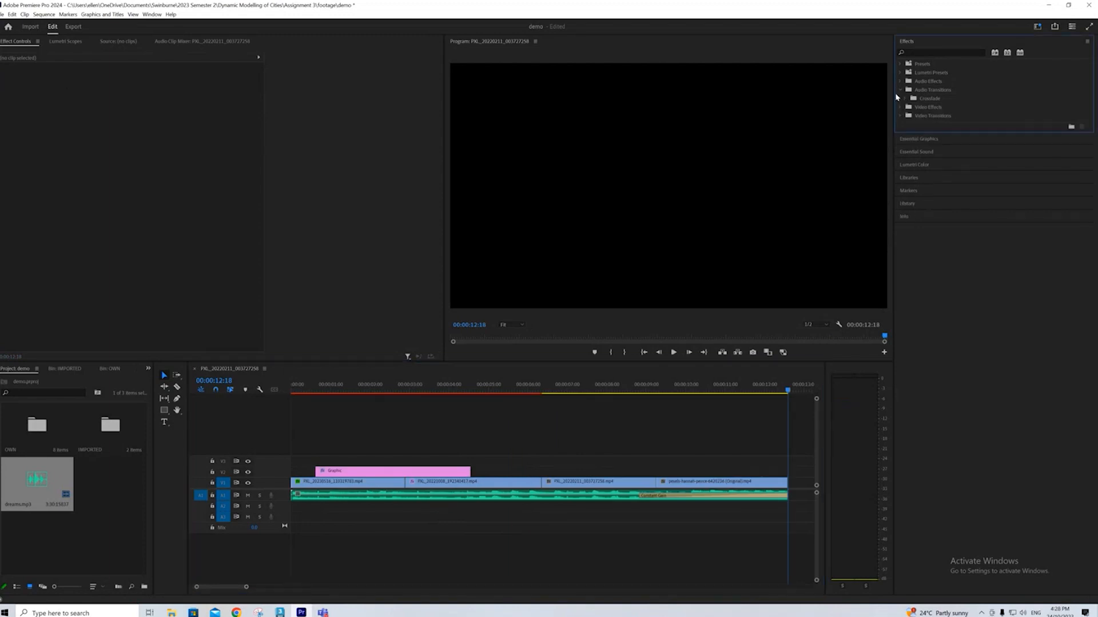
left_click(900, 90)
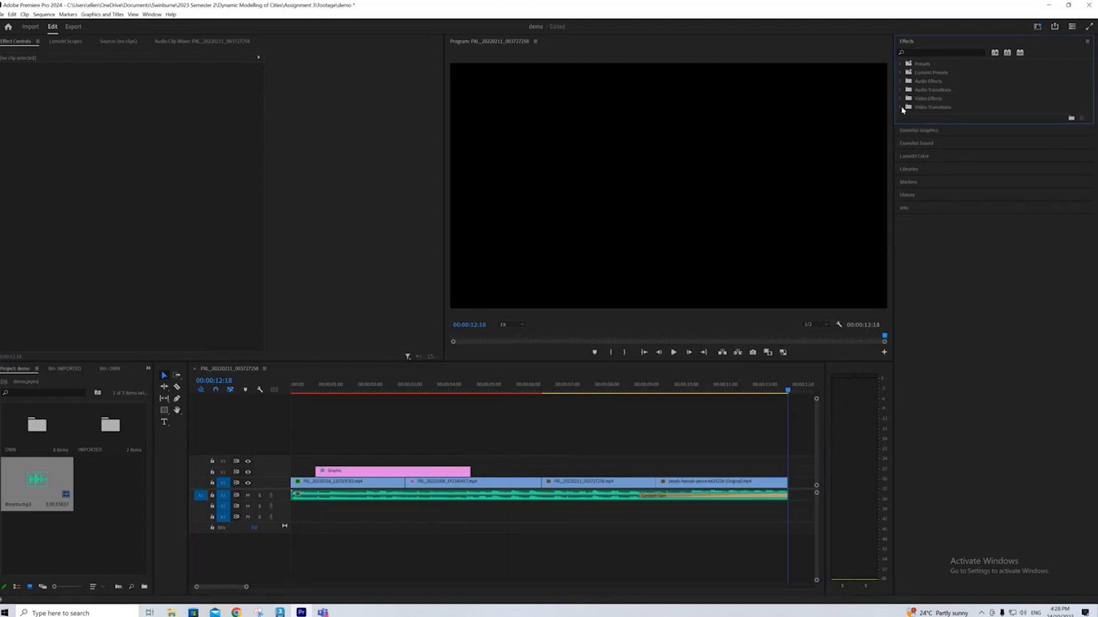
left_click(901, 107)
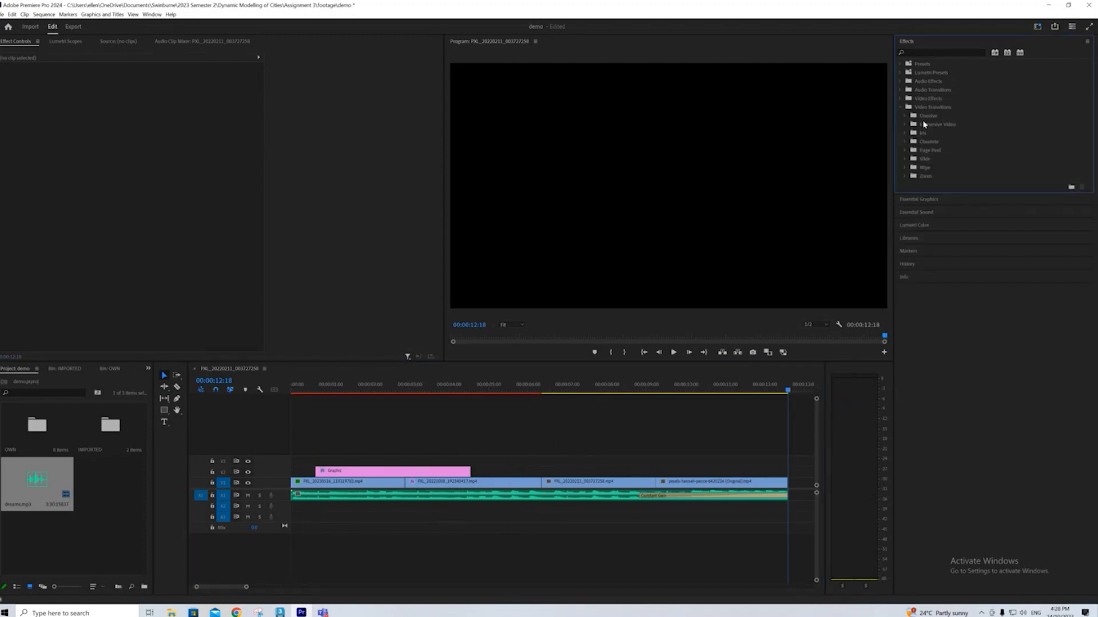
left_click(906, 117)
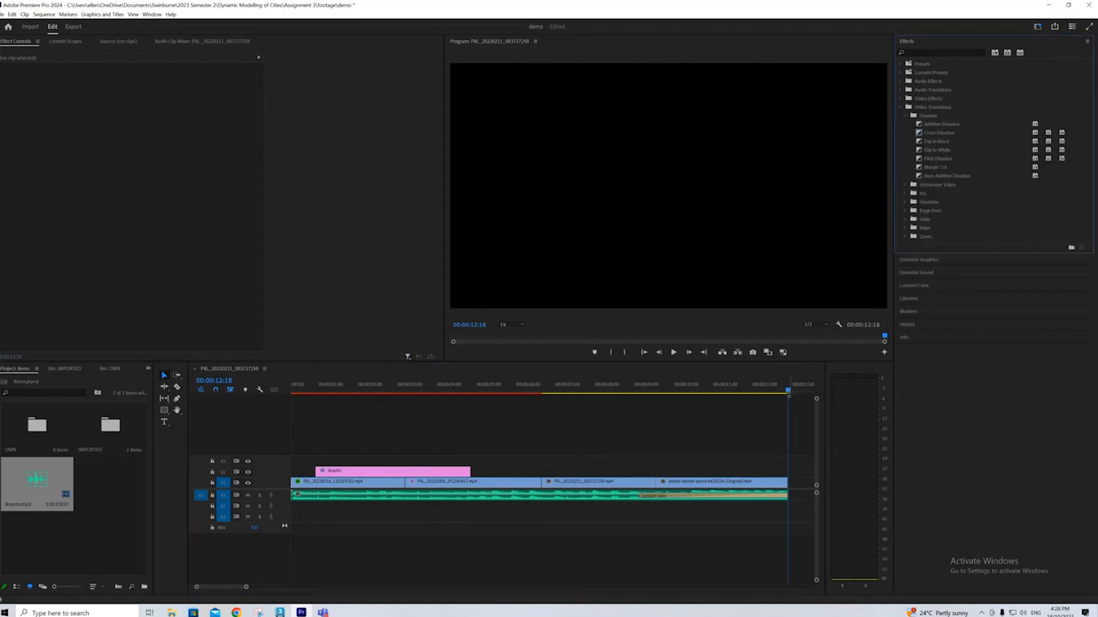
left_click_drag(787, 393, 514, 411)
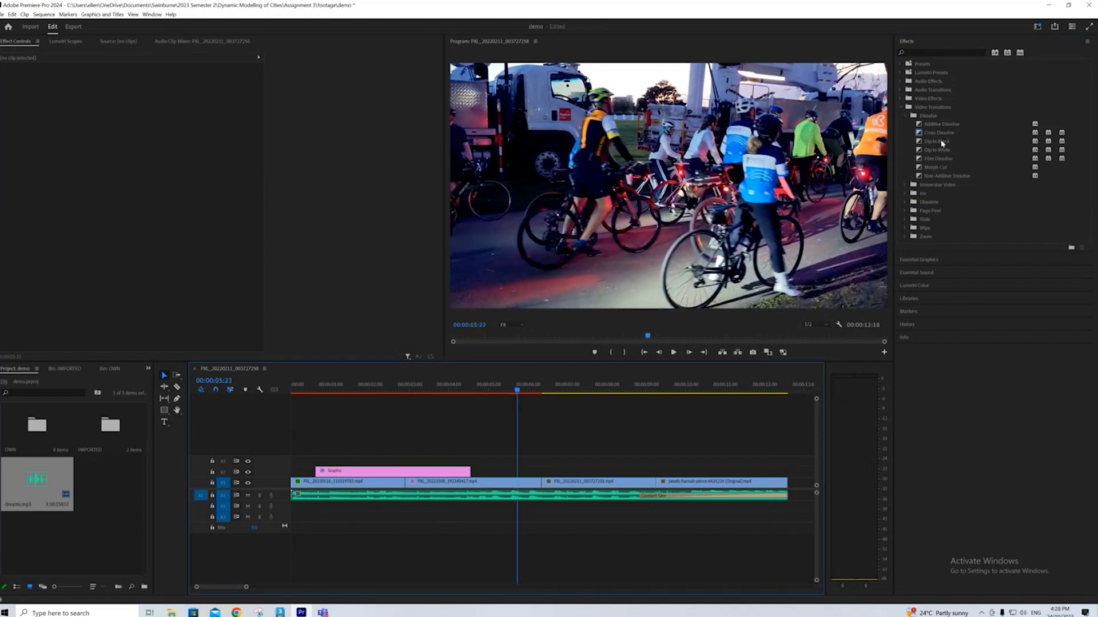
left_click_drag(939, 132, 537, 486)
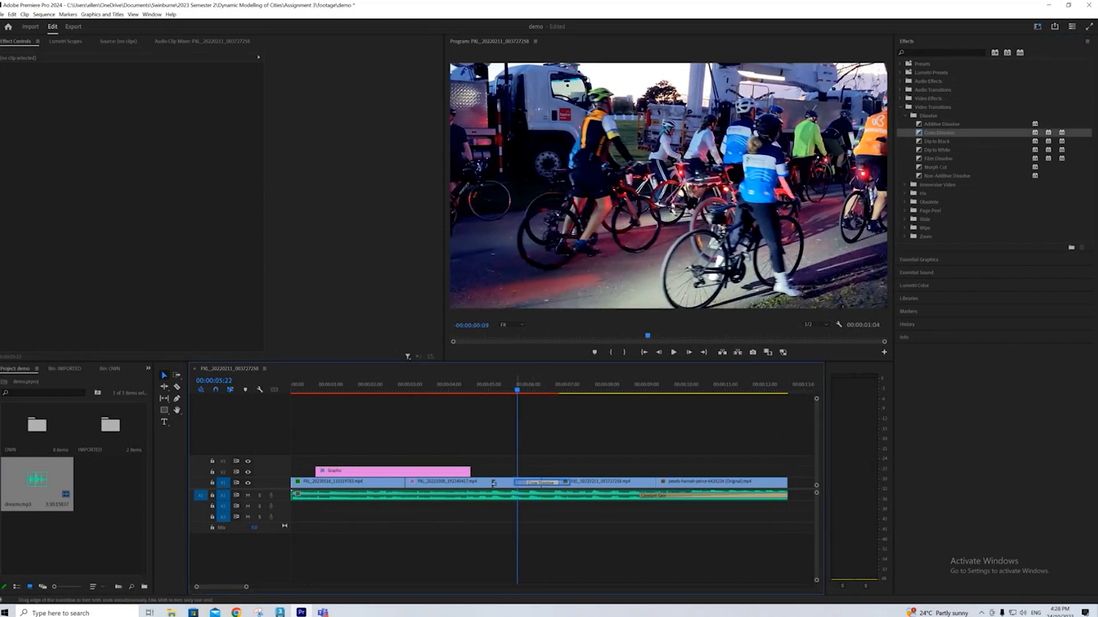
left_click(532, 484)
Step: Play through the cyclists-to-fish dissolve, and add Cross Dissolves at the fish-to-boat and cake-to-cyclists cuts
left_click_drag(521, 397, 503, 399)
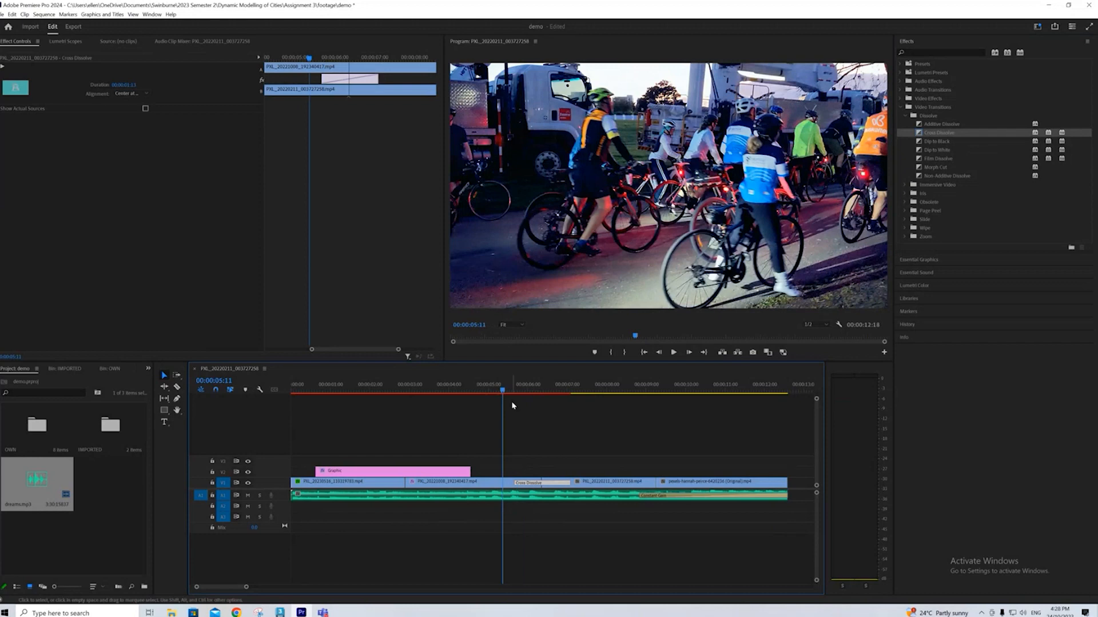
key("space")
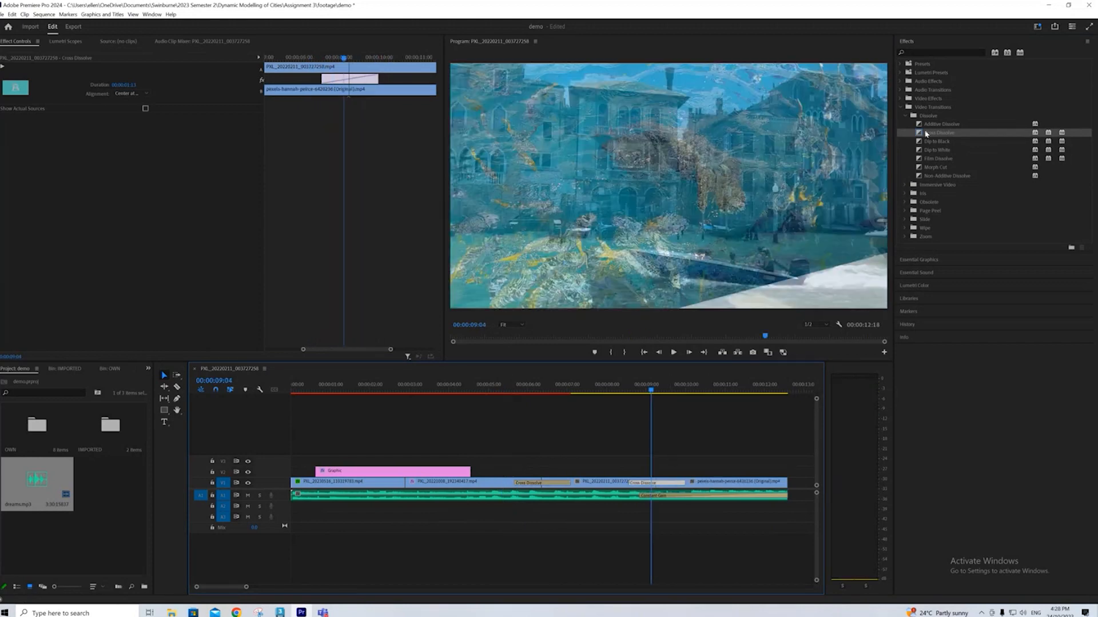
left_click_drag(926, 133, 430, 488)
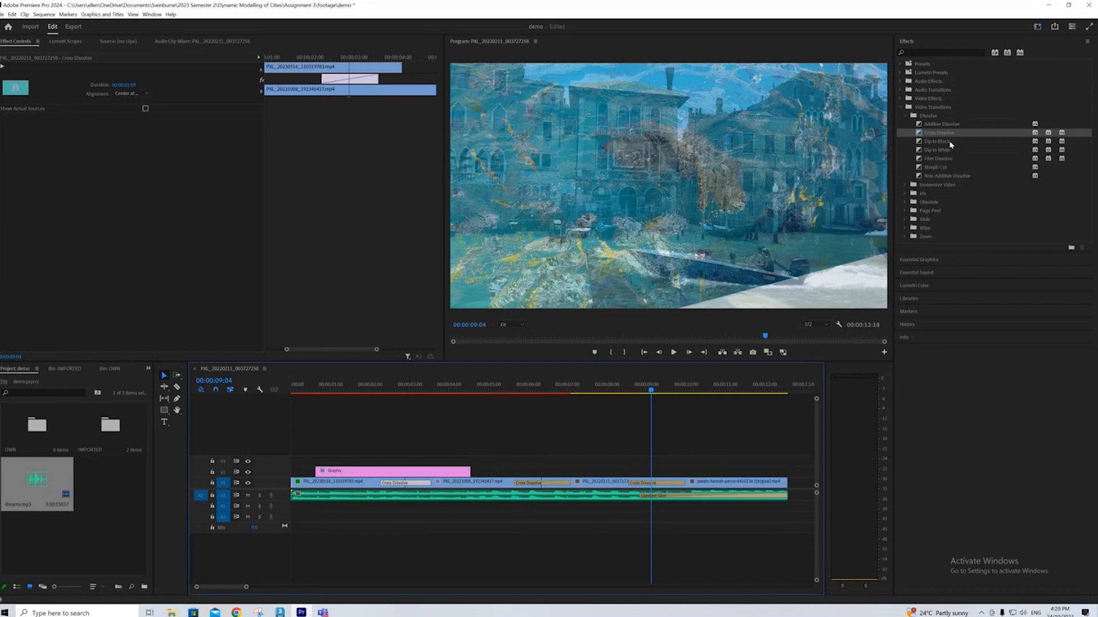
left_click(900, 108)
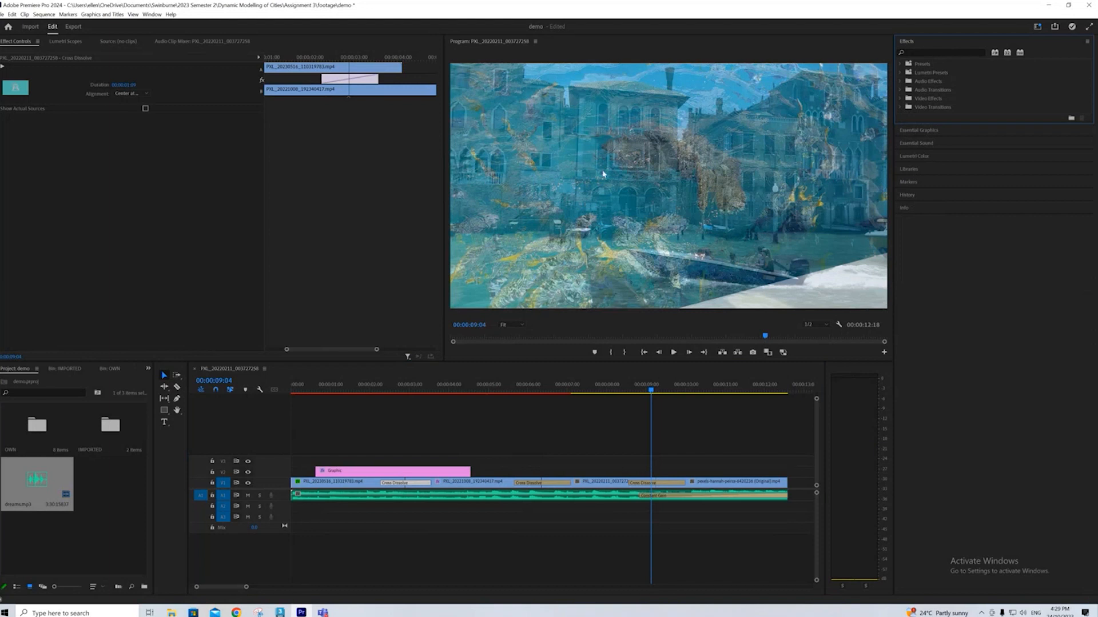
Step: Add a Dip to Black transition at the start of the cake clip and play the sequence from 00:00:00:00
left_click_drag(651, 391, 252, 448)
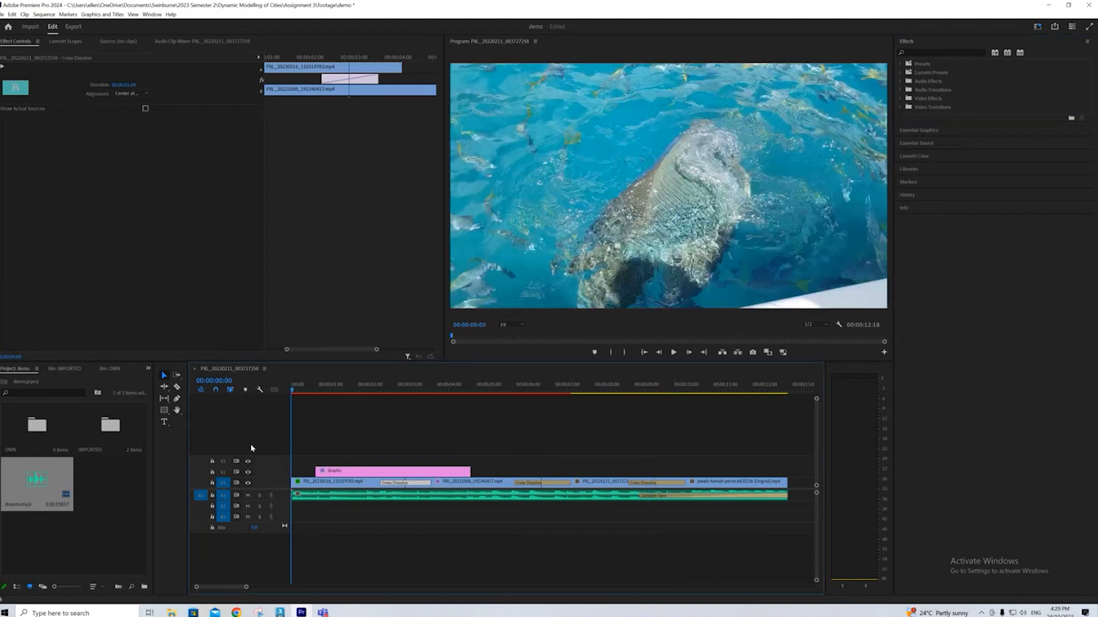
left_click(899, 82)
left_click(900, 81)
left_click(901, 89)
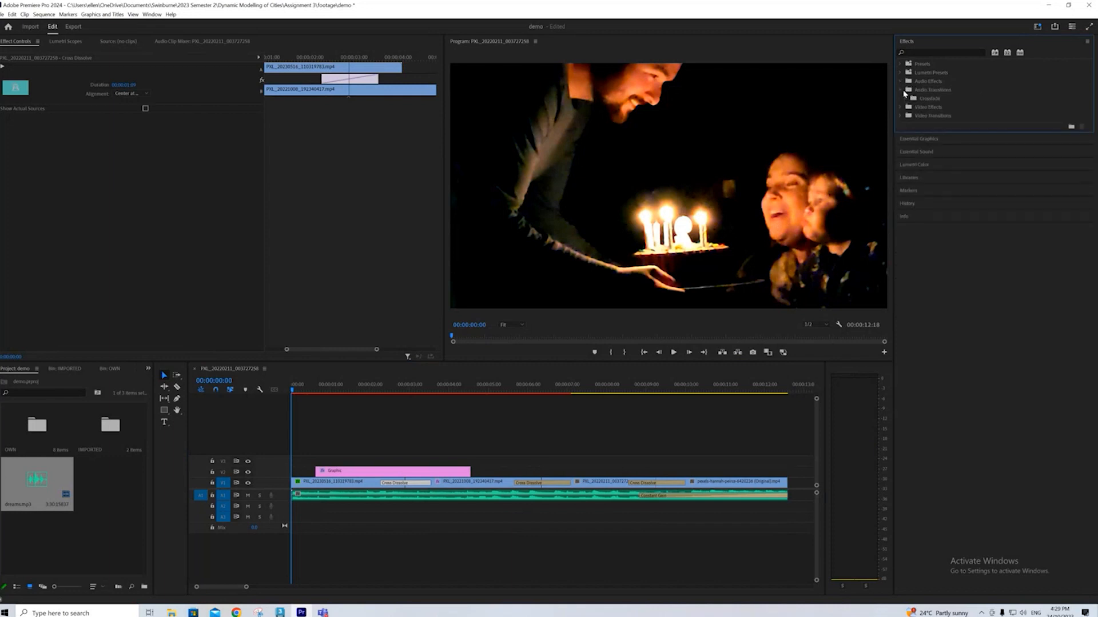
left_click(902, 90)
left_click(904, 108)
left_click(910, 117)
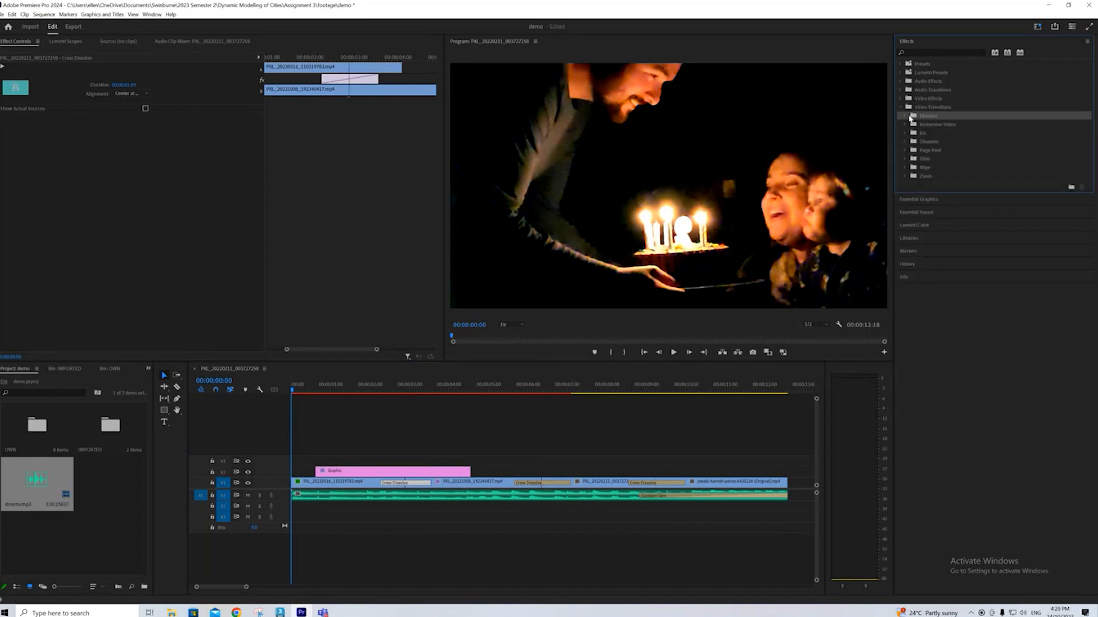
left_click(909, 116)
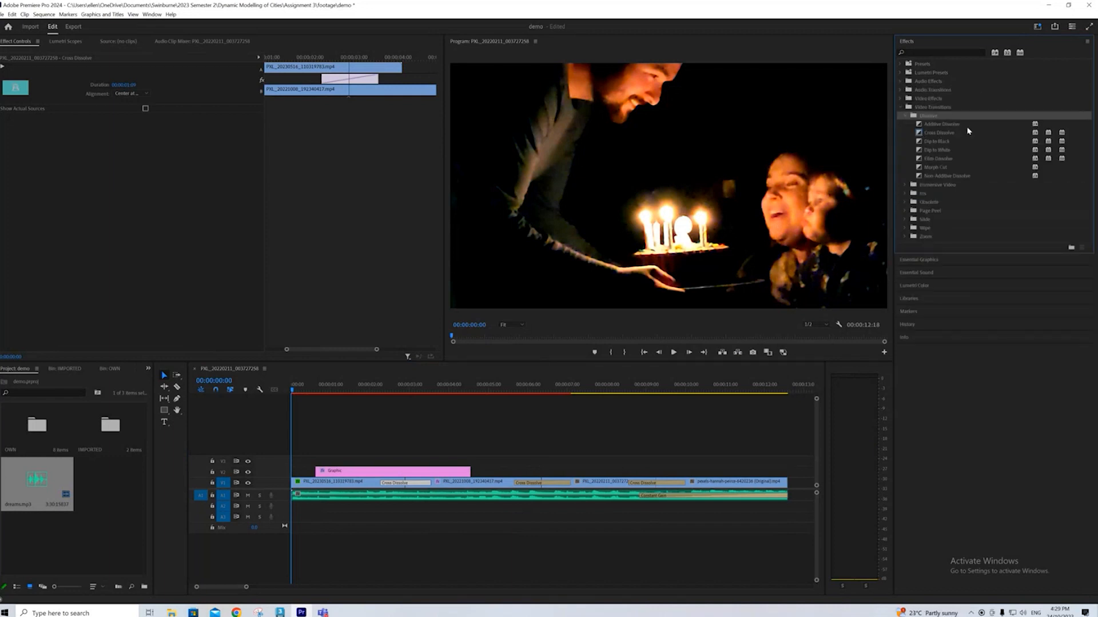
left_click_drag(936, 143, 295, 491)
key("space")
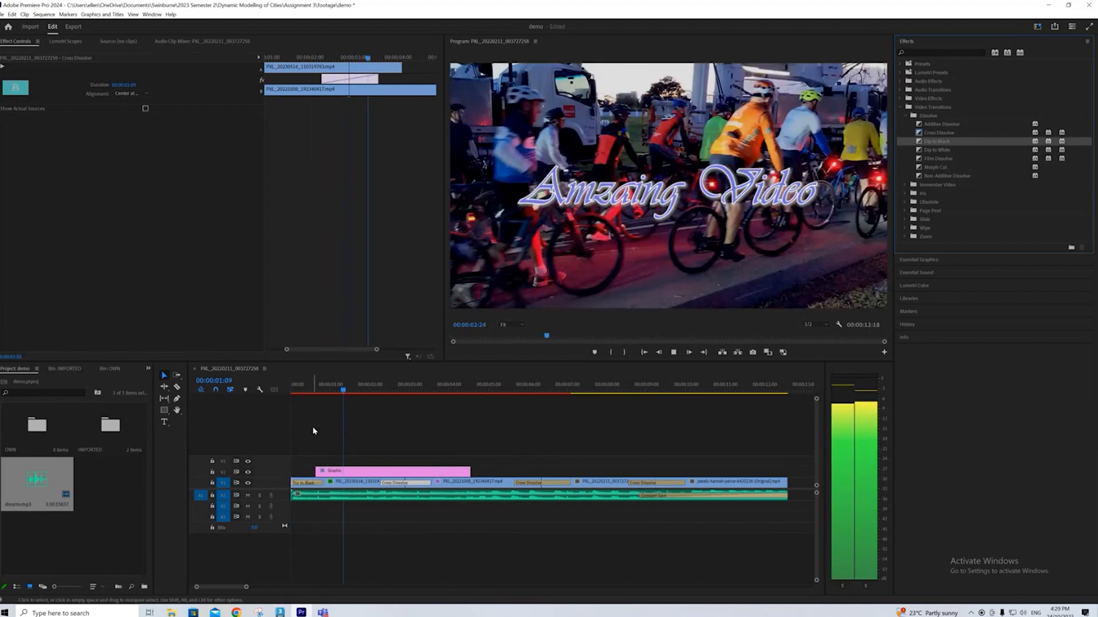
Step: Add a Cross Dissolve at the end of the title graphic, extend the title to about 6.6 seconds and the dissolve to 00:00:02:18, and play it
key("space")
left_click_drag(938, 132, 466, 472)
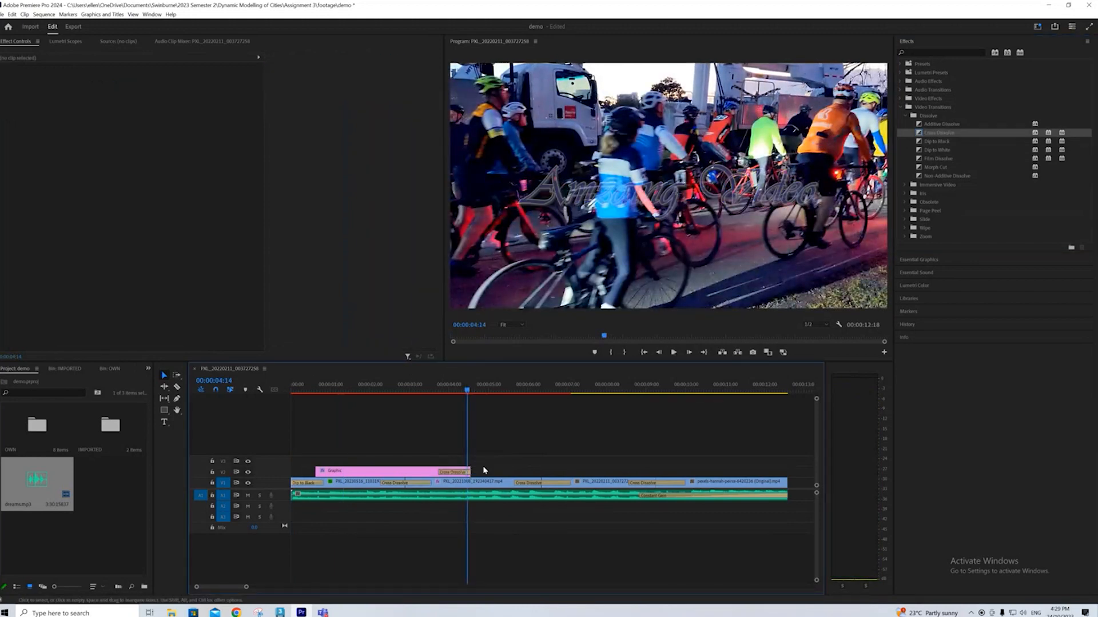
left_click(467, 472)
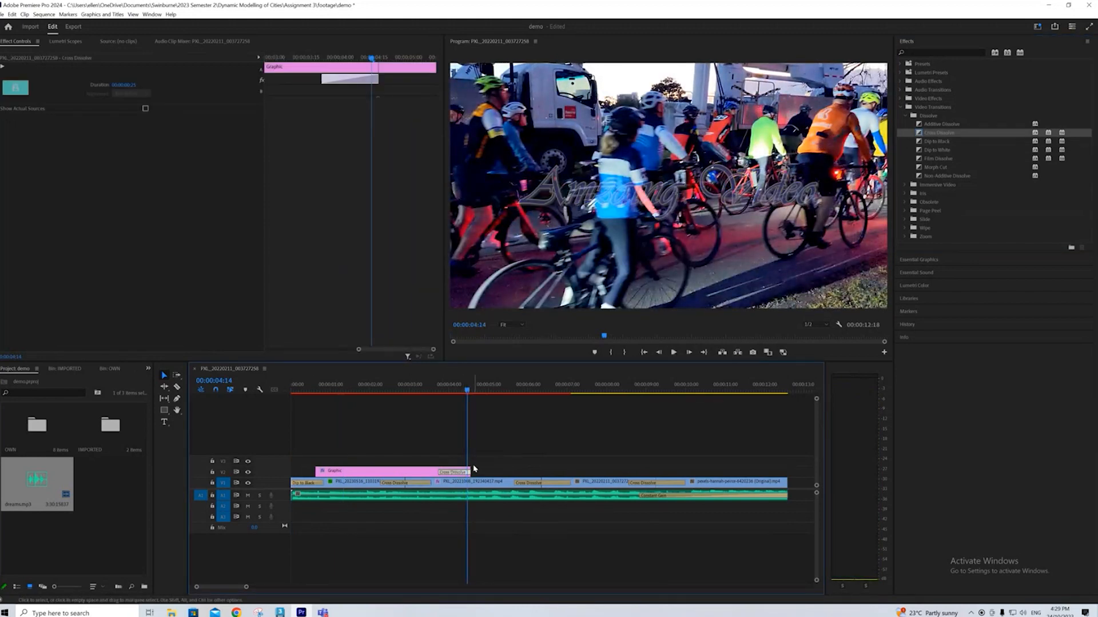
key("space")
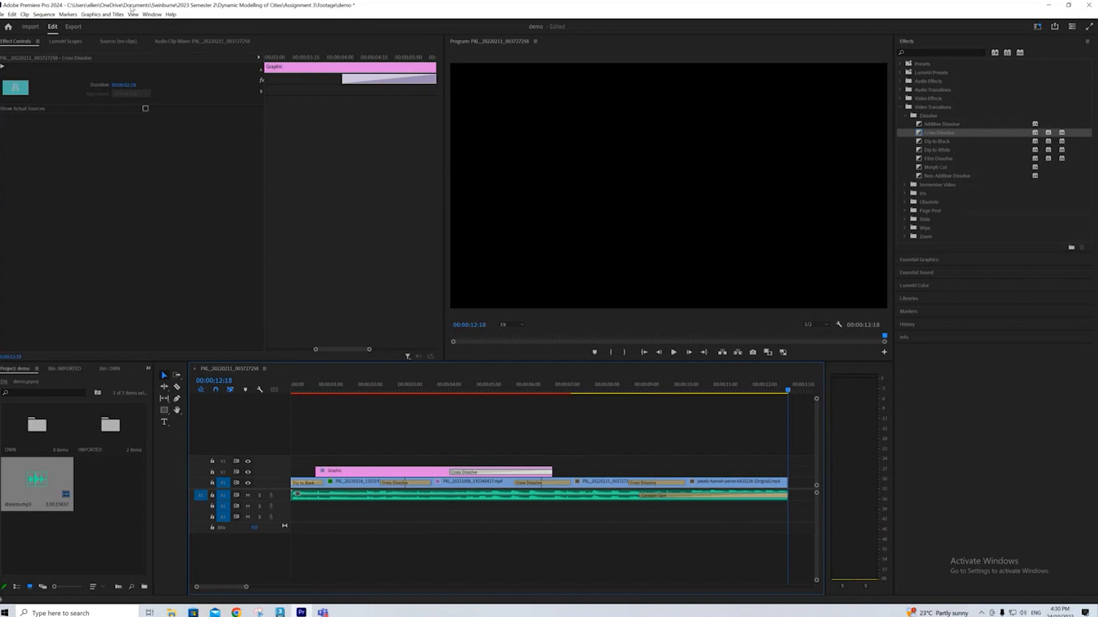
Step: Open the export settings for the sequence and choose H.264 as the media file format
left_click(73, 26)
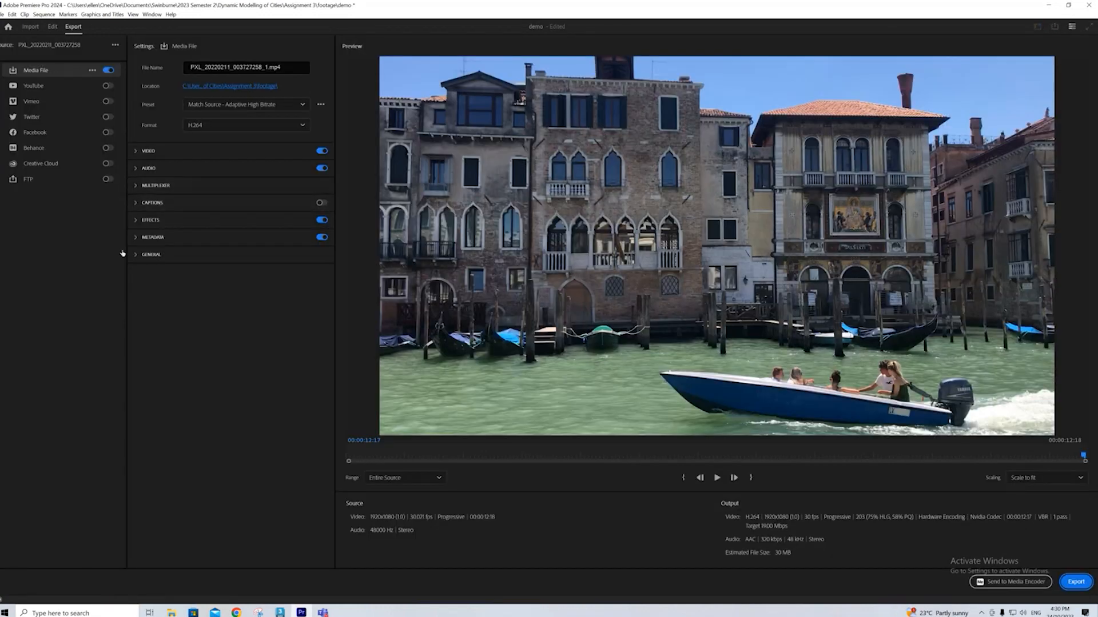
left_click(250, 130)
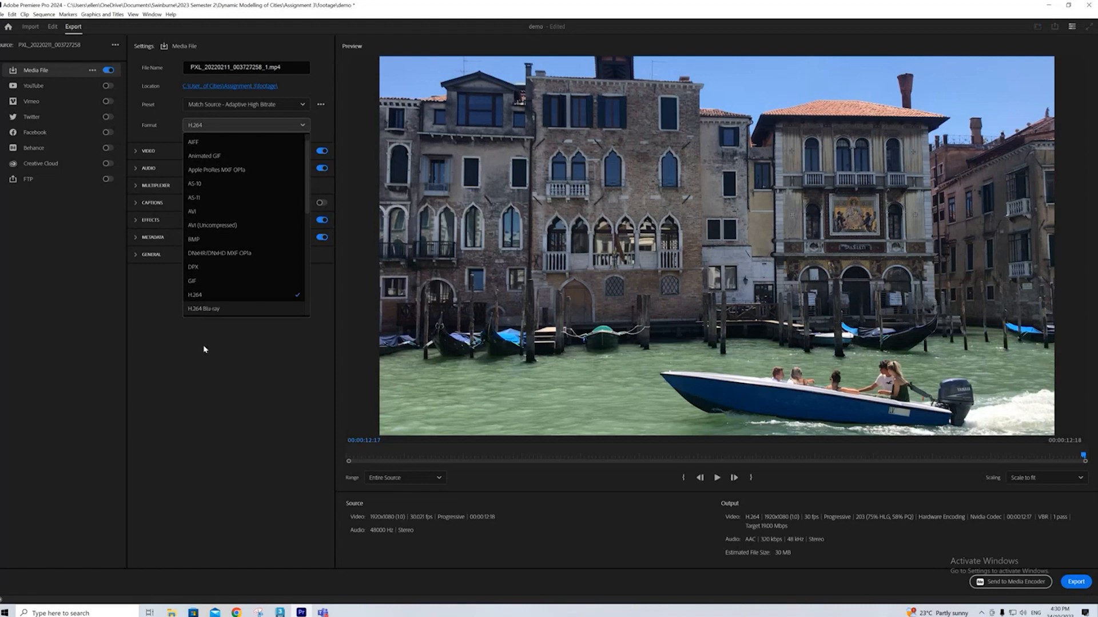
scroll(200, 306, "down", 1)
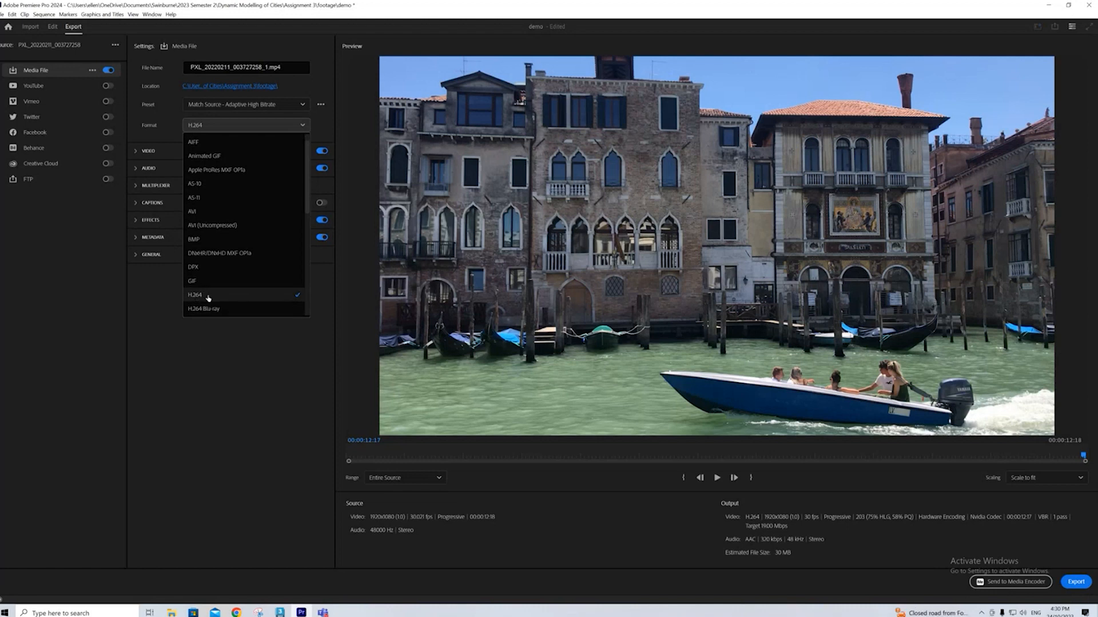
left_click(208, 297)
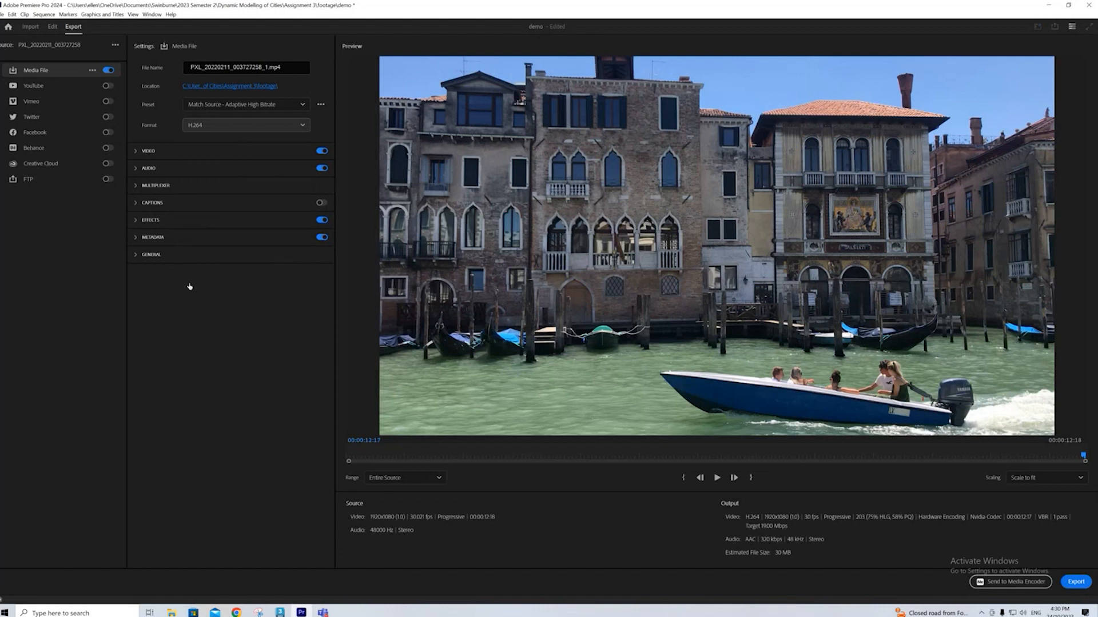
Step: Name the output file amazingvideo, save it in the Assignment 3 footage folder, and export the video
left_click(261, 88)
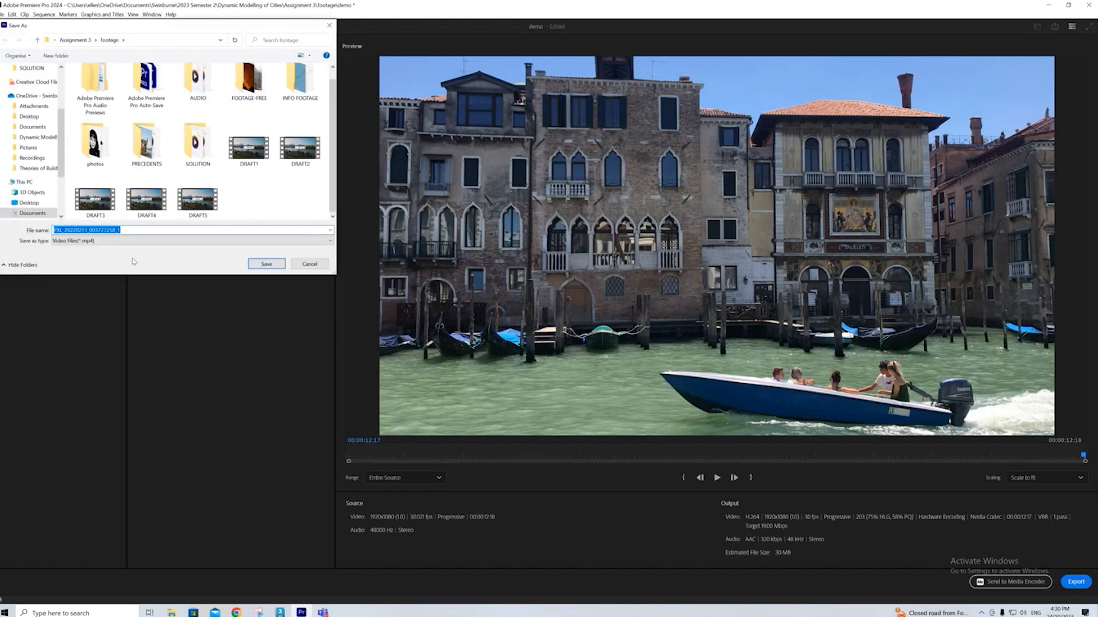
type("demo")
type("amazingvideo")
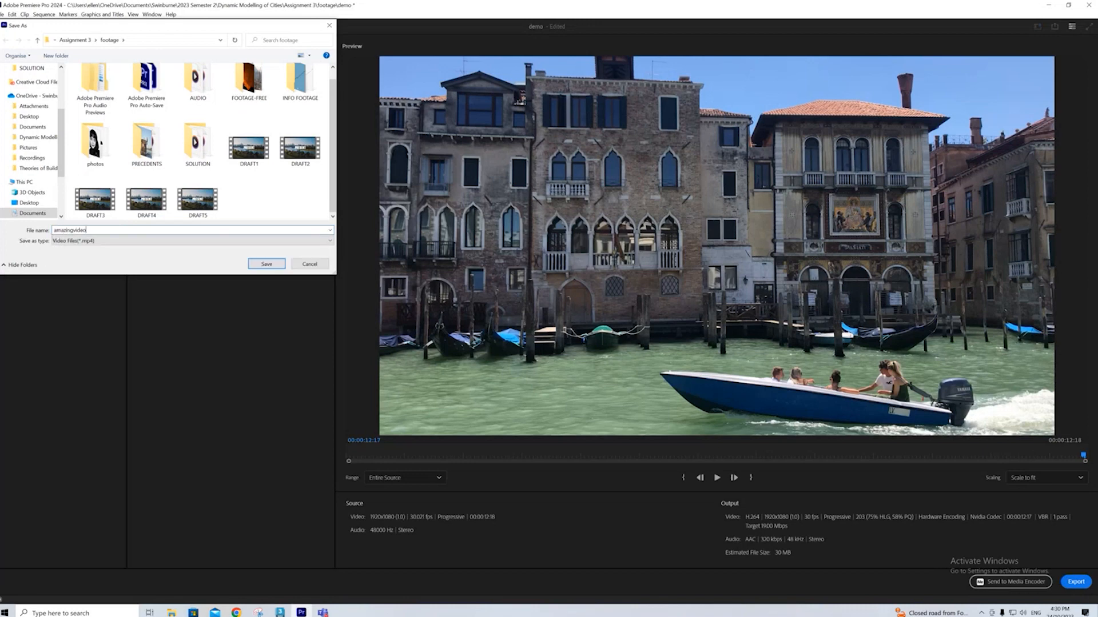
left_click(255, 264)
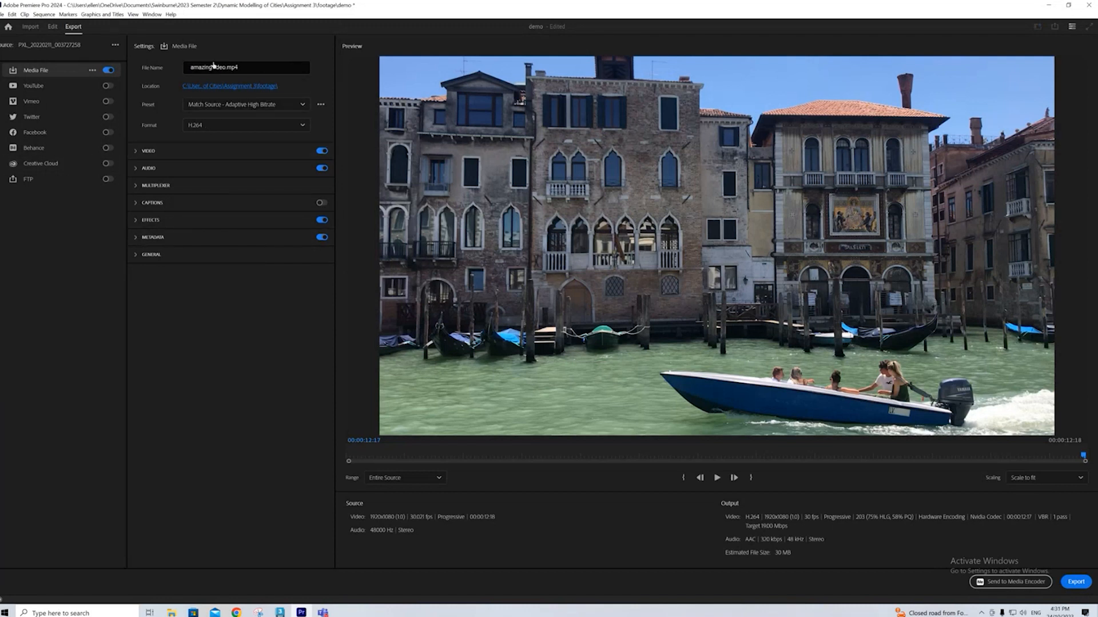
left_click(1074, 582)
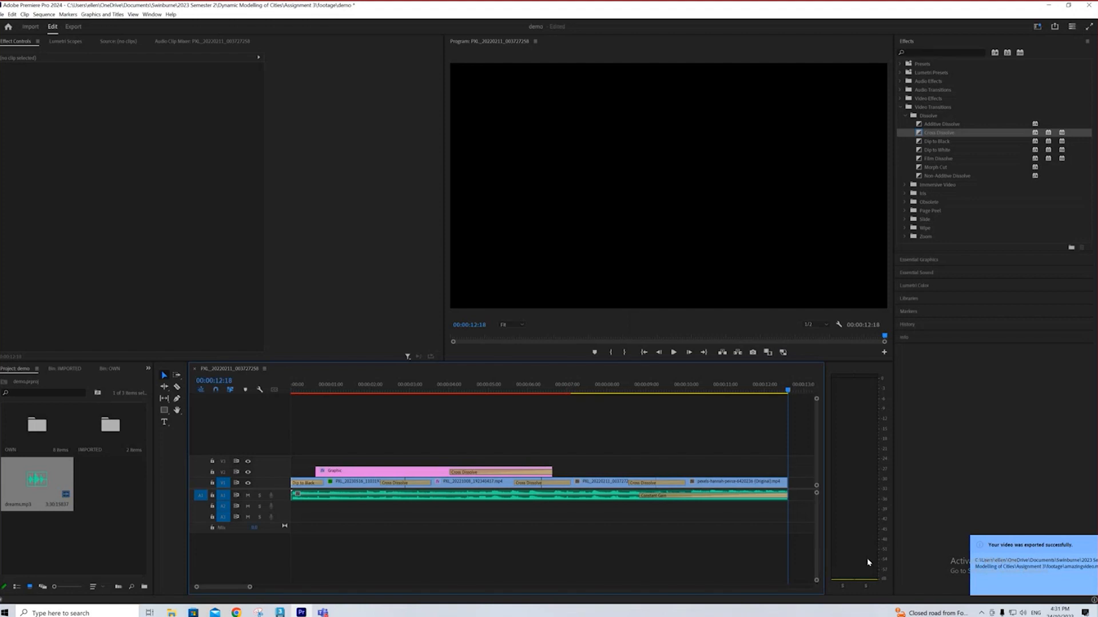
Step: Switch to File Explorer, go to the Assignment 3 footage folder, and play the exported amazingvideo file
left_click(171, 613)
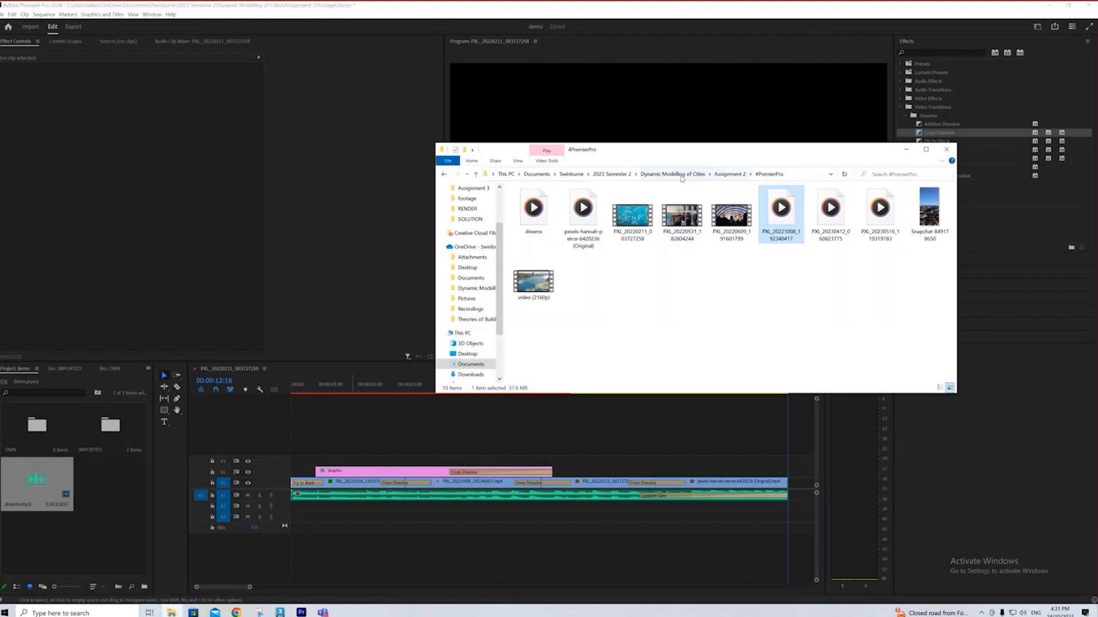
left_click(673, 174)
double_click(539, 222)
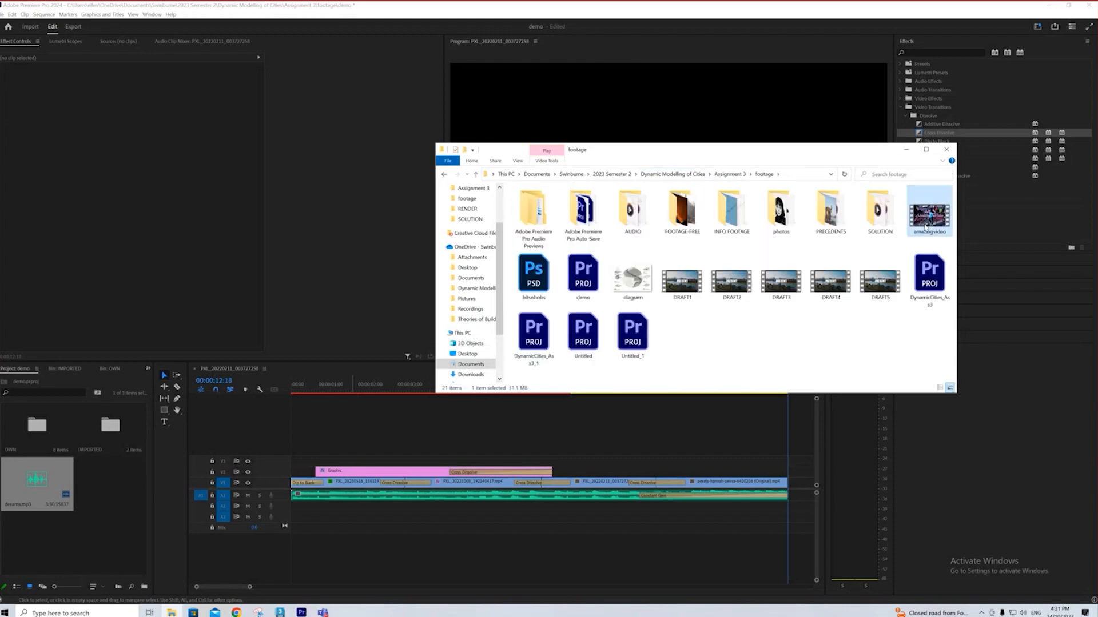
double_click(928, 222)
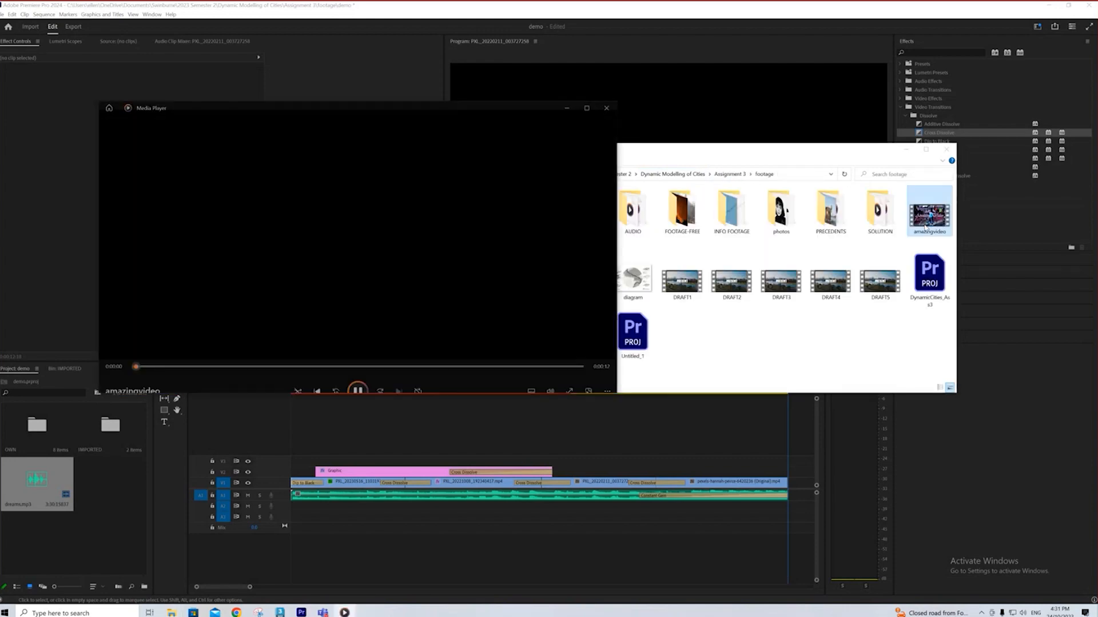